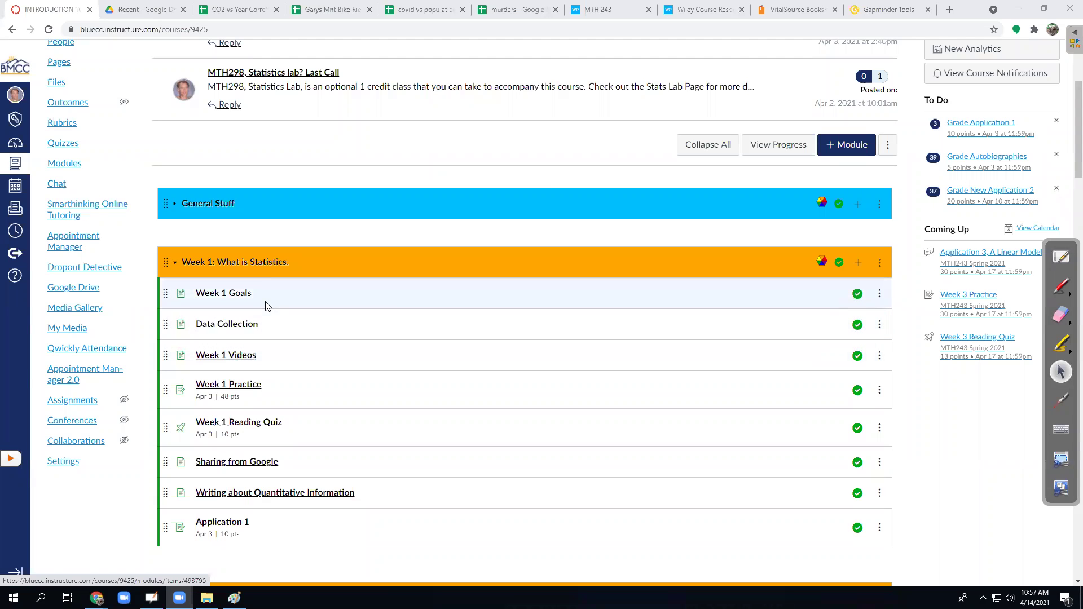
Collapse the Week 1 and Week 2 modules and look through the Week 3 Videos page
{"action": "left_click", "coordinate": [262, 262]}
{"action": "left_click", "coordinate": [271, 321]}
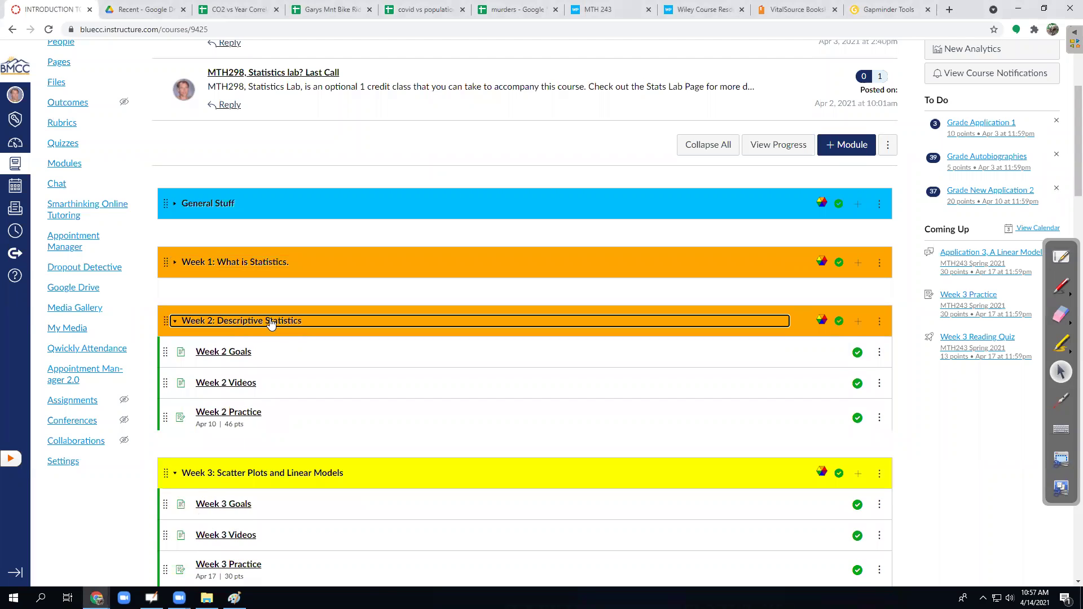
{"action": "scroll", "coordinate": [265, 333], "scroll_direction": "down", "scroll_amount": 2}
{"action": "left_click", "coordinate": [239, 330]}
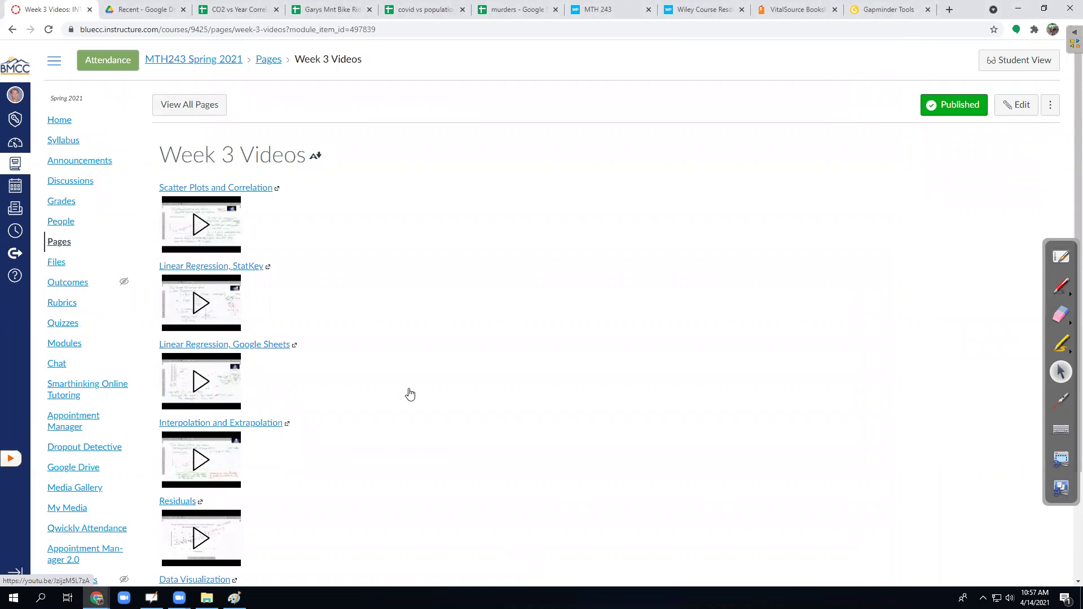
{"action": "scroll", "coordinate": [411, 394], "scroll_direction": "down", "scroll_amount": 2}
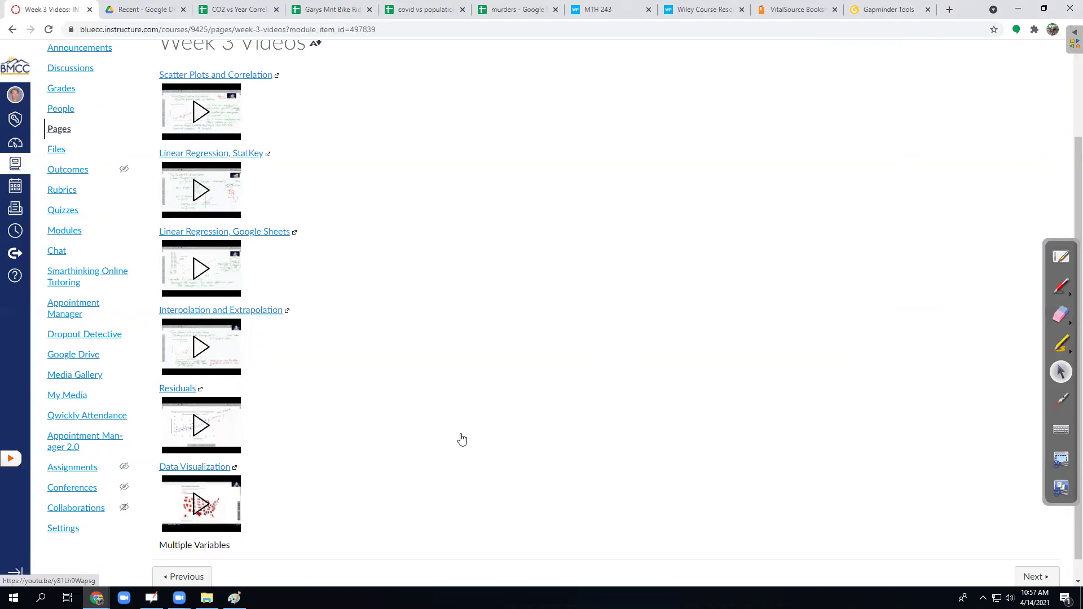
{"action": "scroll", "coordinate": [459, 438], "scroll_direction": "up", "scroll_amount": 2}
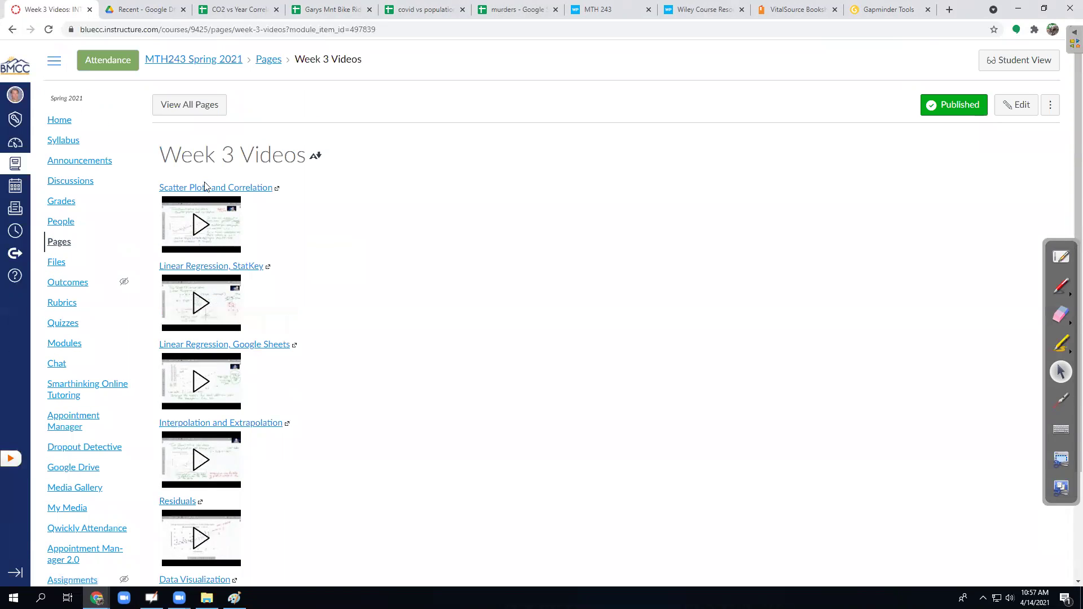
View the course syllabus and open the Application 3, A Linear Model discussion from the Week 3 module
{"action": "left_click", "coordinate": [62, 142]}
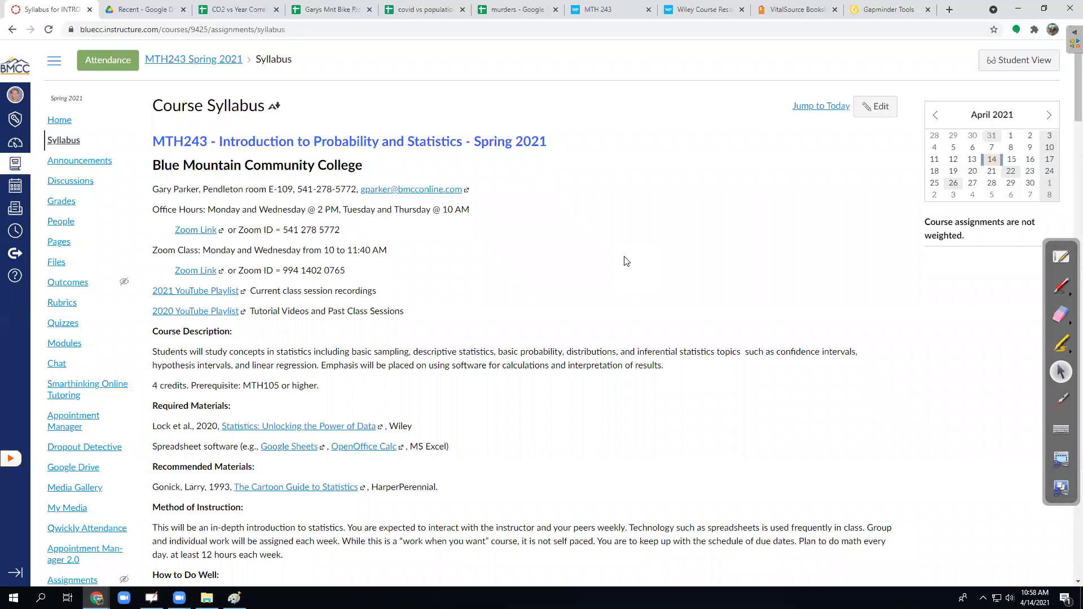
{"action": "left_click", "coordinate": [59, 120]}
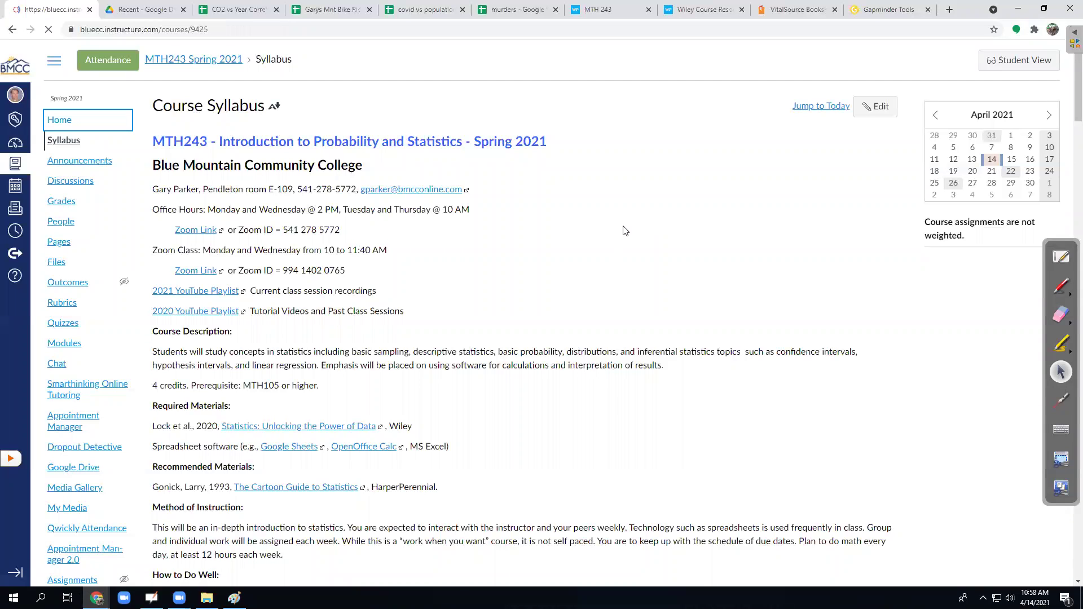
{"action": "scroll", "coordinate": [564, 249], "scroll_direction": "down", "scroll_amount": 5}
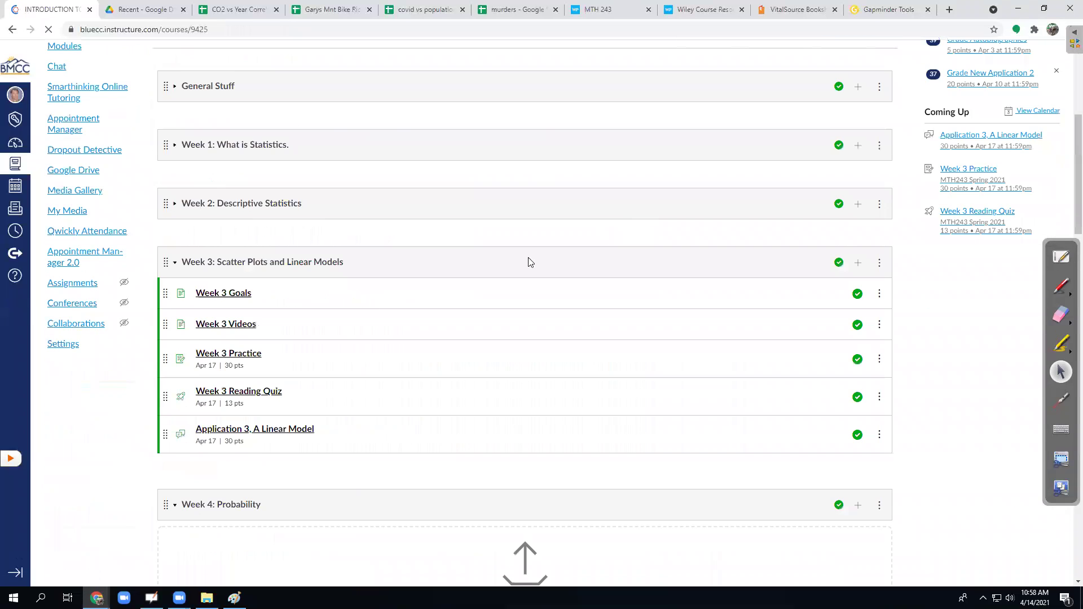
{"action": "scroll", "coordinate": [361, 282], "scroll_direction": "down", "scroll_amount": 1}
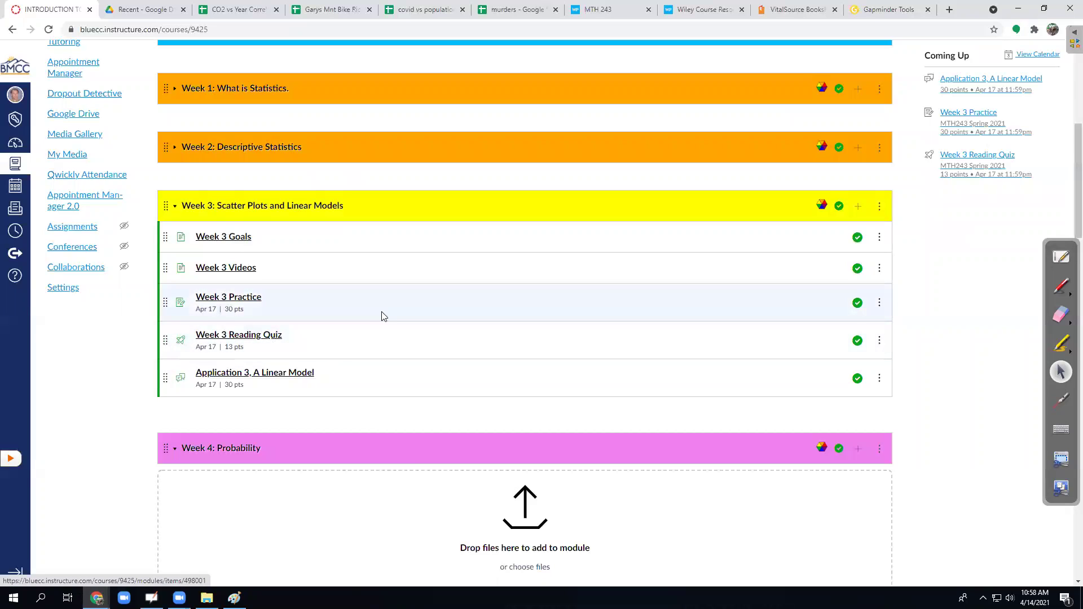
{"action": "scroll", "coordinate": [403, 317], "scroll_direction": "down", "scroll_amount": 1}
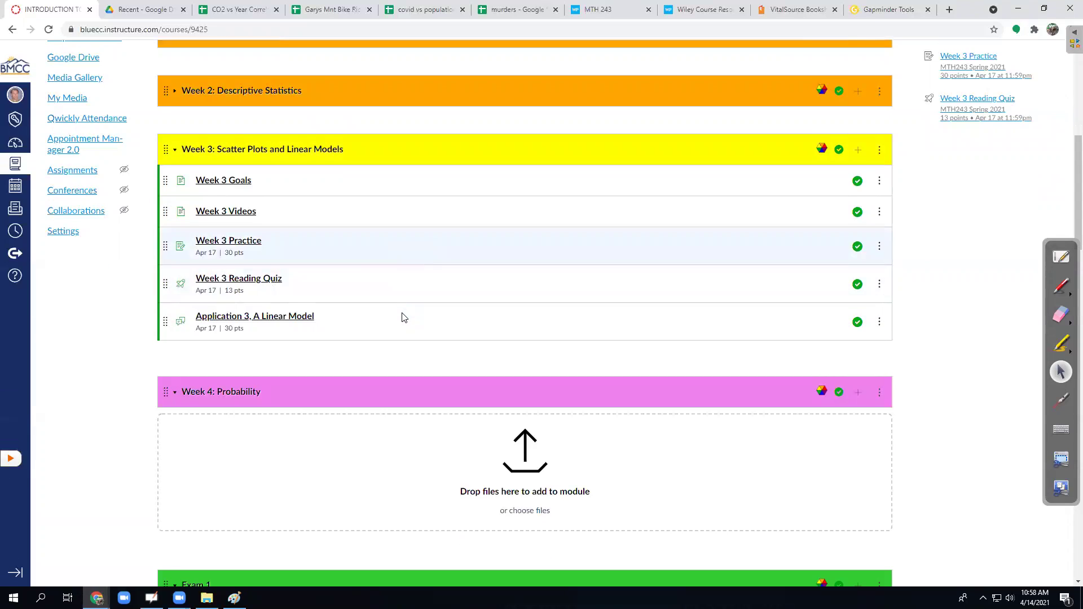
{"action": "left_click", "coordinate": [293, 317]}
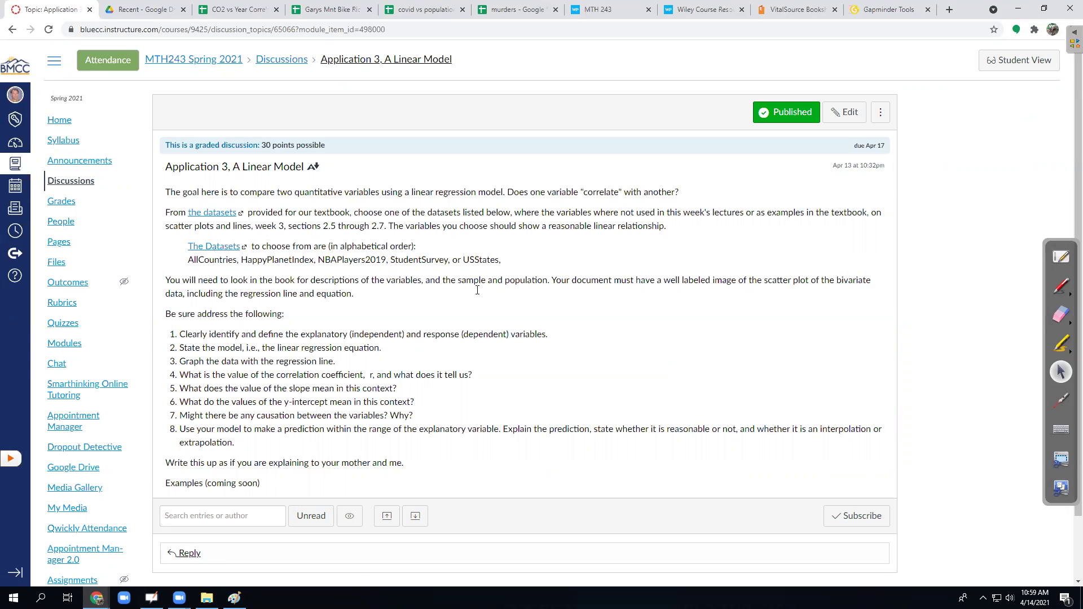
Browse the CSV files in the linked datasets folder and return to the Application 3 assignment
{"action": "left_click", "coordinate": [209, 248]}
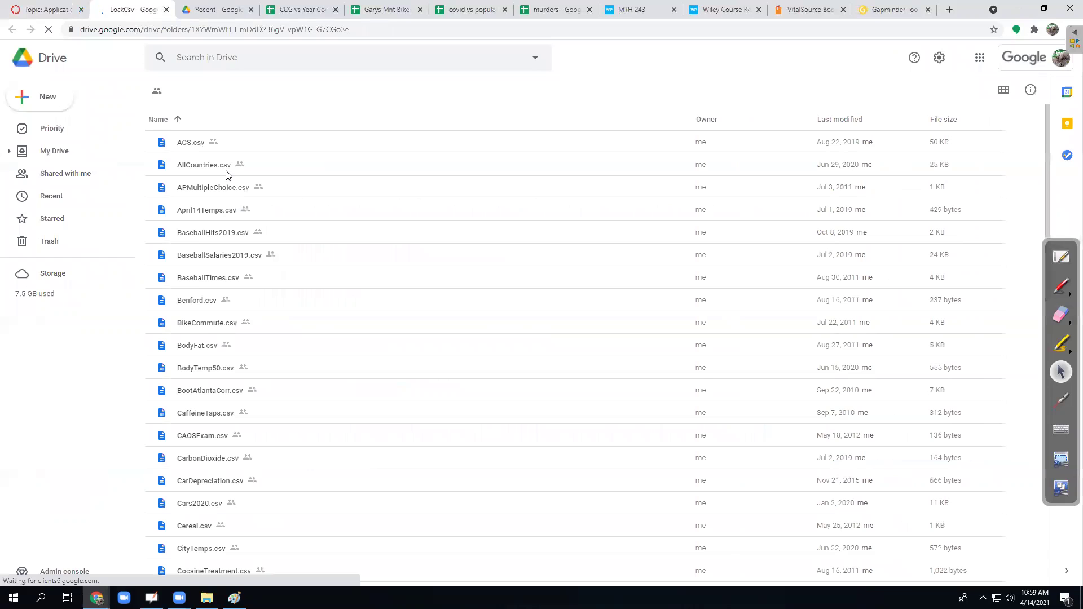
{"action": "scroll", "coordinate": [223, 360], "scroll_direction": "down", "scroll_amount": 2}
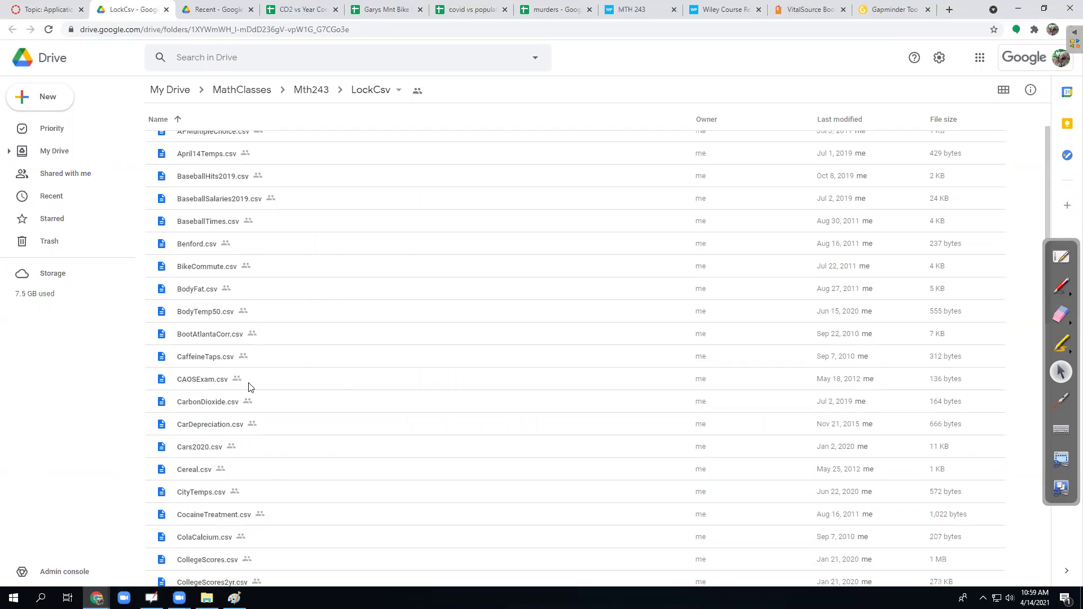
{"action": "left_click", "coordinate": [35, 11]}
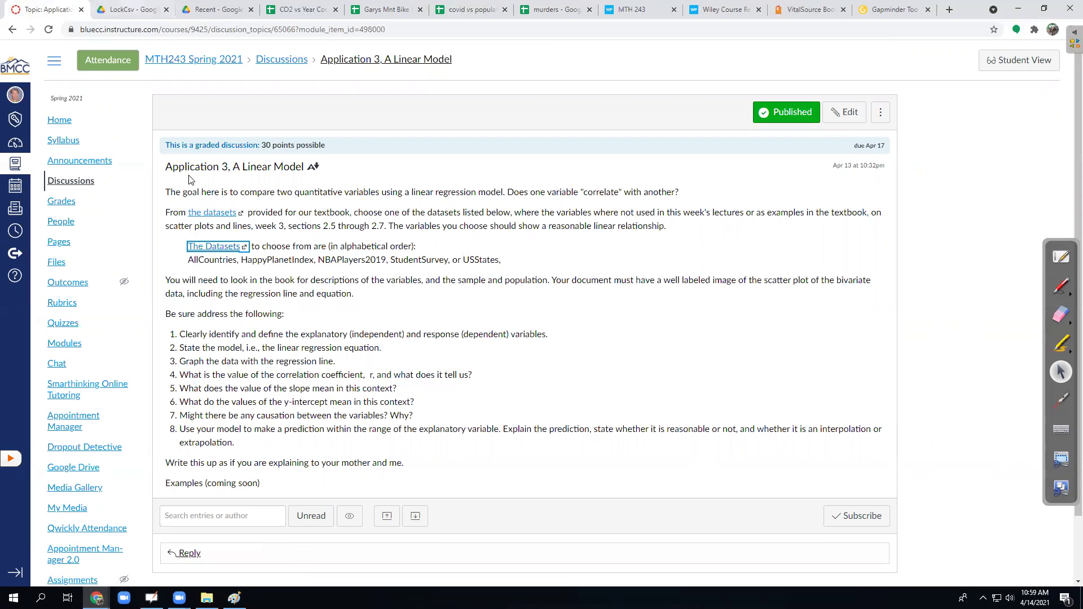
Highlight the dataset choices AllCountries, HappyPlanetIndex, NBAPlayers2019, StudentSurvey and USStates one by one in the assignment text
{"action": "double_click", "coordinate": [206, 260]}
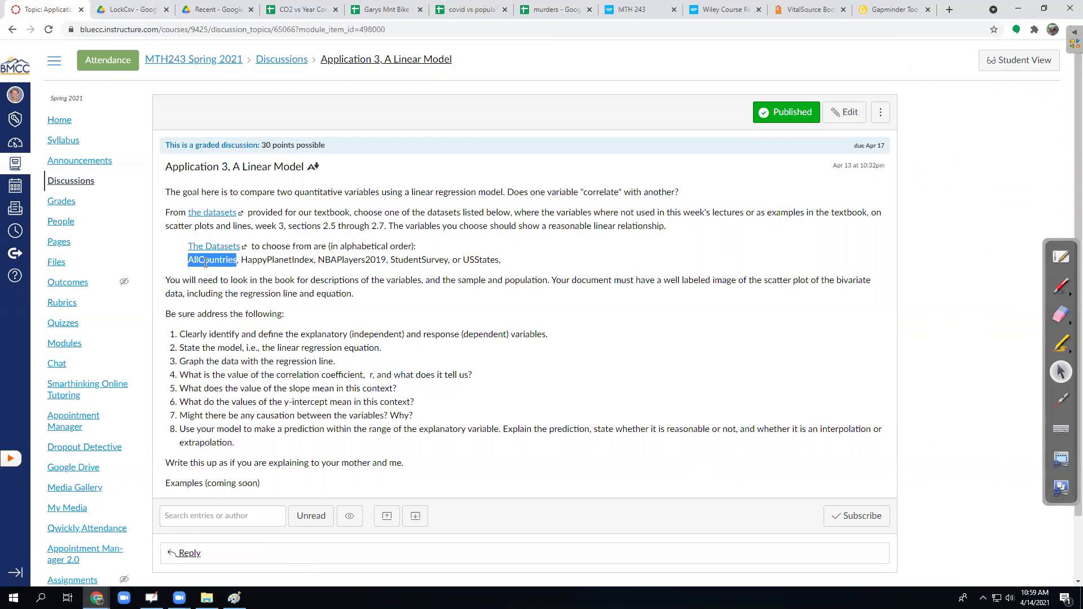
{"action": "double_click", "coordinate": [277, 259]}
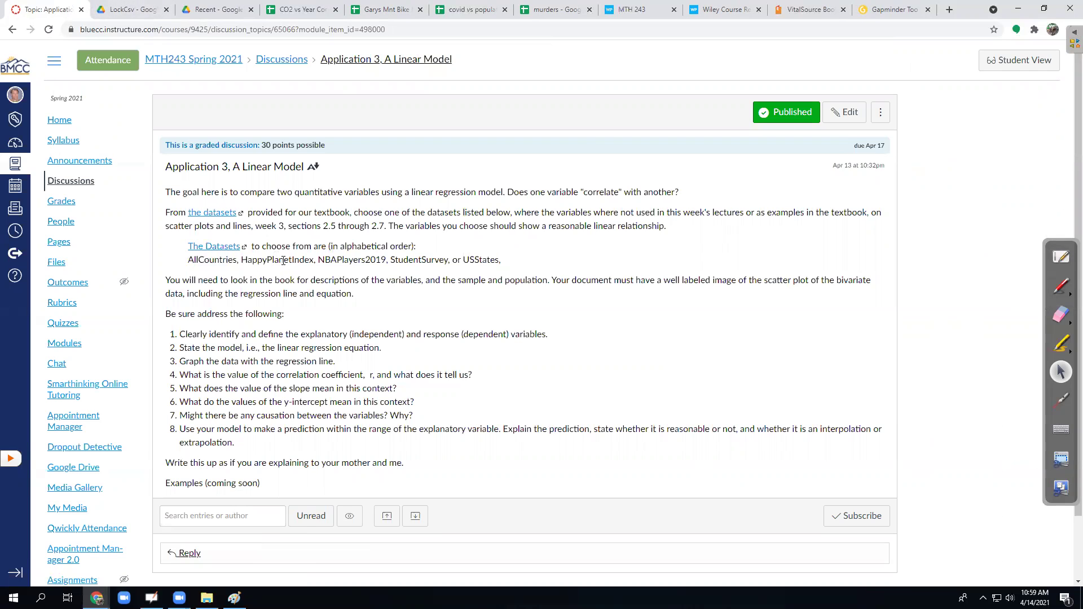
{"action": "double_click", "coordinate": [347, 260]}
{"action": "left_click", "coordinate": [411, 262]}
{"action": "double_click", "coordinate": [410, 261]}
{"action": "double_click", "coordinate": [480, 260]}
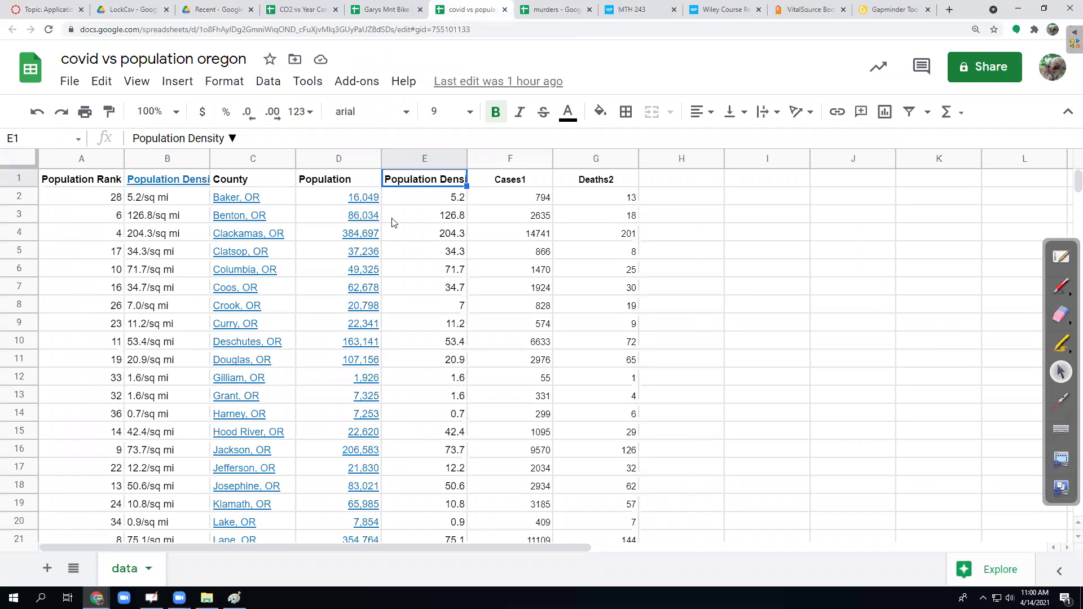
In the covid vs population oregon spreadsheet, insert a scatter chart of Population (D1:D37) against Cases1 (F1:F37)
{"action": "left_click", "coordinate": [334, 181]}
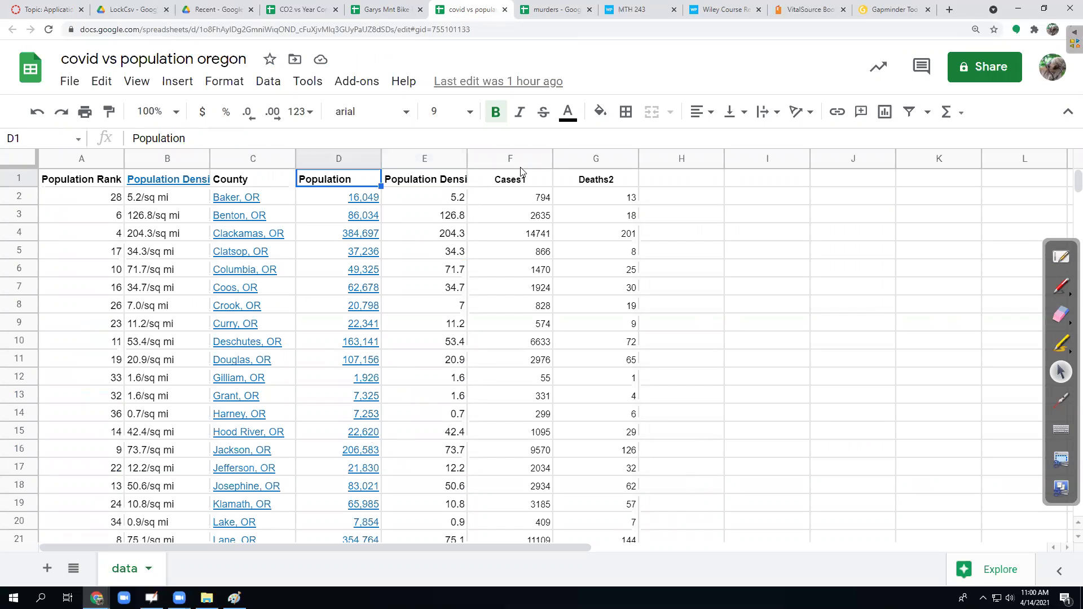
{"action": "left_click_drag", "start_coordinate": [520, 185], "coordinate": [527, 450]}
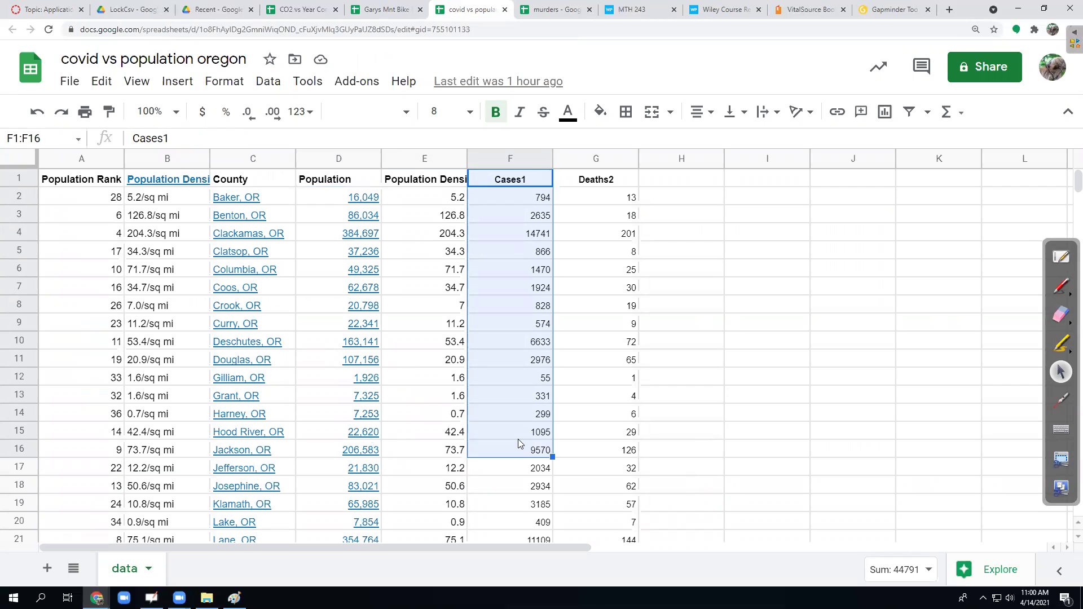
{"action": "left_click_drag", "start_coordinate": [343, 179], "coordinate": [351, 565]}
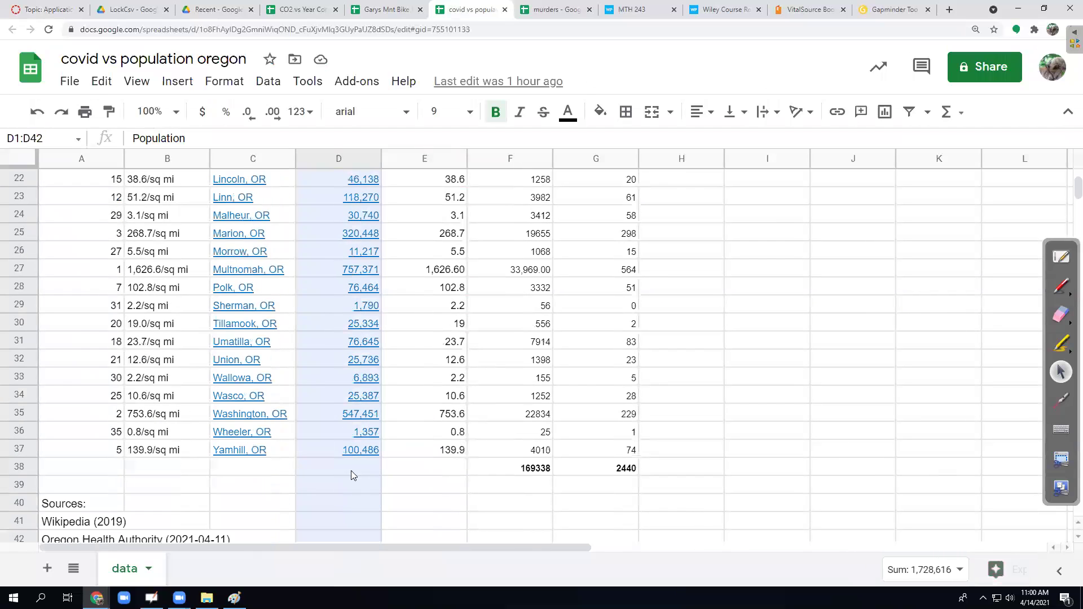
{"action": "left_click_drag", "start_coordinate": [351, 476], "coordinate": [351, 451]}
{"action": "scroll", "coordinate": [558, 372], "scroll_direction": "up", "scroll_amount": 7}
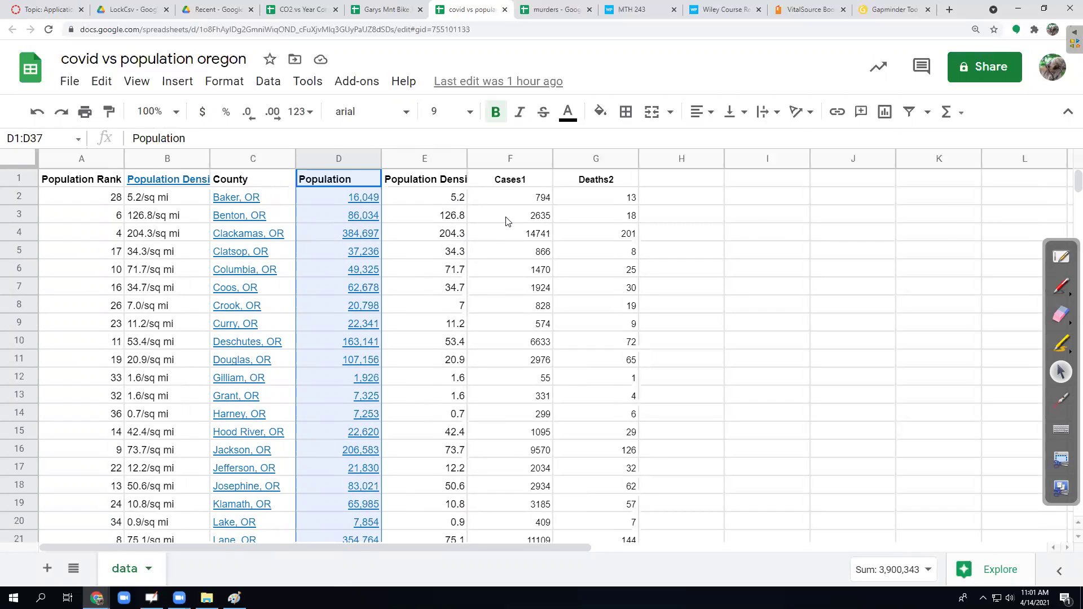
{"action": "left_click_drag", "start_coordinate": [515, 183], "coordinate": [517, 458]}
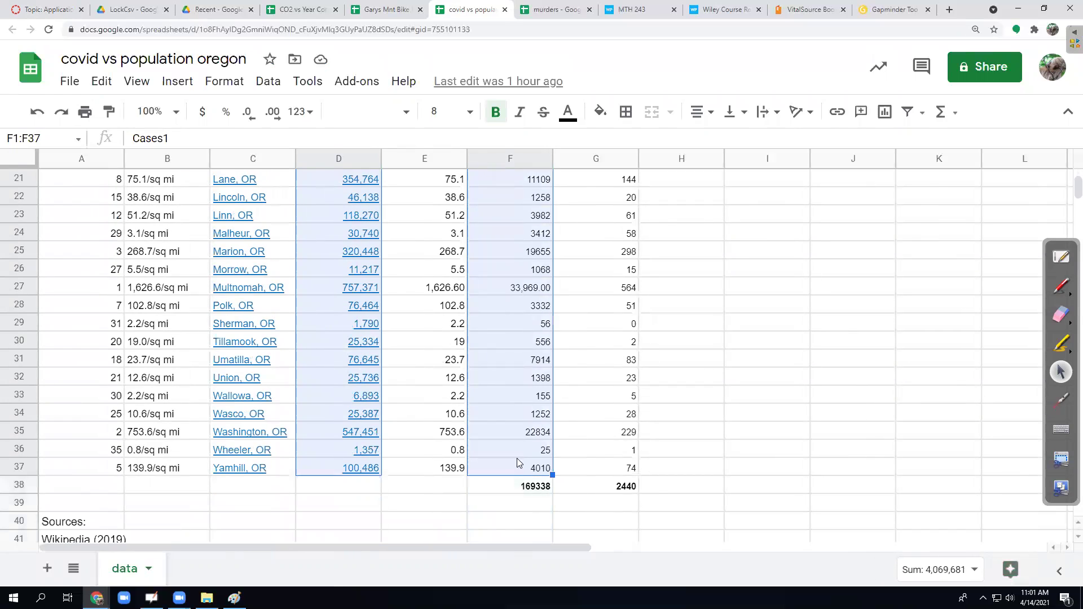
{"action": "scroll", "coordinate": [587, 431], "scroll_direction": "up", "scroll_amount": 7}
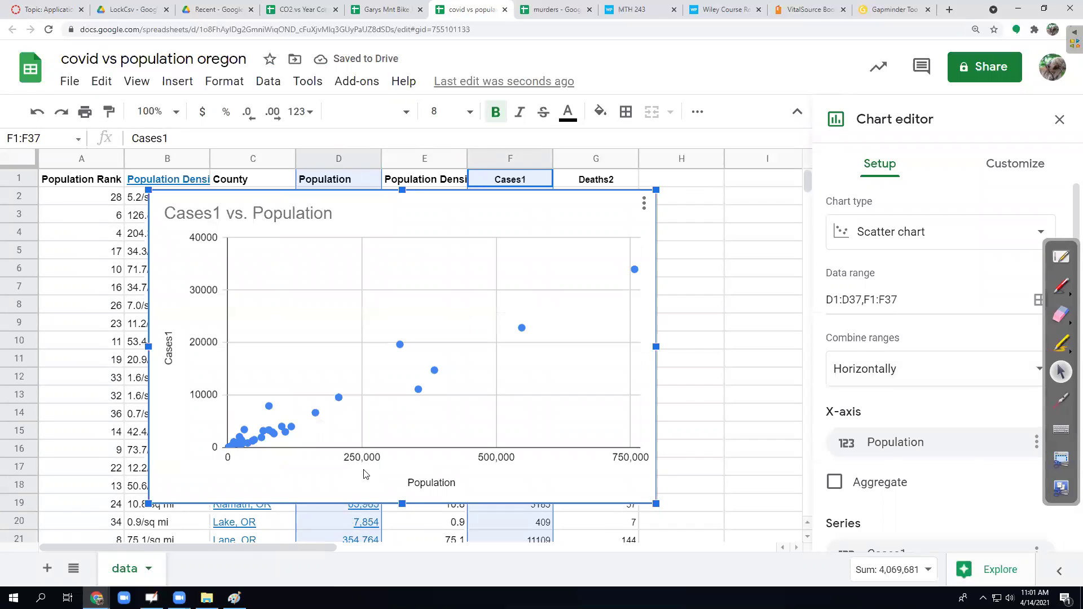
Check the values of the chart's highest point and move the chart beside the data, clear of column G
{"action": "left_click", "coordinate": [635, 270]}
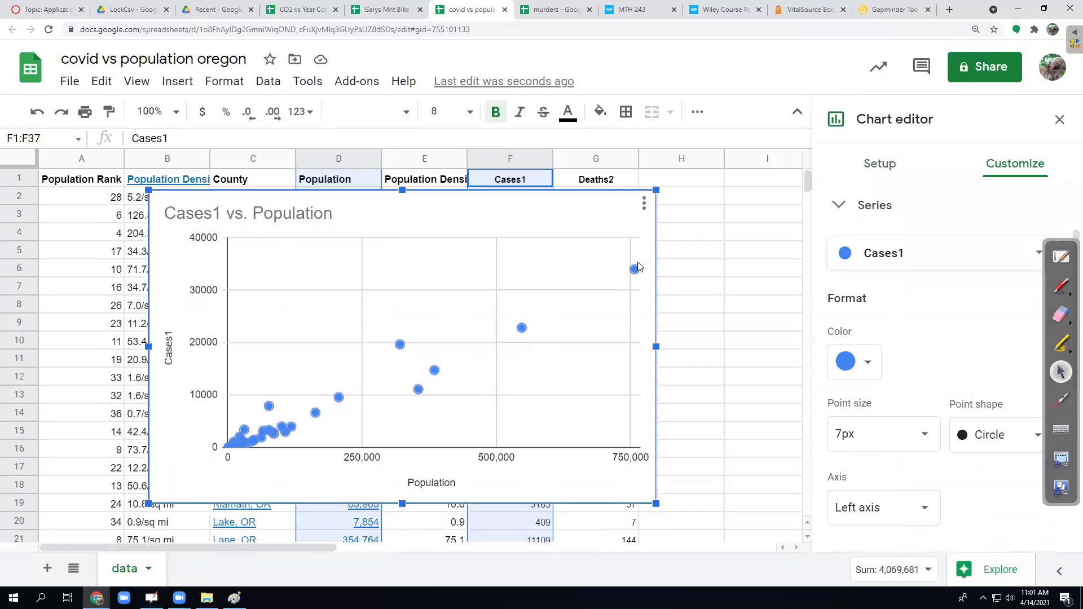
{"action": "left_click", "coordinate": [738, 232]}
{"action": "left_click", "coordinate": [635, 272]}
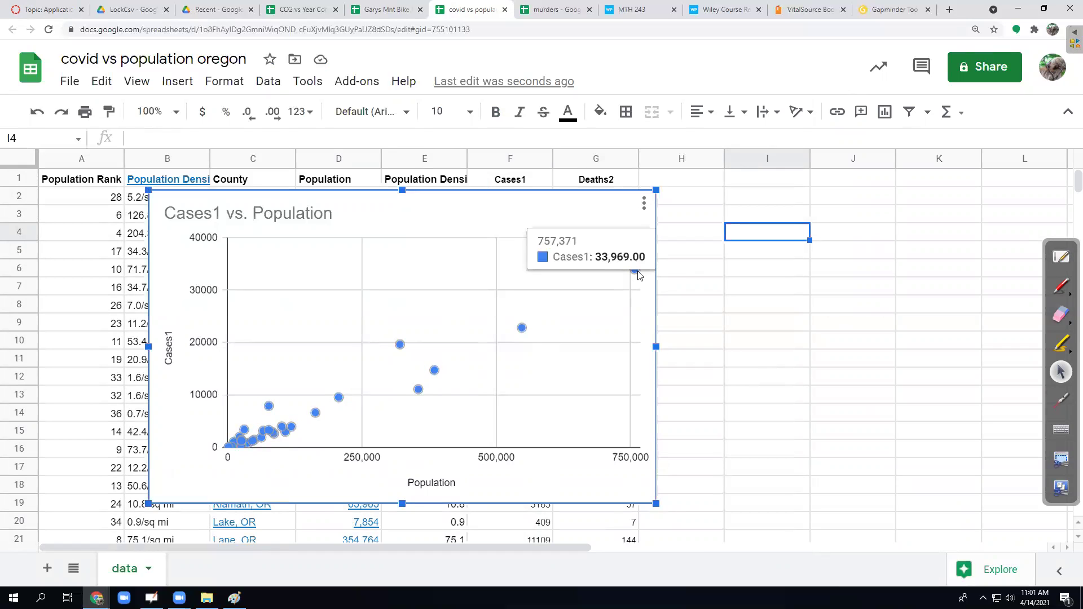
{"action": "left_click_drag", "start_coordinate": [512, 201], "coordinate": [1027, 199]}
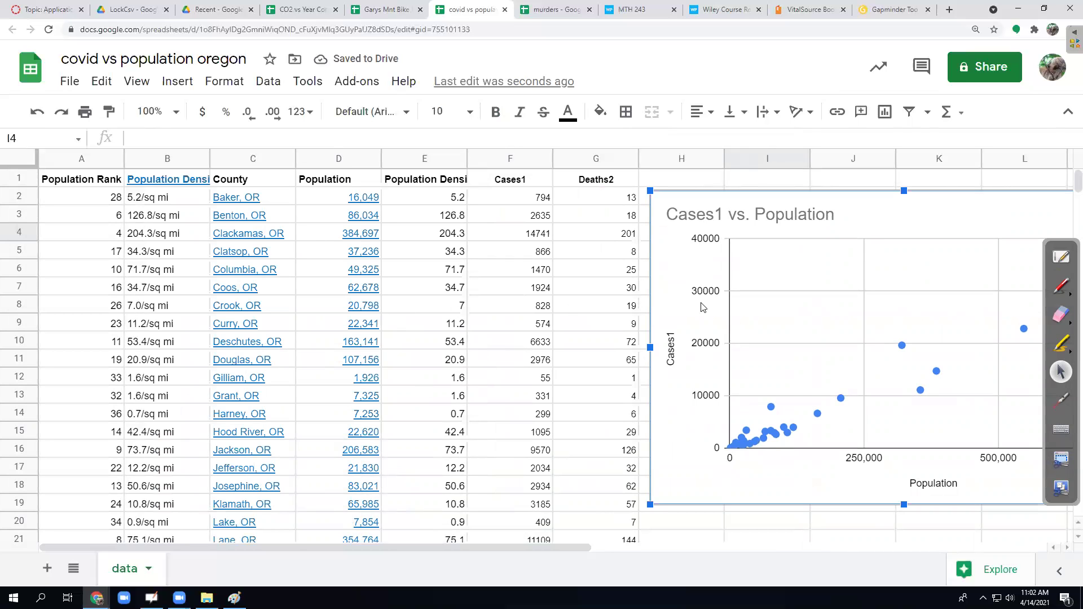
Clear Multnomah County's population and case values in cells D27 and F27 and return to the chart
{"action": "scroll", "coordinate": [474, 386], "scroll_direction": "down", "scroll_amount": 2}
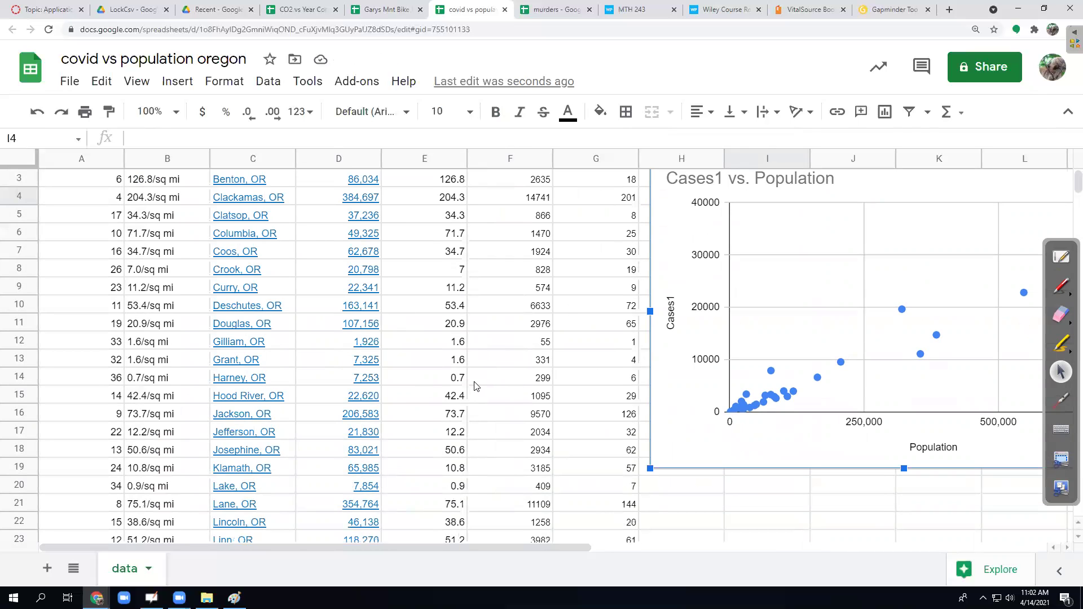
{"action": "scroll", "coordinate": [474, 386], "scroll_direction": "up", "scroll_amount": 2}
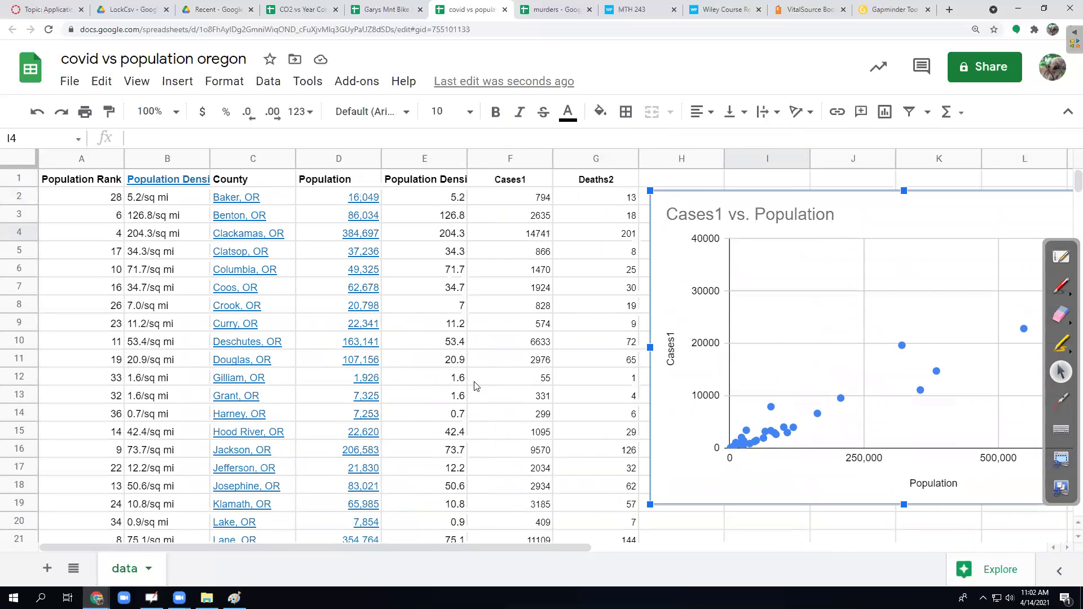
{"action": "scroll", "coordinate": [474, 386], "scroll_direction": "down", "scroll_amount": 5}
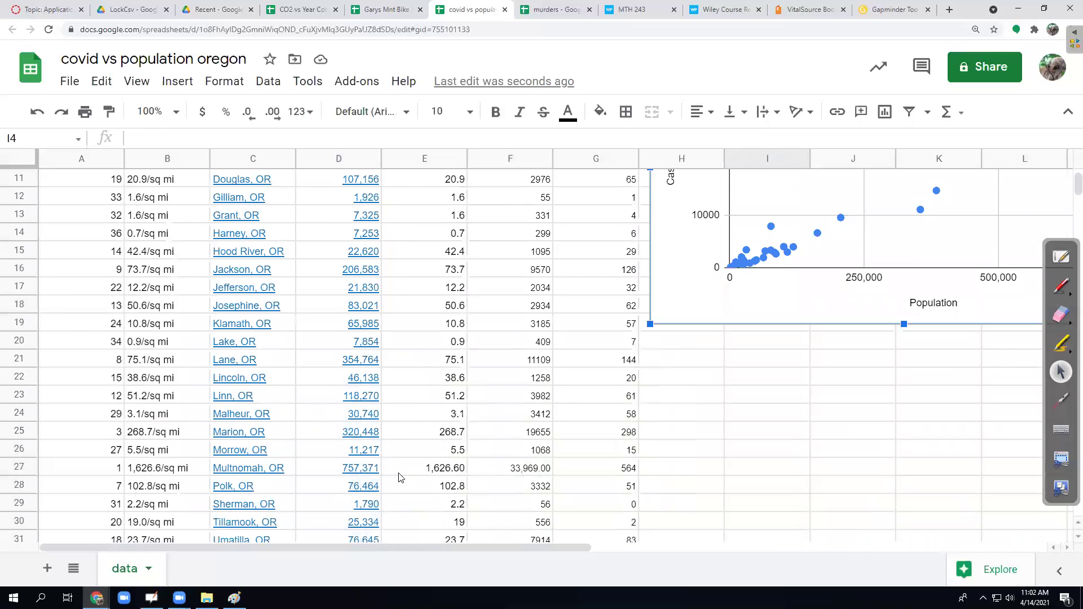
{"action": "left_click", "coordinate": [368, 467]}
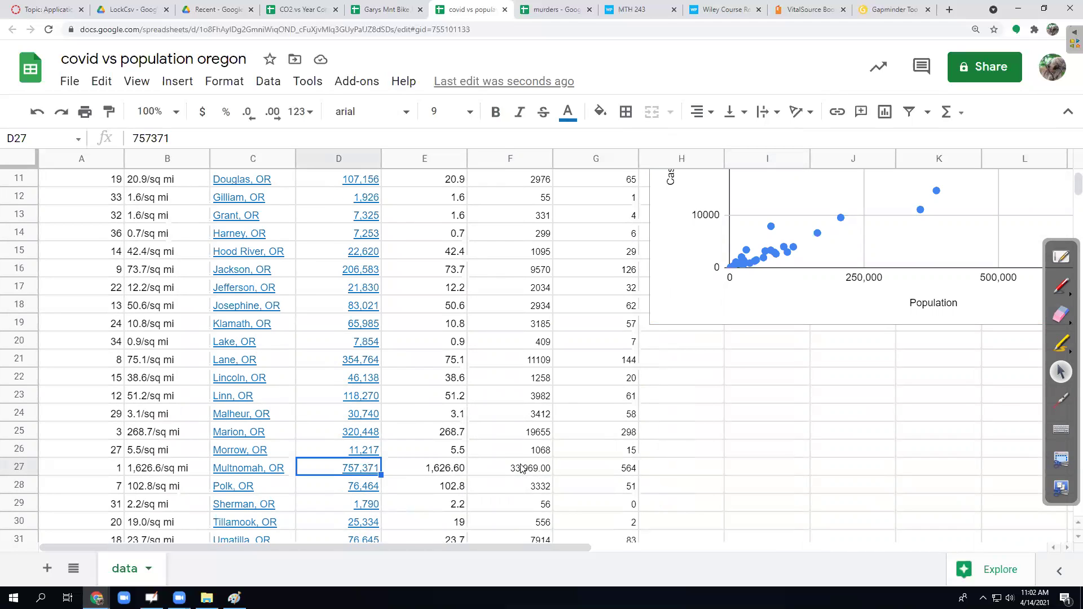
{"action": "left_click", "coordinate": [522, 468], "text": "ctrl"}
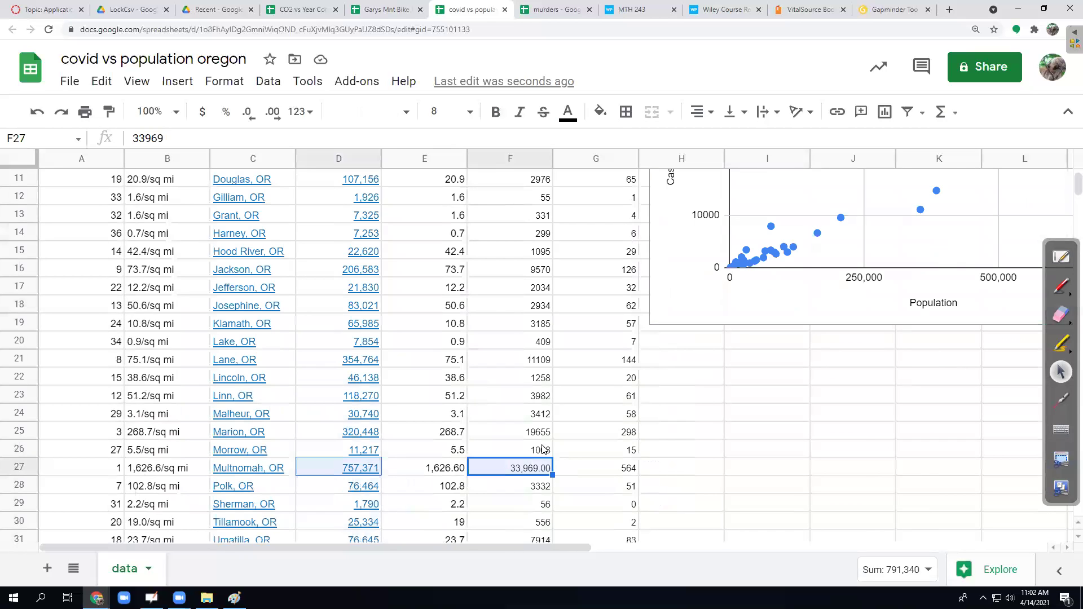
{"action": "key", "text": "Delete"}
{"action": "scroll", "coordinate": [880, 522], "scroll_direction": "up", "scroll_amount": 3}
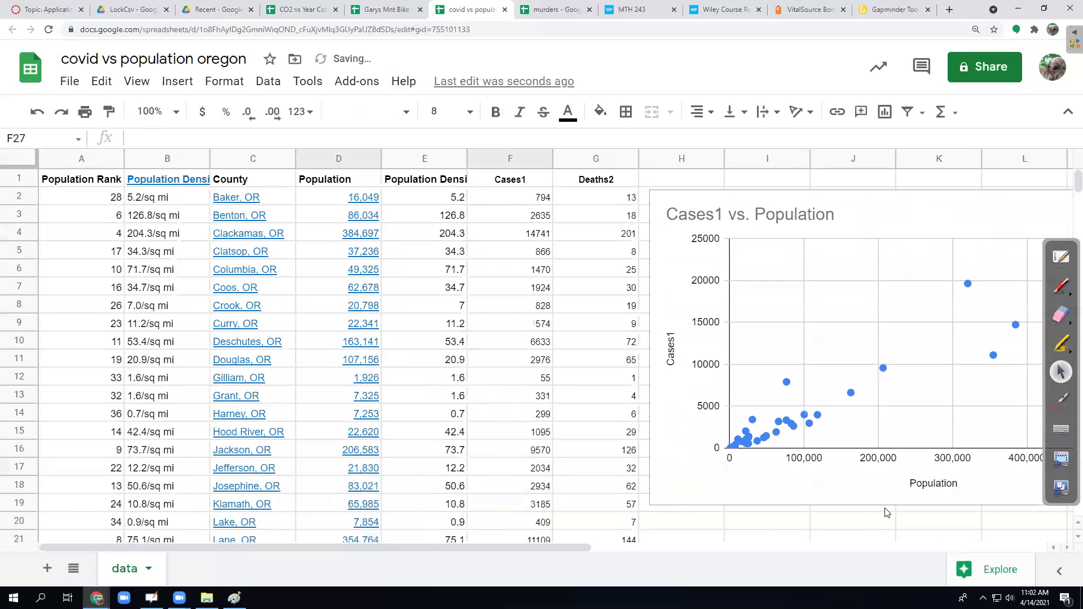
Inspect the scatter chart's remaining high-population points and undo the deletion of the Multnomah County values
{"action": "left_click_drag", "start_coordinate": [593, 549], "coordinate": [679, 545]}
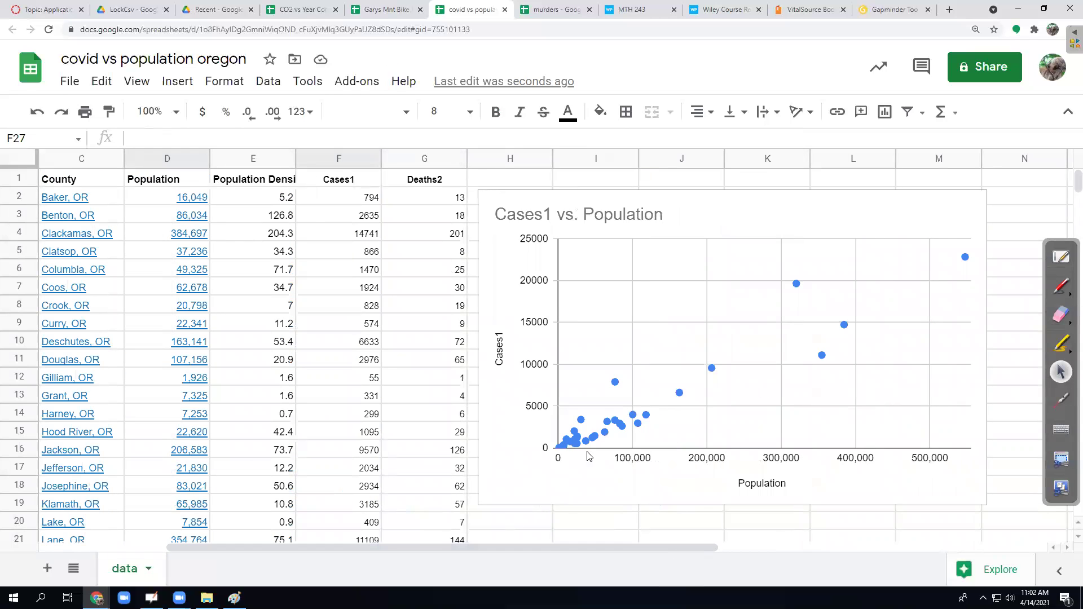
{"action": "left_click", "coordinate": [967, 258]}
{"action": "mouse_move", "coordinate": [794, 285]}
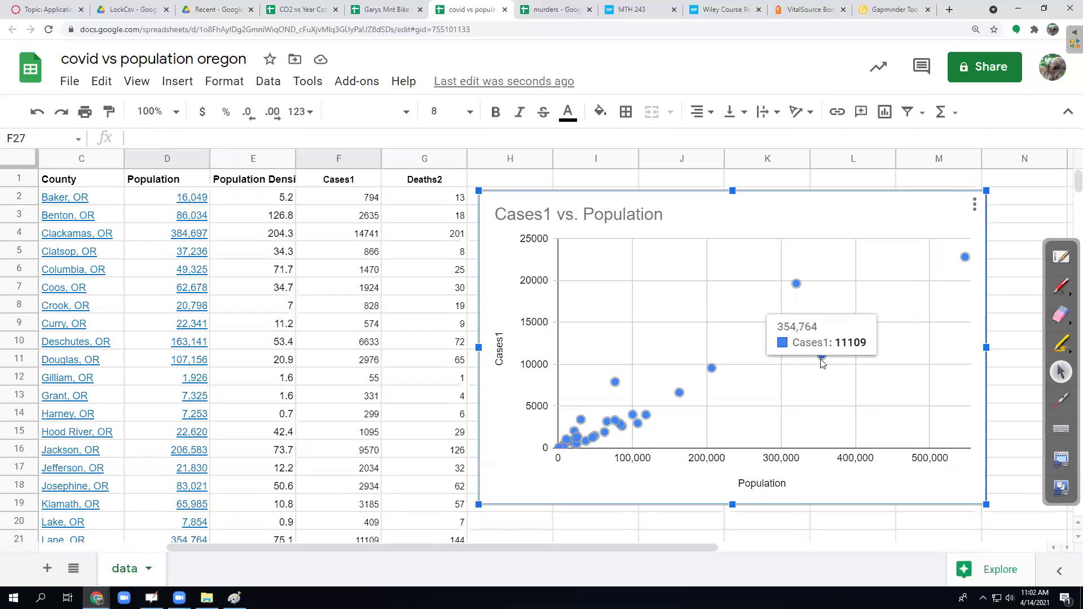
{"action": "mouse_move", "coordinate": [966, 260]}
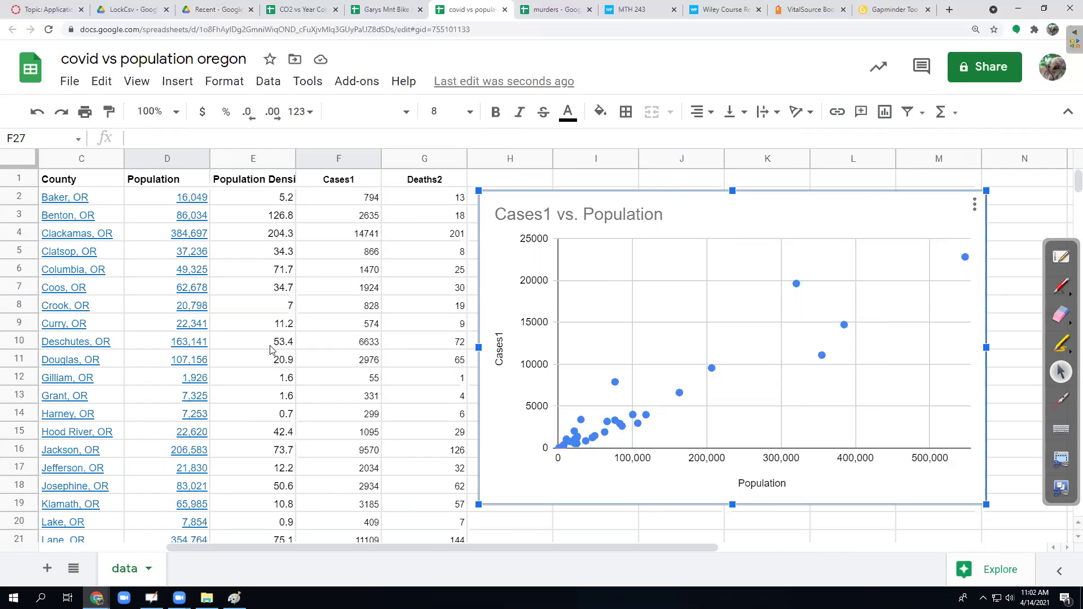
{"action": "key", "text": "ctrl+z"}
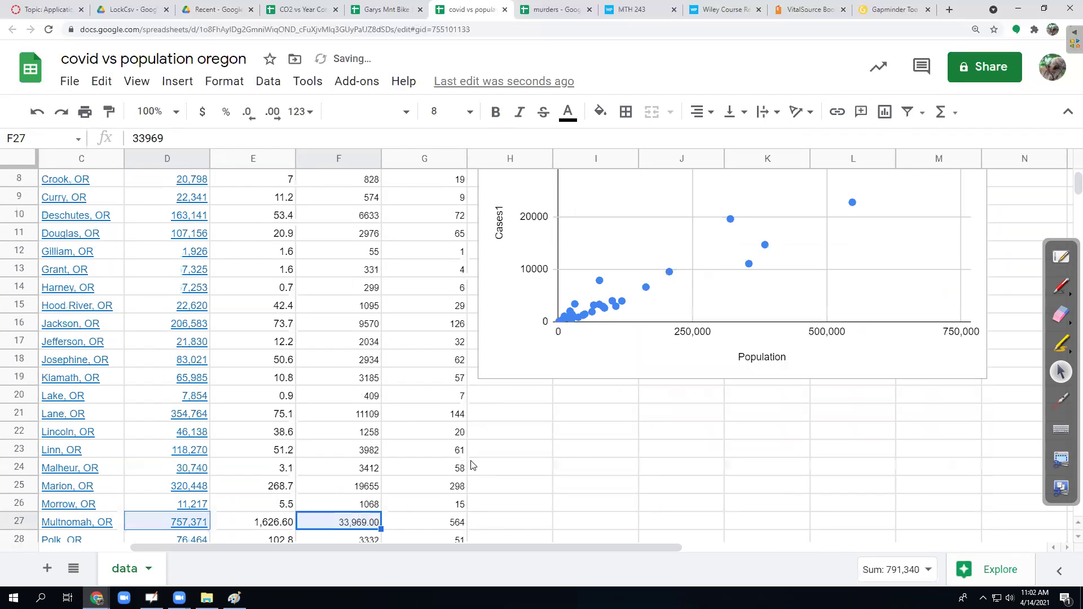
View the full Cases1 vs. Population chart, and open the Average Student 2021-04-03 spreadsheet from the recent Drive files
{"action": "scroll", "coordinate": [632, 373], "scroll_direction": "up", "scroll_amount": 3}
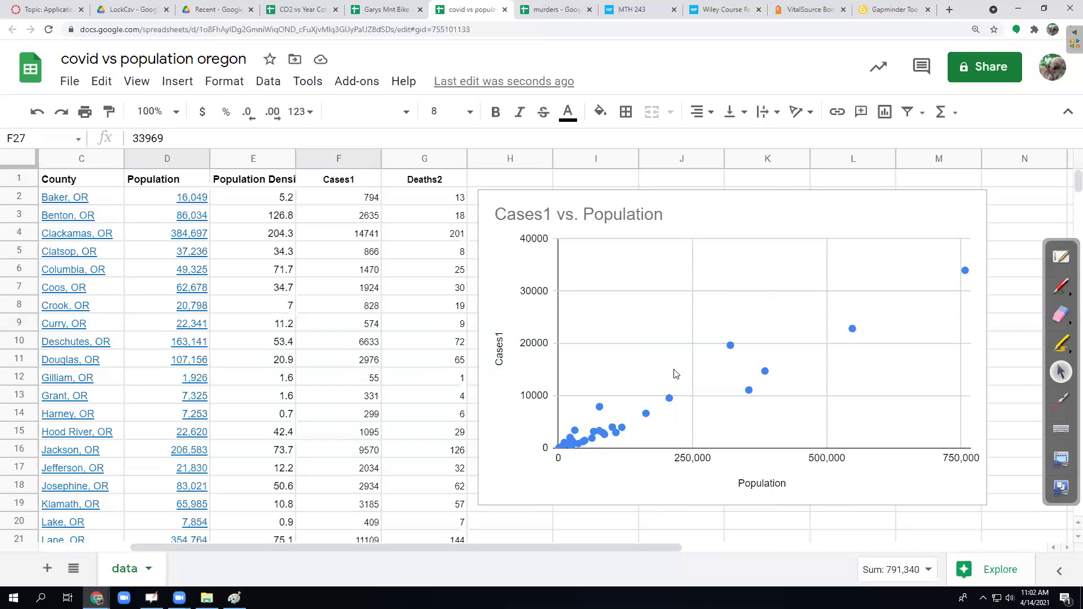
{"action": "left_click_drag", "start_coordinate": [513, 551], "coordinate": [442, 543]}
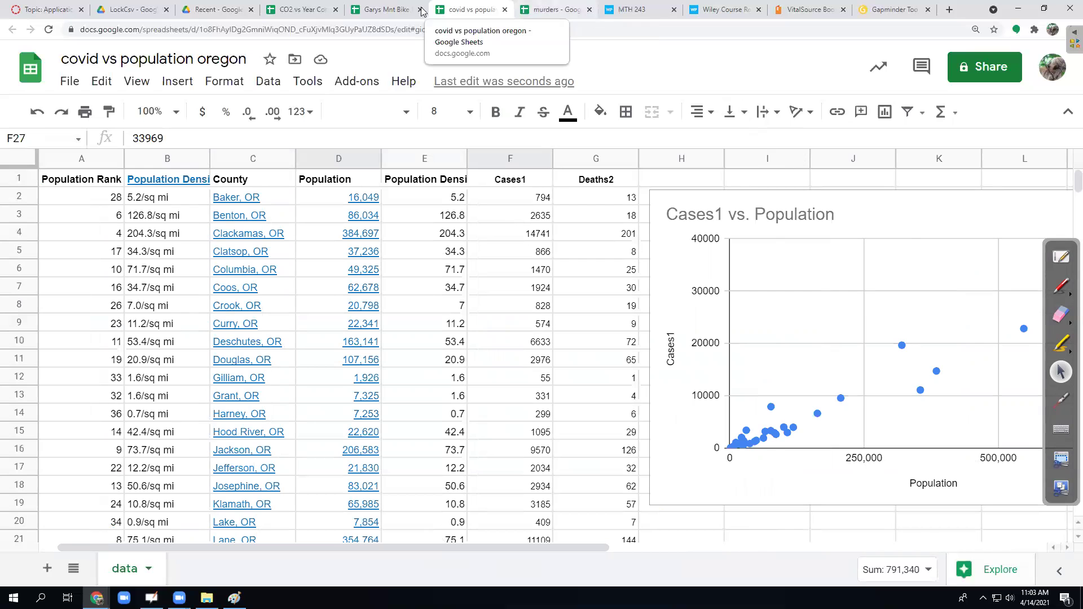
{"action": "left_click", "coordinate": [197, 7]}
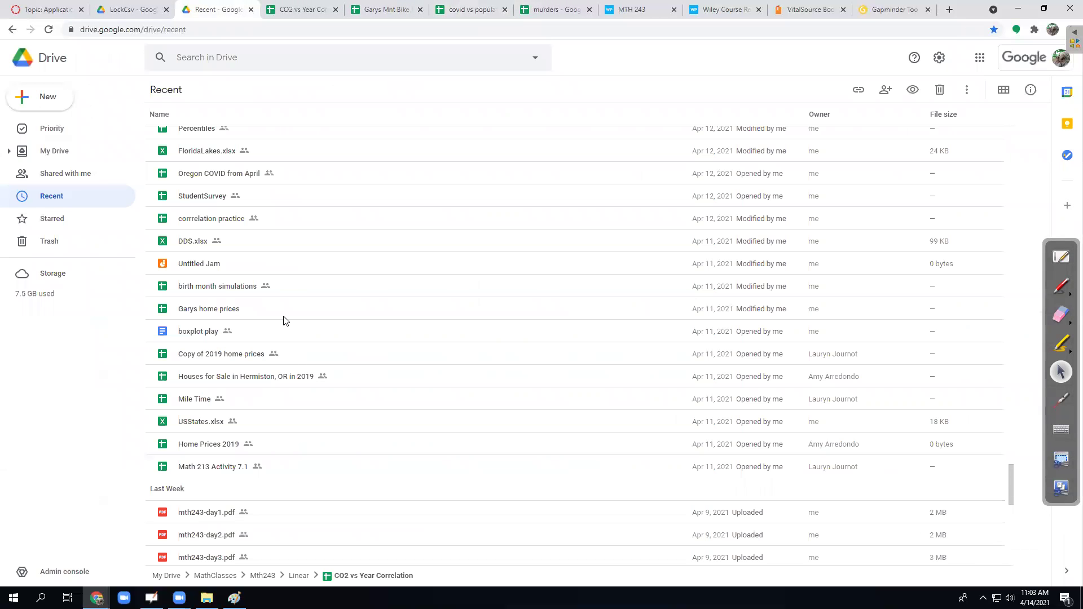
{"action": "scroll", "coordinate": [263, 416], "scroll_direction": "up", "scroll_amount": 5}
{"action": "scroll", "coordinate": [263, 415], "scroll_direction": "up", "scroll_amount": 3}
{"action": "scroll", "coordinate": [265, 407], "scroll_direction": "up", "scroll_amount": 10}
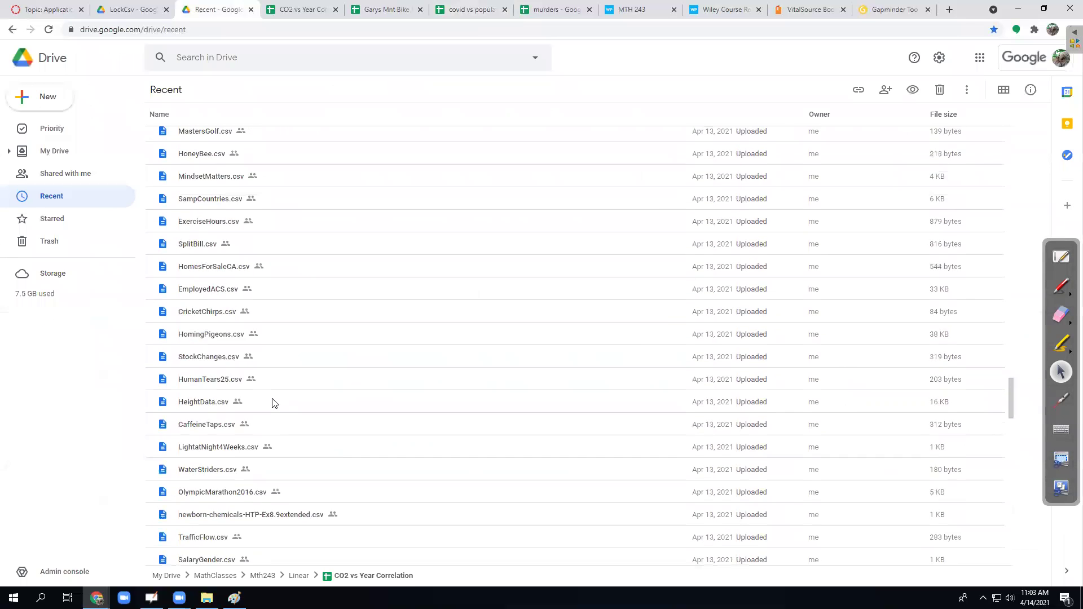
{"action": "scroll", "coordinate": [271, 395], "scroll_direction": "up", "scroll_amount": 10}
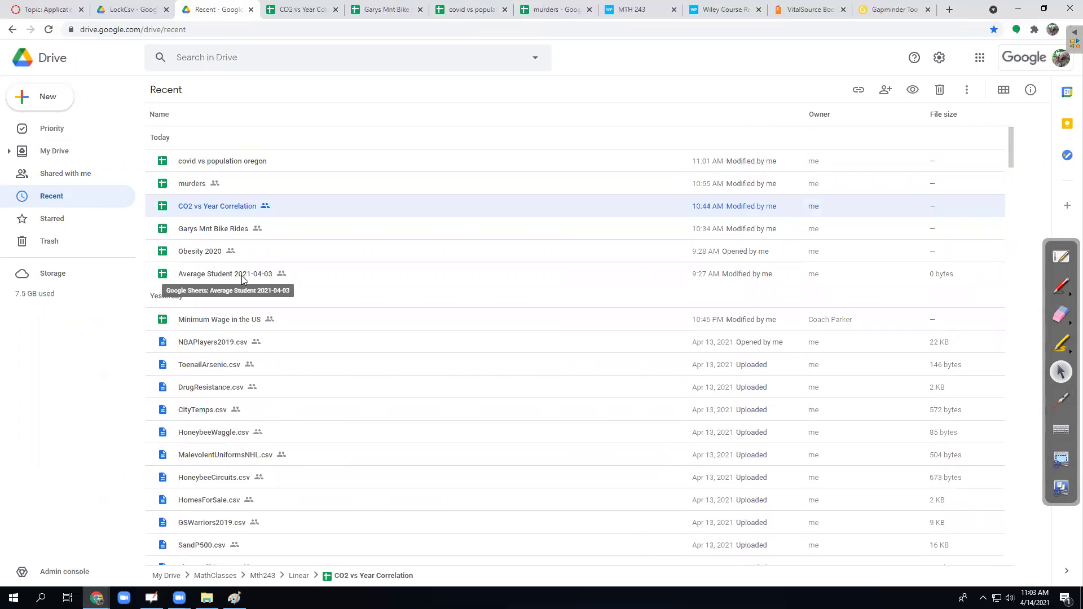
{"action": "double_click", "coordinate": [265, 274]}
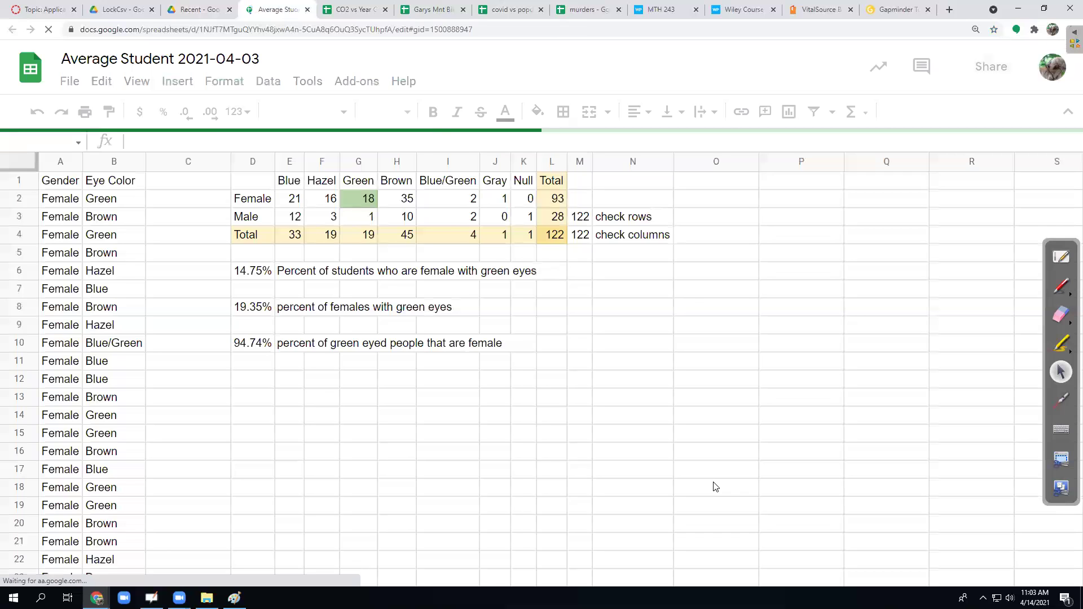
On the Copy of Form Responses 1 sheet, insert a scatter chart of Height in inches (column F) against Weekly Income (column G)
{"action": "left_click", "coordinate": [282, 571]}
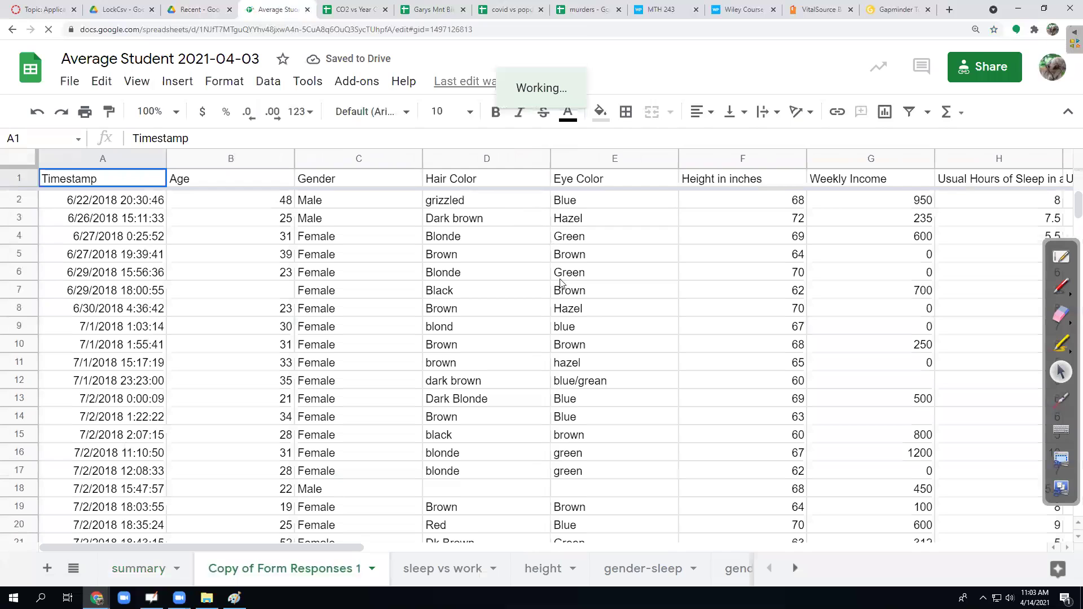
{"action": "left_click_drag", "start_coordinate": [349, 552], "coordinate": [433, 552]}
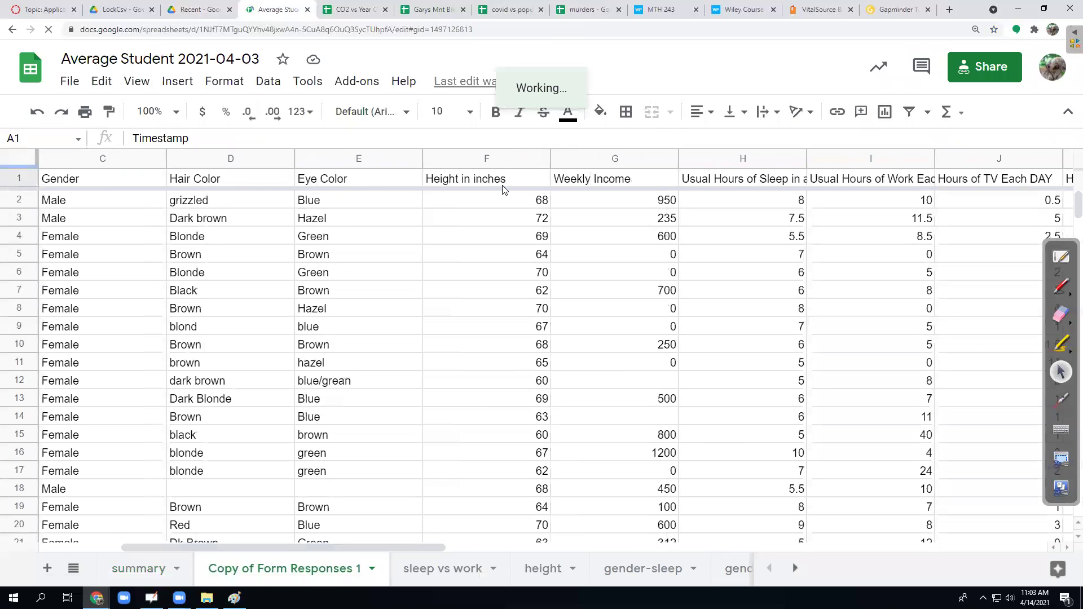
{"action": "left_click", "coordinate": [504, 157]}
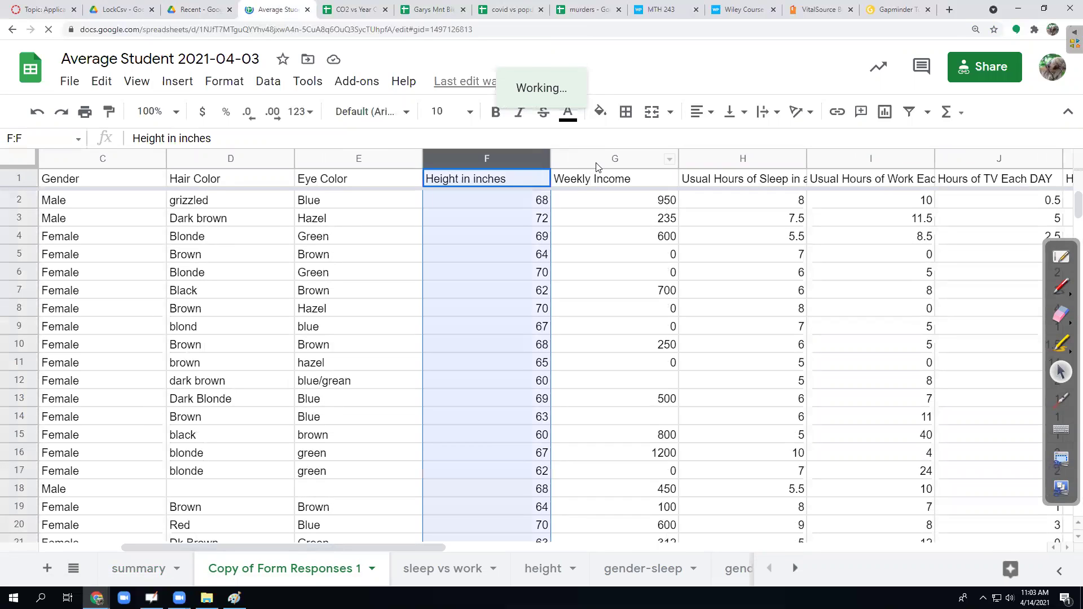
{"action": "left_click", "coordinate": [597, 158], "text": "ctrl"}
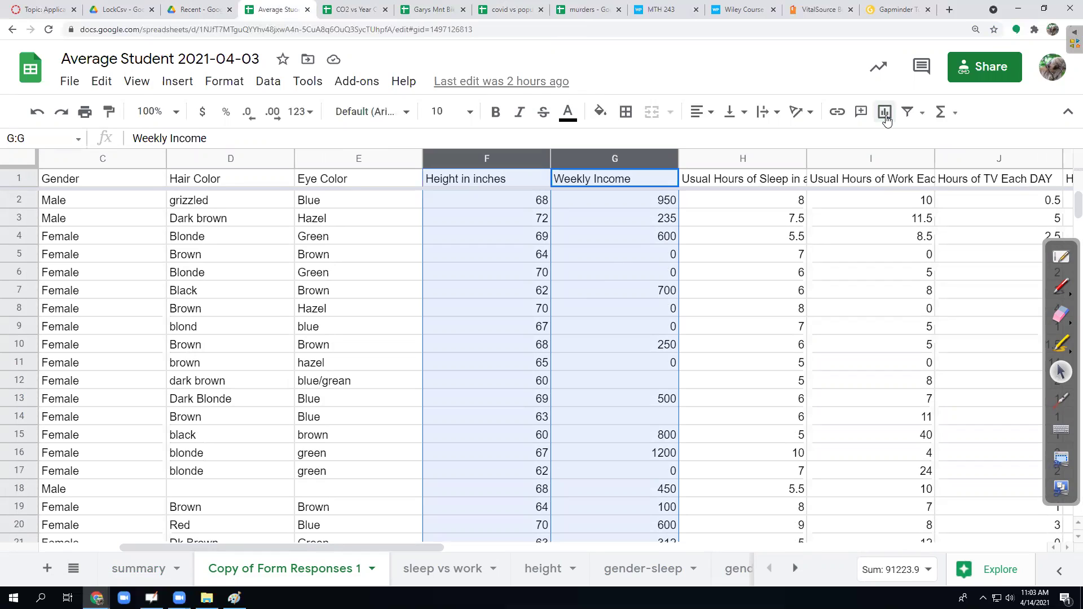
{"action": "left_click", "coordinate": [885, 111]}
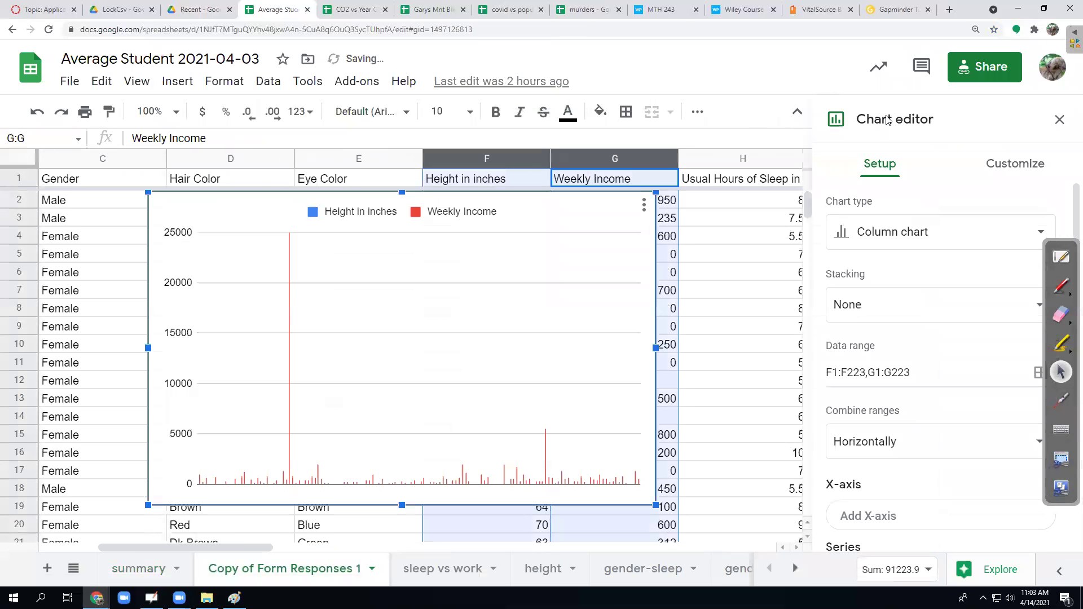
{"action": "left_click", "coordinate": [892, 233]}
{"action": "scroll", "coordinate": [877, 348], "scroll_direction": "down", "scroll_amount": 5}
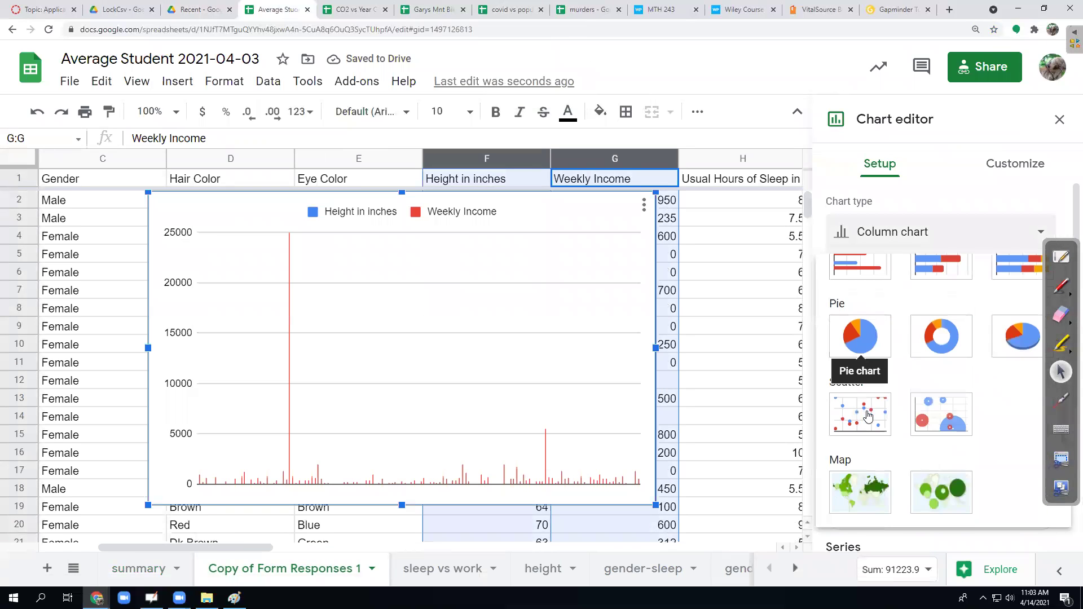
{"action": "left_click", "coordinate": [858, 426]}
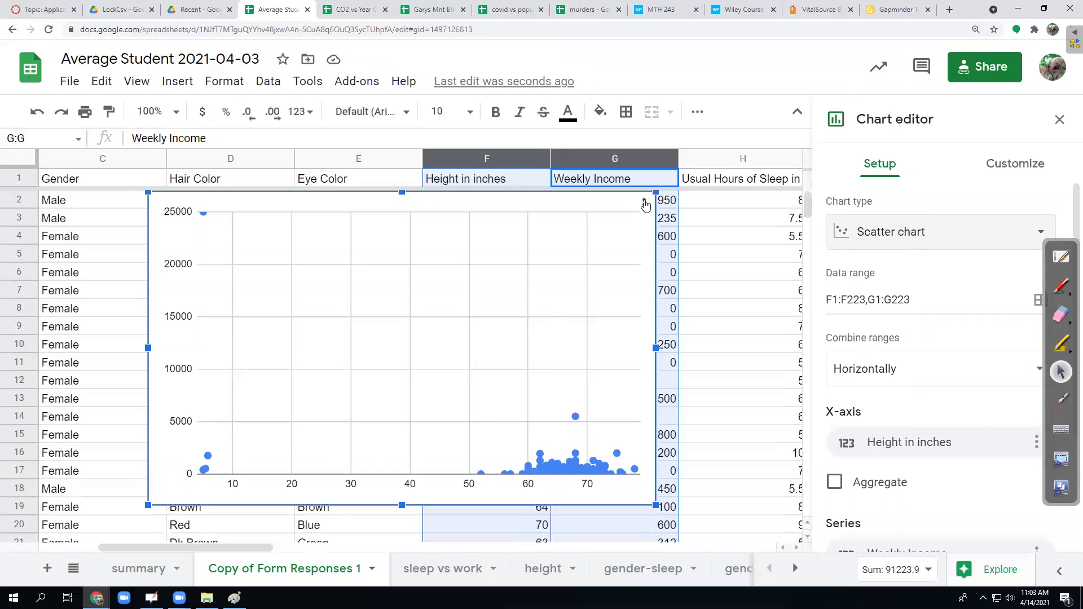
Delete the scatter chart of height against weekly income
{"action": "left_click", "coordinate": [644, 206]}
{"action": "left_click", "coordinate": [579, 259]}
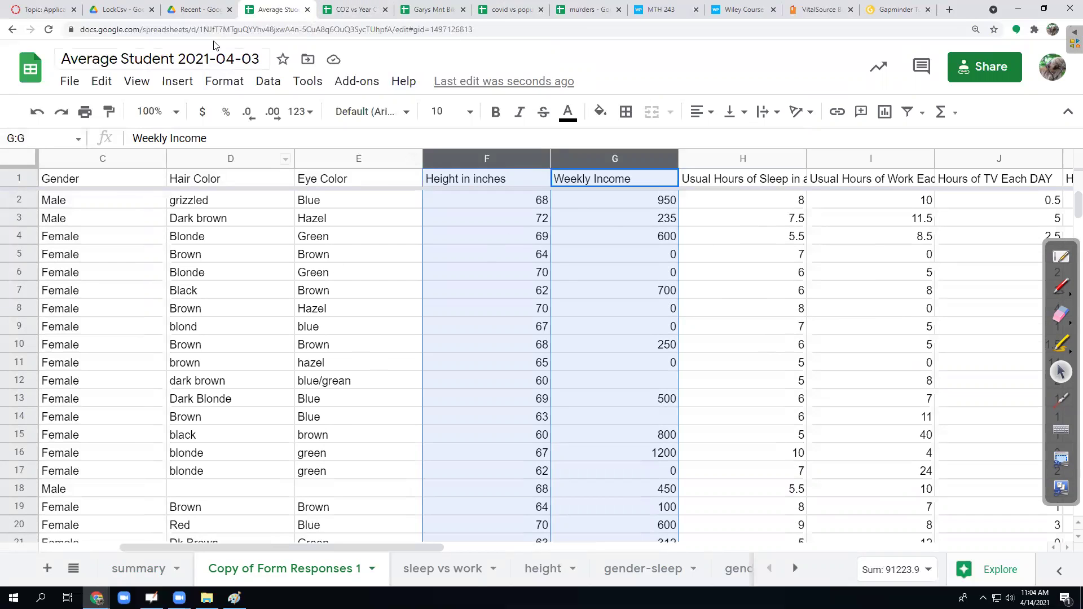
Return to the Application 3, A Linear Model discussion and review the names of the datasets to choose from
{"action": "left_click", "coordinate": [42, 10]}
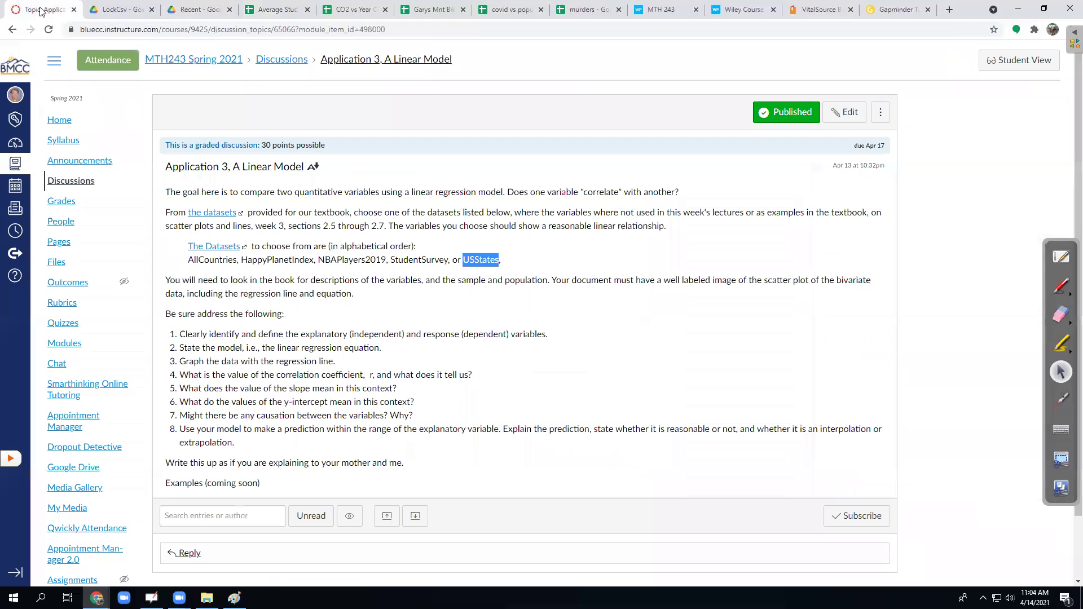
{"action": "left_click", "coordinate": [225, 260]}
{"action": "double_click", "coordinate": [225, 259]}
{"action": "double_click", "coordinate": [276, 260]}
{"action": "double_click", "coordinate": [342, 259]}
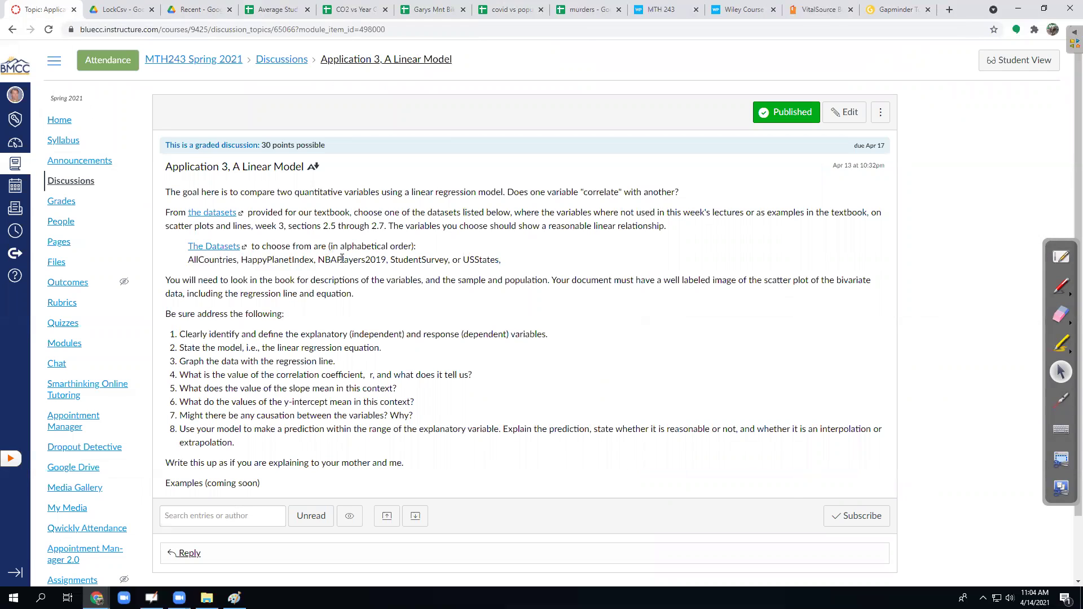
{"action": "double_click", "coordinate": [418, 259]}
{"action": "left_click", "coordinate": [480, 271]}
Open the assignment's linked datasets folder and open HappyPlanetIndex.csv in Google Sheets
{"action": "left_click", "coordinate": [223, 246]}
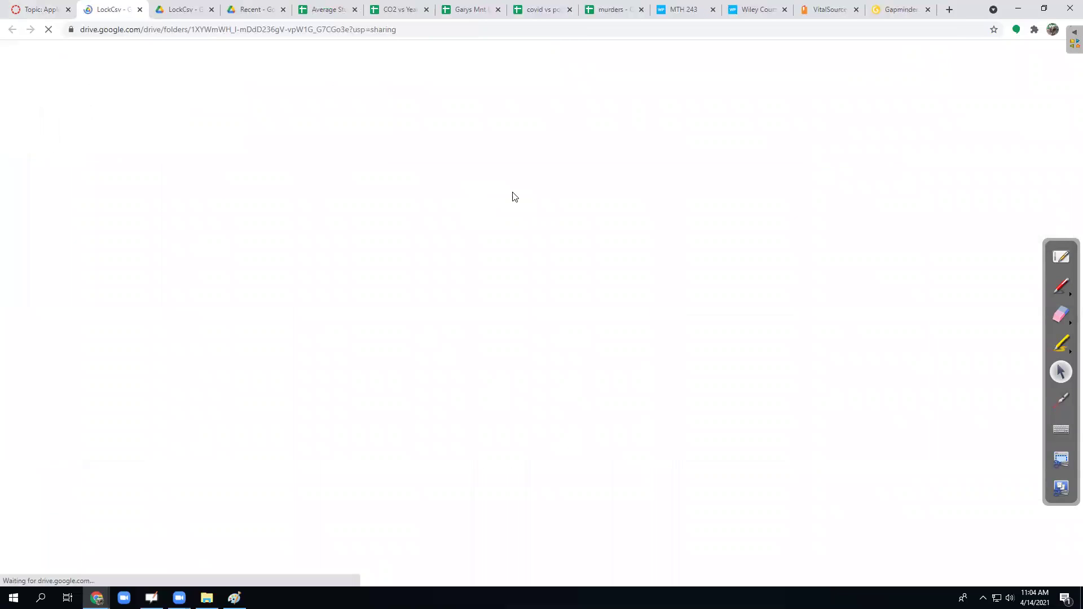
{"action": "scroll", "coordinate": [254, 341], "scroll_direction": "down", "scroll_amount": 1}
{"action": "scroll", "coordinate": [254, 341], "scroll_direction": "down", "scroll_amount": 12}
{"action": "scroll", "coordinate": [256, 342], "scroll_direction": "up", "scroll_amount": 12}
{"action": "scroll", "coordinate": [267, 288], "scroll_direction": "down", "scroll_amount": 3}
{"action": "scroll", "coordinate": [268, 289], "scroll_direction": "down", "scroll_amount": 7}
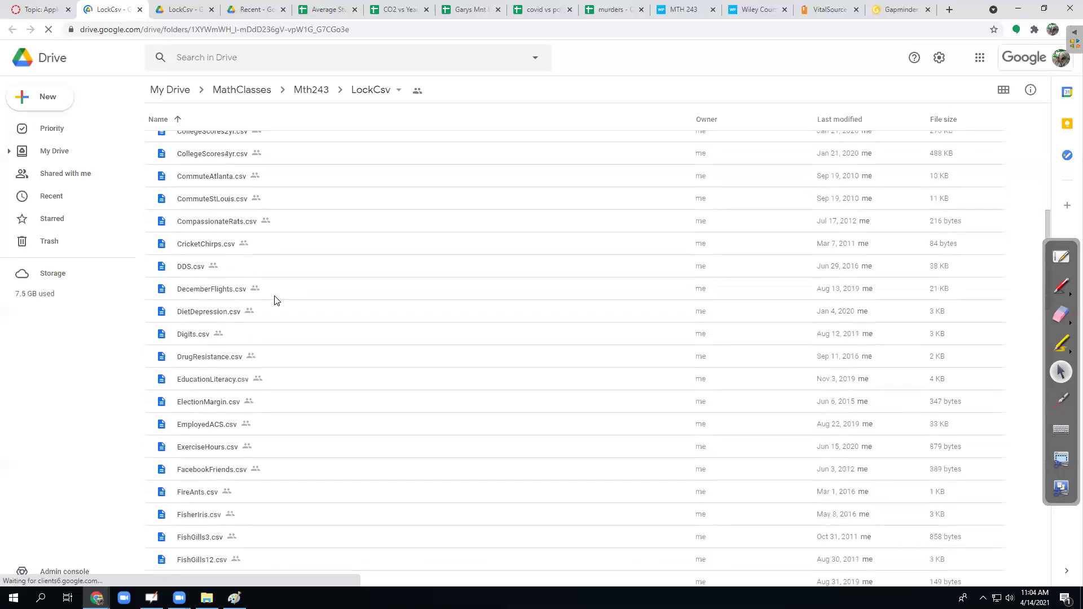
{"action": "scroll", "coordinate": [276, 300], "scroll_direction": "down", "scroll_amount": 3}
{"action": "scroll", "coordinate": [276, 305], "scroll_direction": "down", "scroll_amount": 2}
{"action": "scroll", "coordinate": [276, 307], "scroll_direction": "down", "scroll_amount": 2}
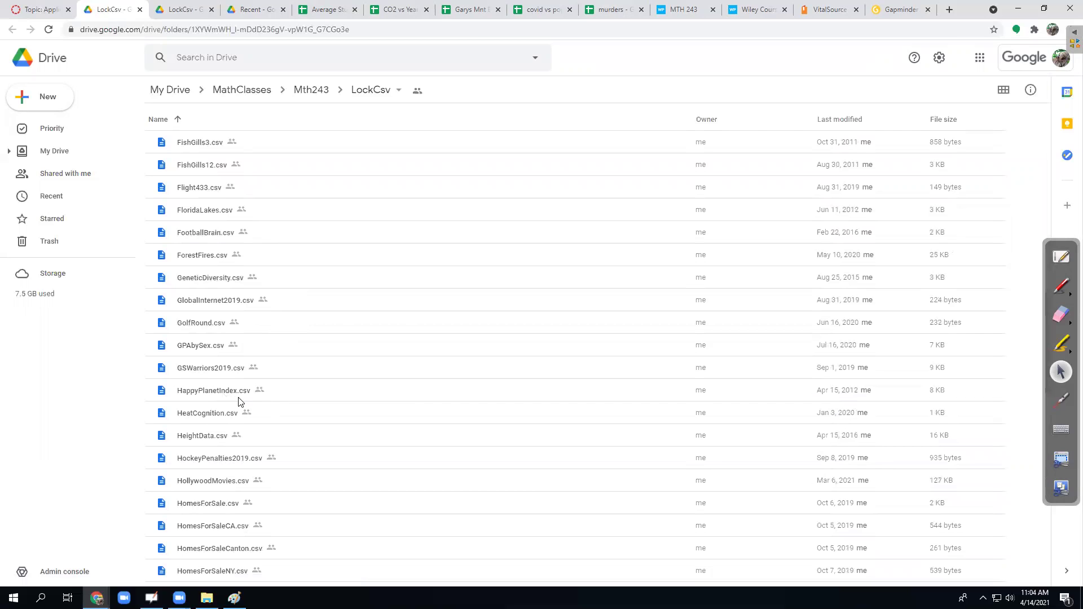
{"action": "double_click", "coordinate": [229, 393]}
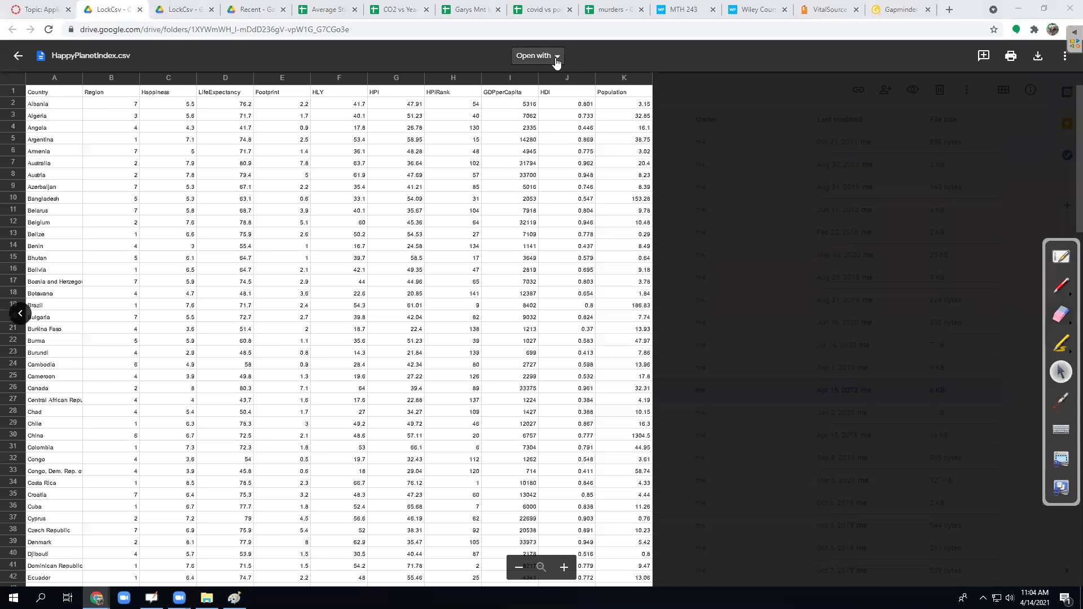
{"action": "left_click", "coordinate": [553, 58]}
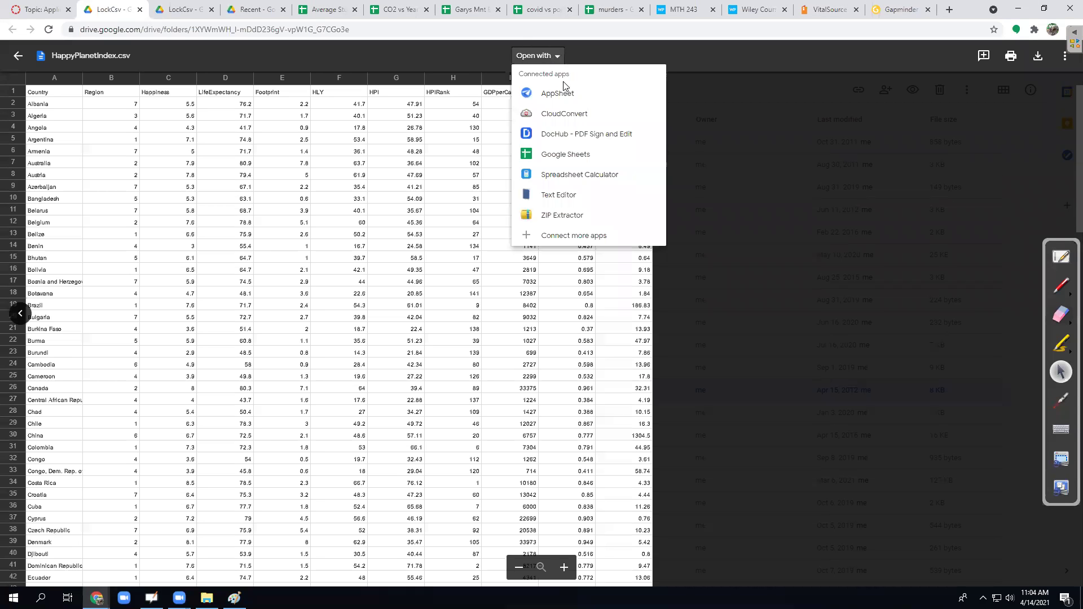
{"action": "left_click", "coordinate": [559, 155]}
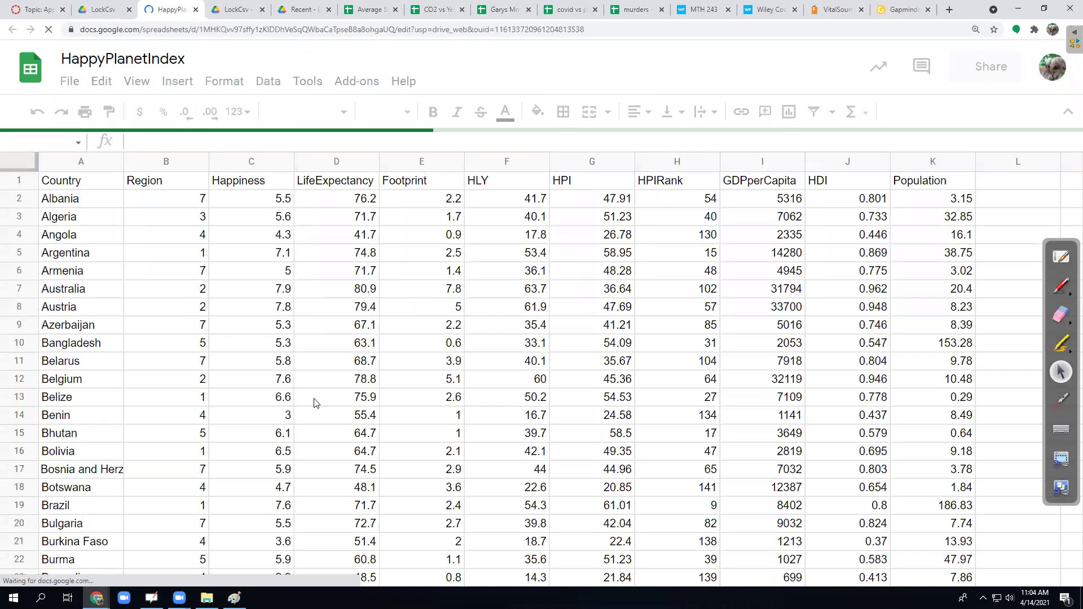
Examine the Happiness, LifeExpectancy, Footprint and HPIRank column headings in the HappyPlanetIndex sheet
{"action": "left_click", "coordinate": [248, 180]}
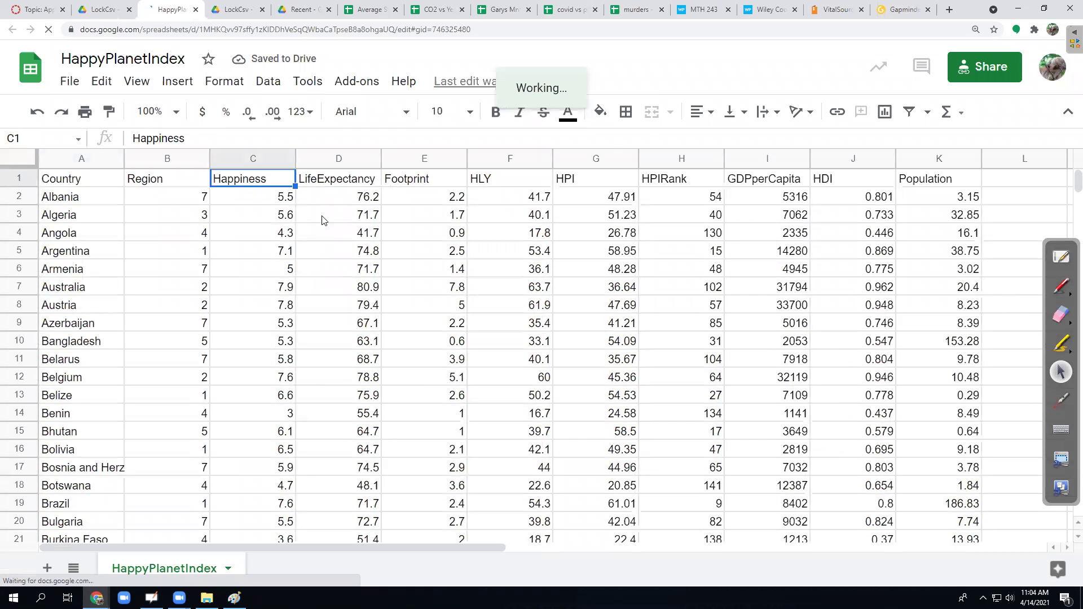
{"action": "left_click", "coordinate": [337, 180]}
{"action": "left_click", "coordinate": [417, 179]}
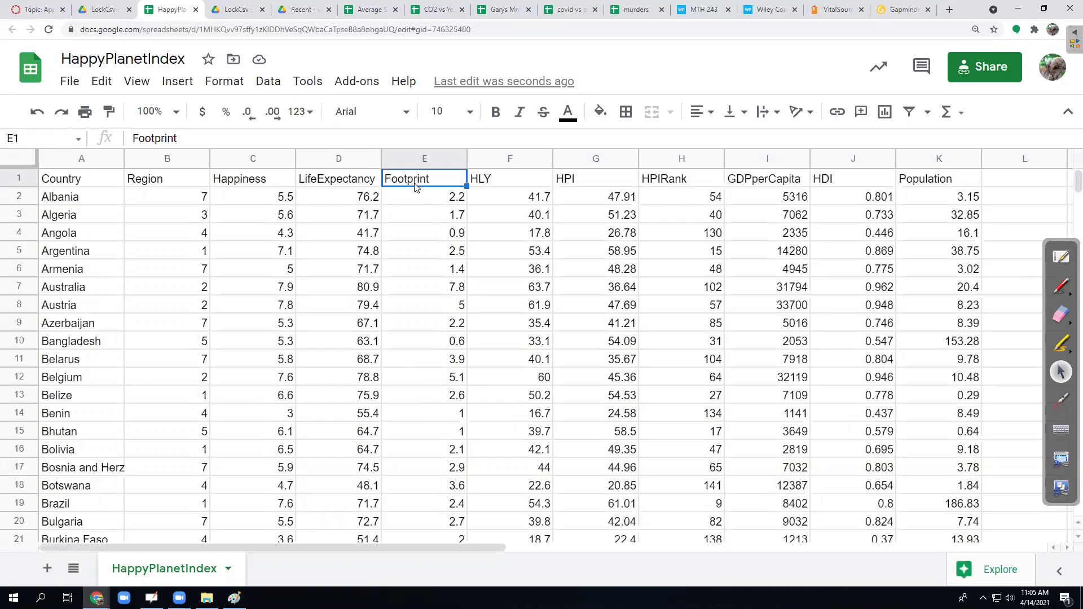
{"action": "left_click", "coordinate": [676, 188]}
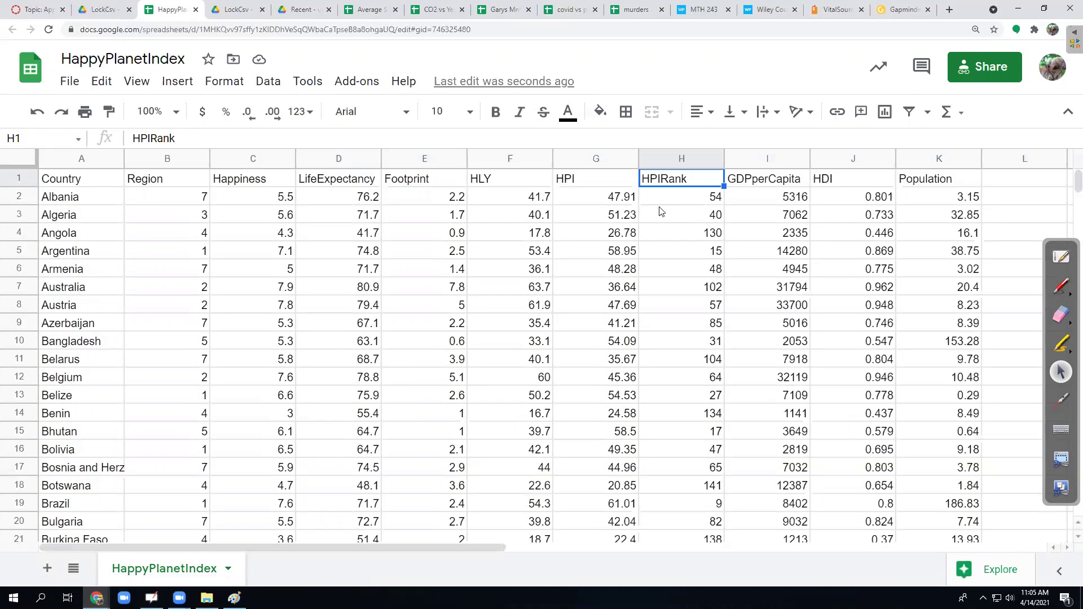
Go back to the assignment discussion and point out the AllCountries, USStates and StudentSurvey datasets
{"action": "left_click", "coordinate": [27, 13]}
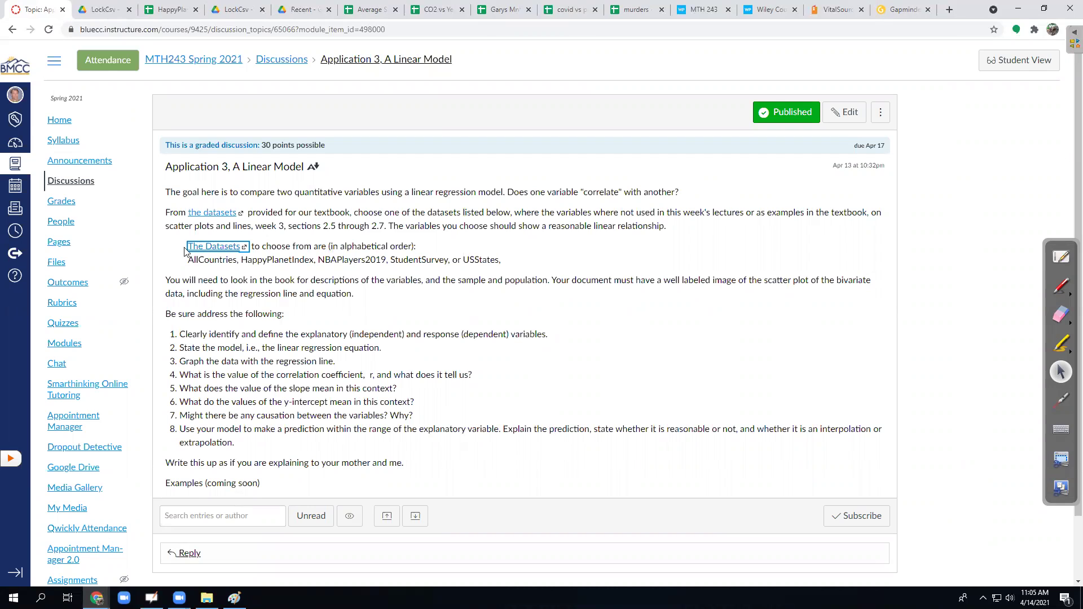
{"action": "double_click", "coordinate": [210, 260]}
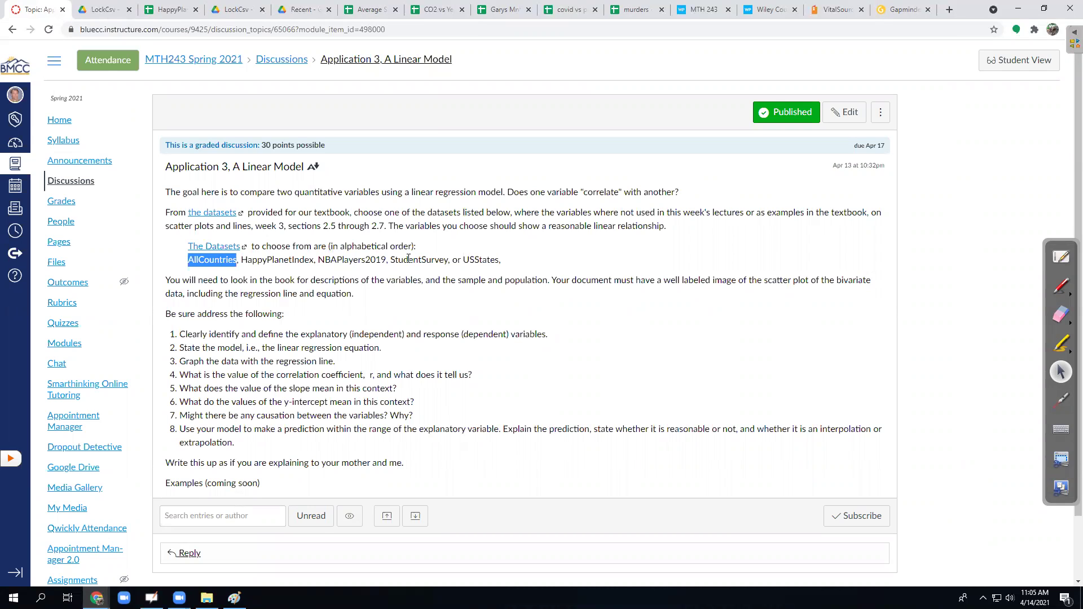
{"action": "double_click", "coordinate": [485, 259]}
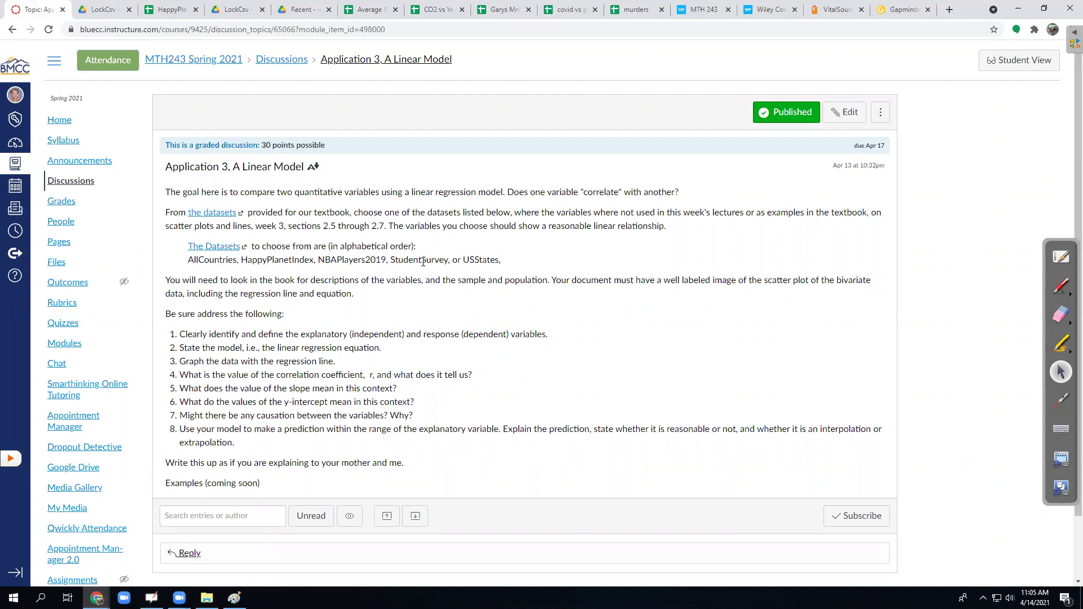
{"action": "double_click", "coordinate": [423, 260]}
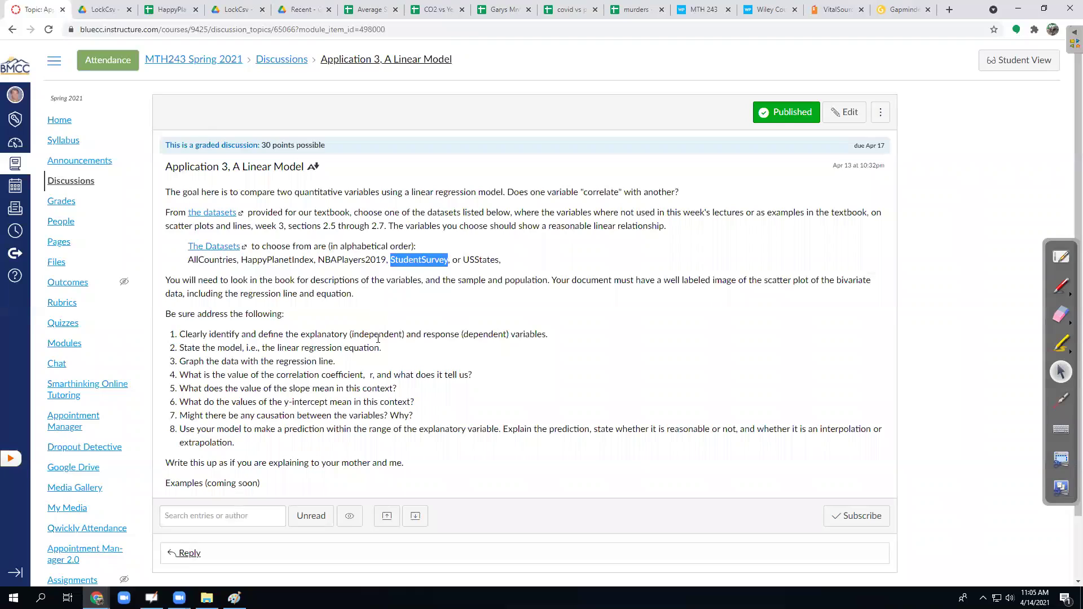
Review the assignment's eight numbered questions, from identifying the variables through making a prediction with the model
{"action": "left_click", "coordinate": [386, 317]}
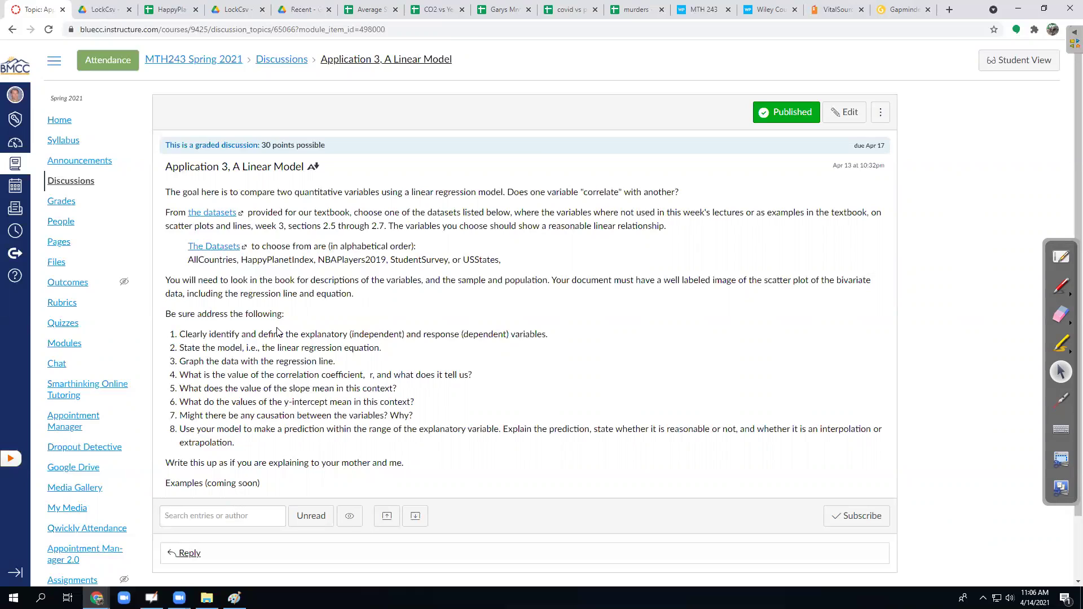
{"action": "left_click_drag", "start_coordinate": [180, 332], "coordinate": [281, 449]}
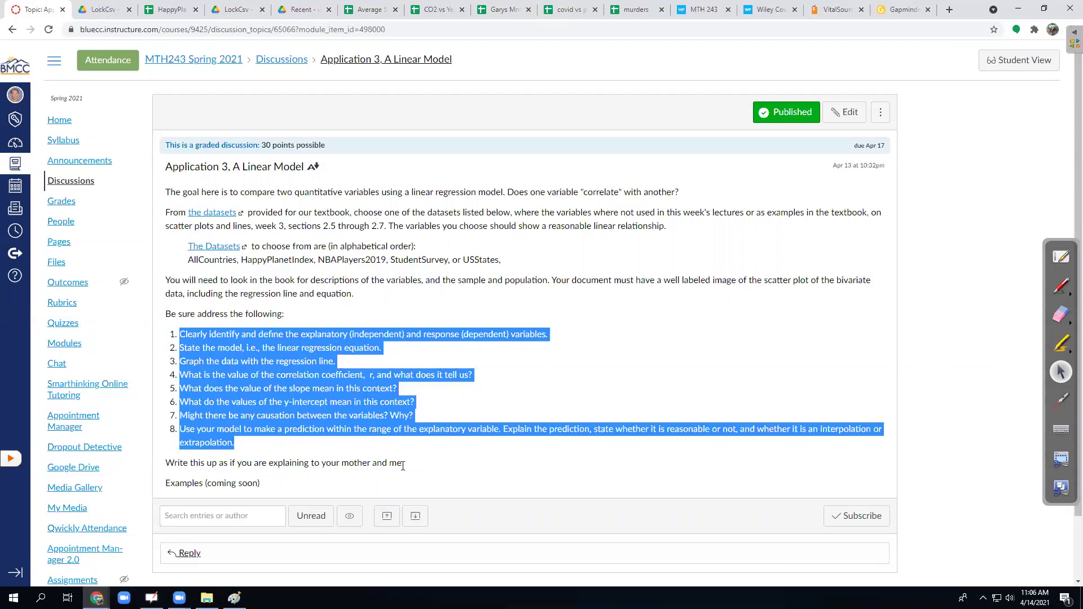
{"action": "left_click", "coordinate": [474, 441]}
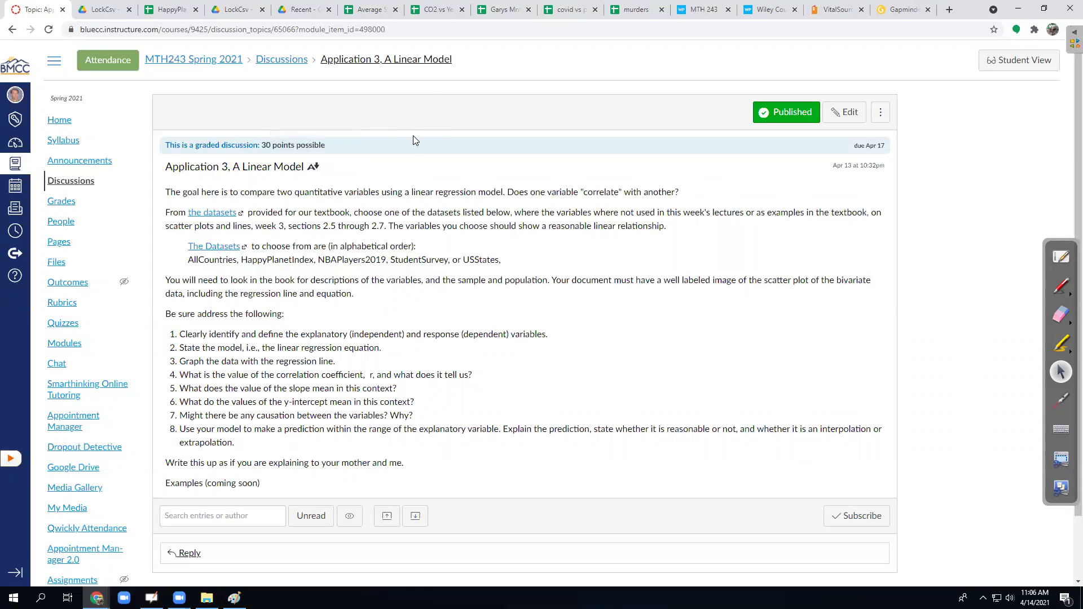
Switch back to the covid vs population oregon spreadsheet and examine the Cases1 column and the whole scatter chart
{"action": "left_click", "coordinate": [566, 9]}
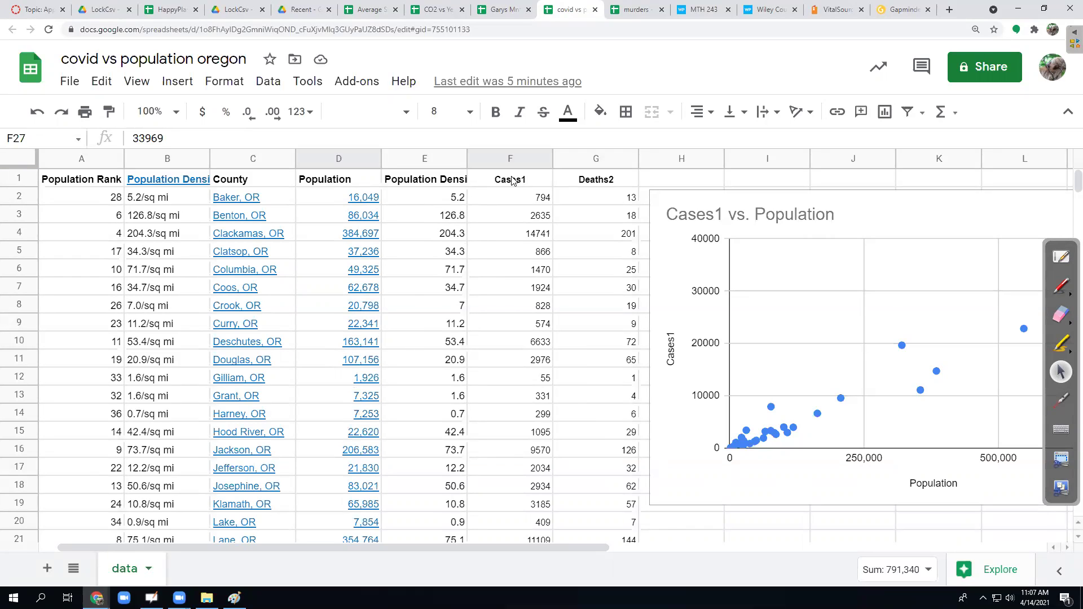
{"action": "left_click_drag", "start_coordinate": [511, 183], "coordinate": [526, 473]}
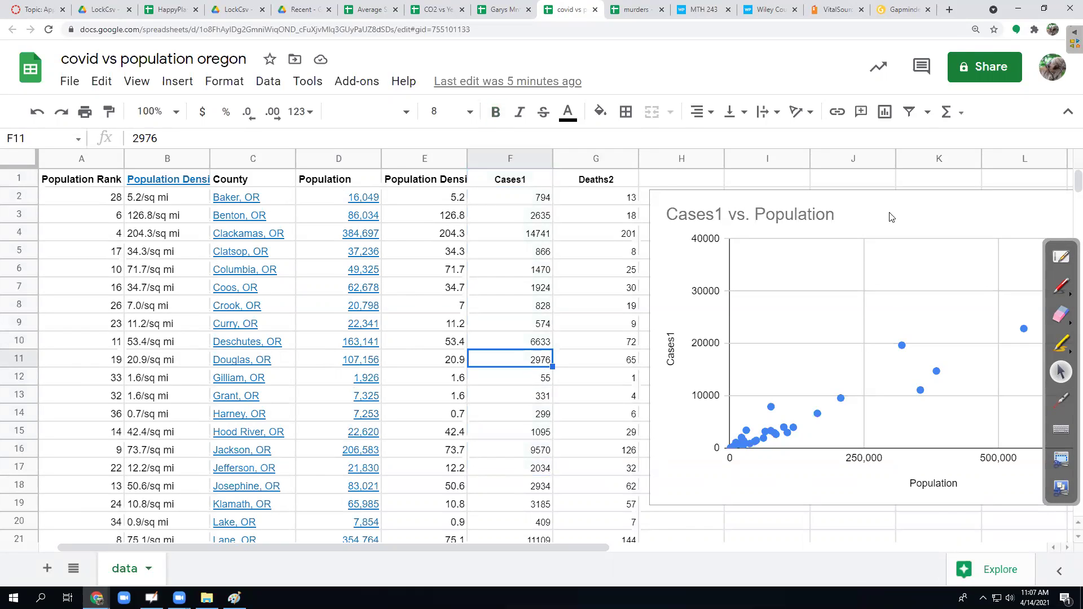
{"action": "left_click_drag", "start_coordinate": [493, 548], "coordinate": [580, 546]}
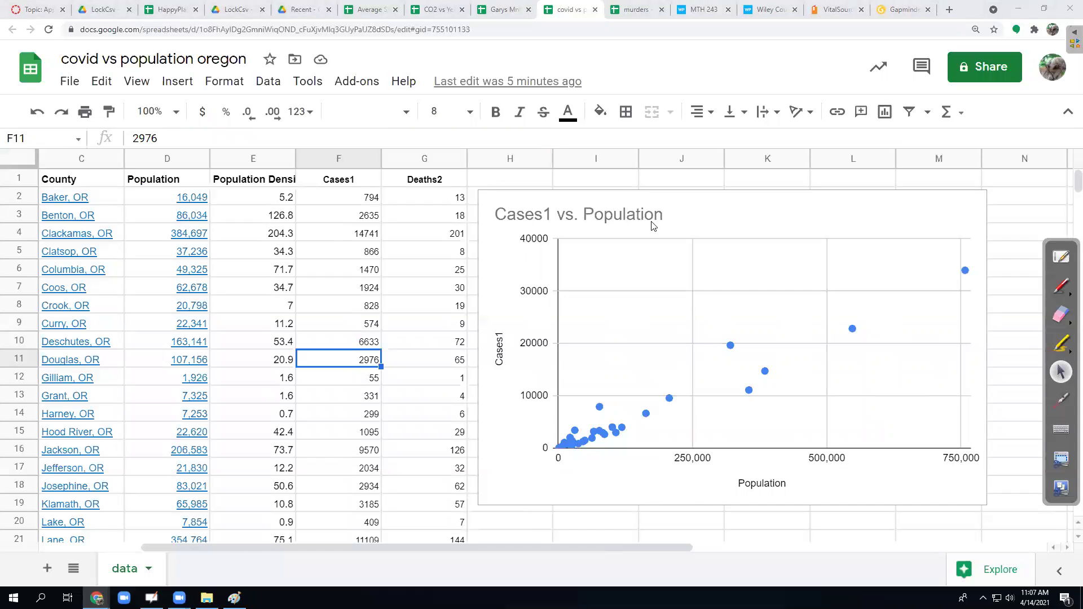
Change the scatter chart's title to "Oregon COVID Cases vs. Population"
{"action": "left_click", "coordinate": [634, 222]}
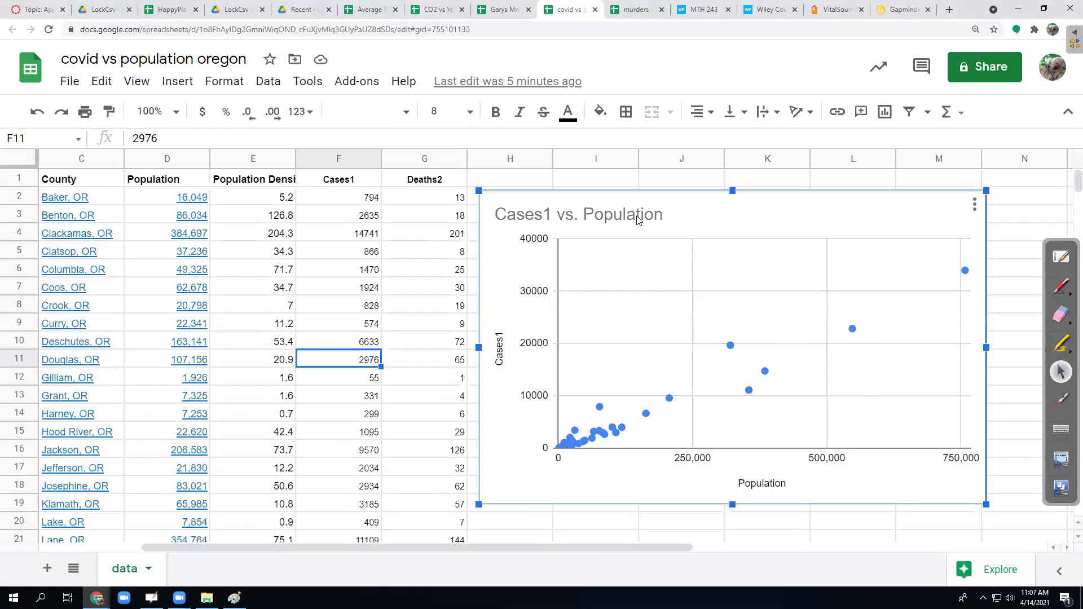
{"action": "double_click", "coordinate": [638, 220]}
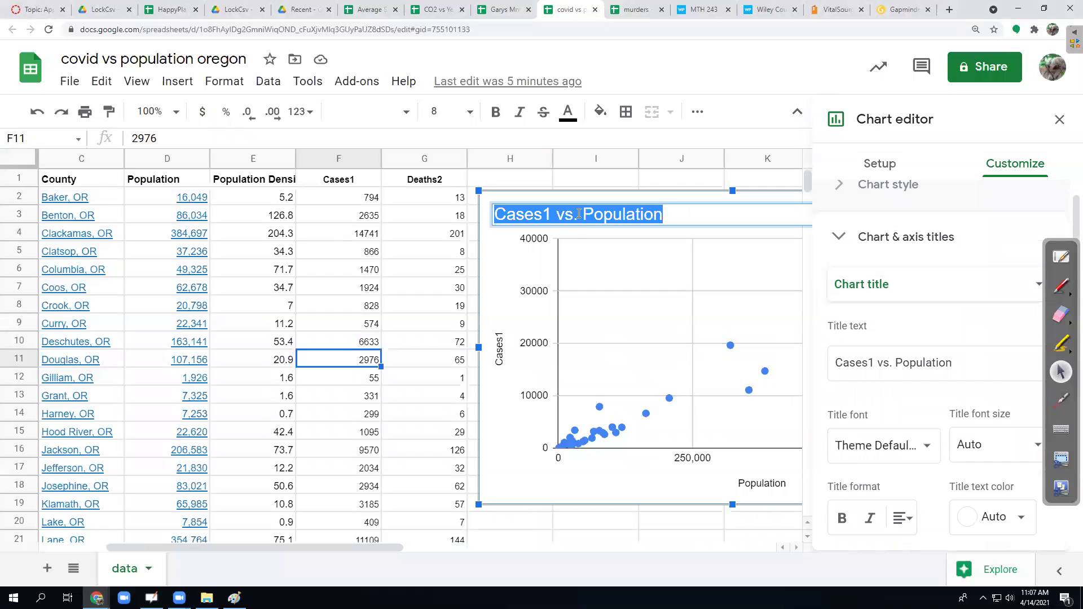
{"action": "left_click", "coordinate": [586, 212]}
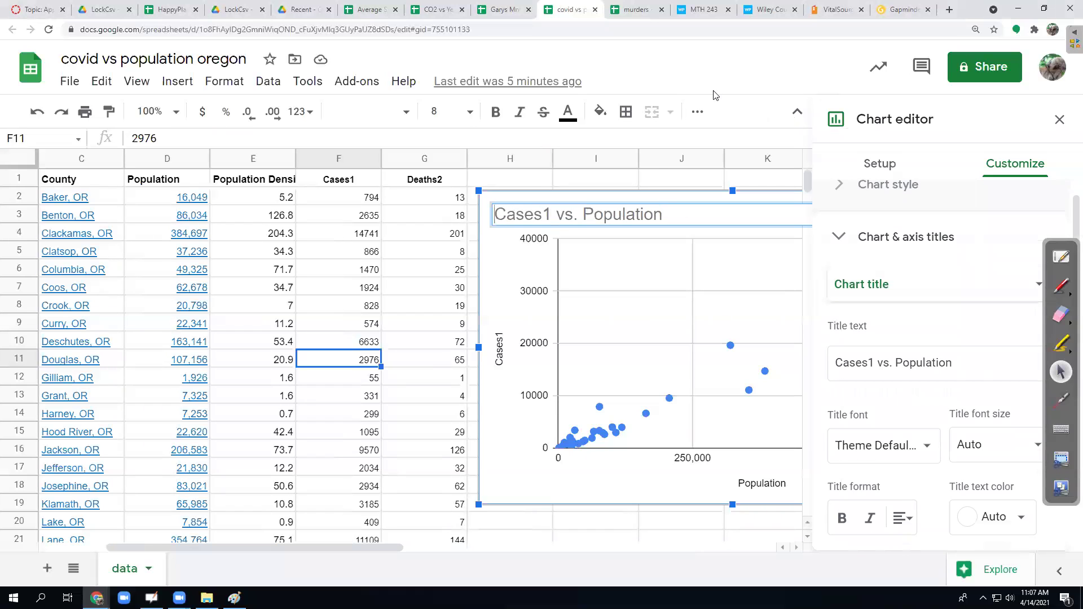
{"action": "type", "text": "Oregon"}
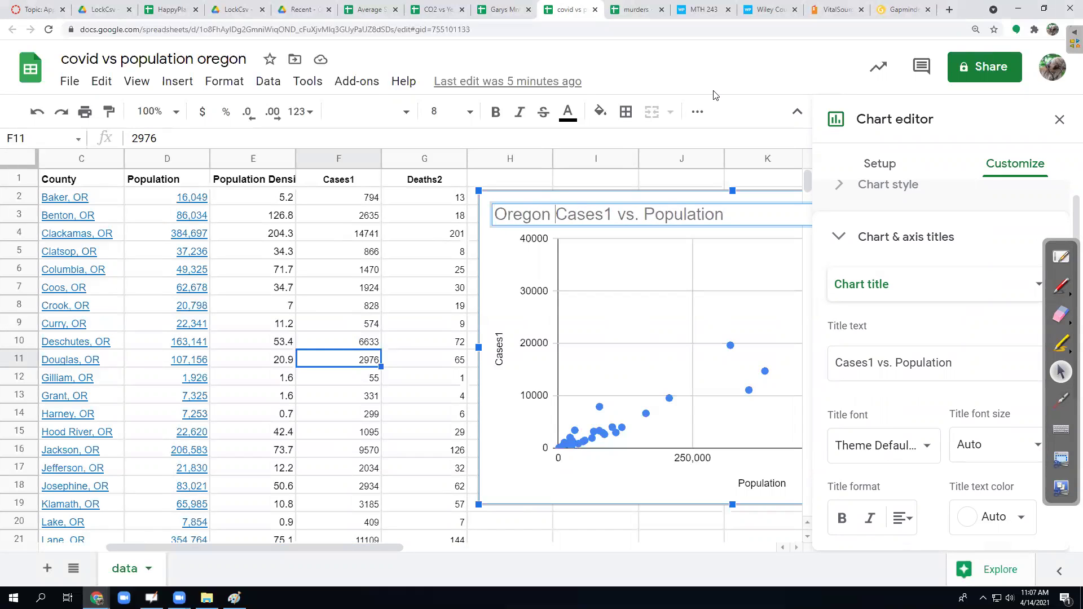
{"action": "type", "text": " COVID"}
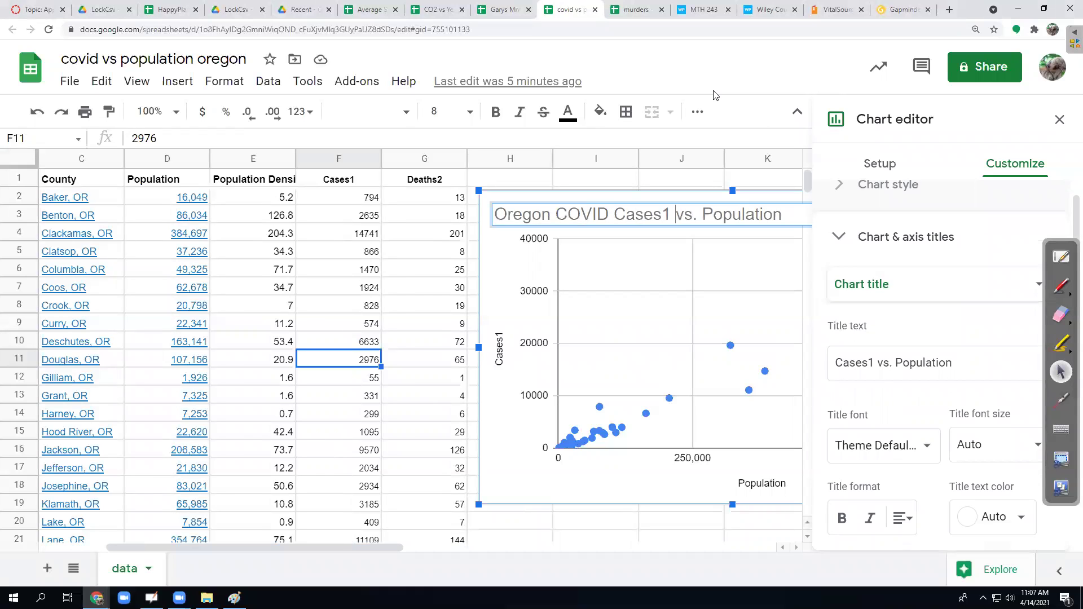
{"action": "key", "text": "BackSpace"}
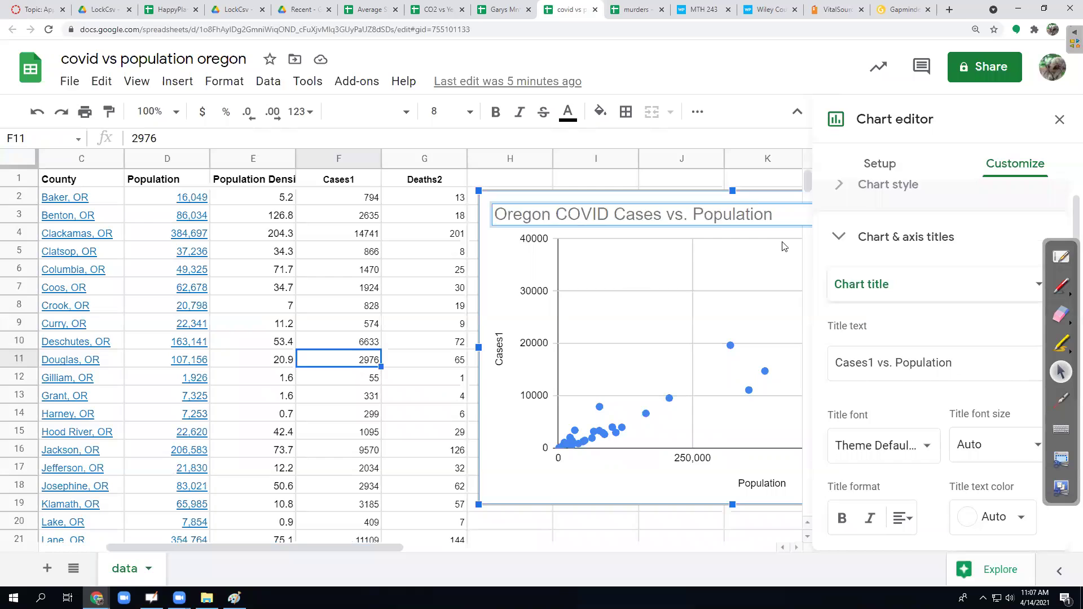
Add the subtitle "by county" to the scatter chart
{"action": "left_click", "coordinate": [871, 285]}
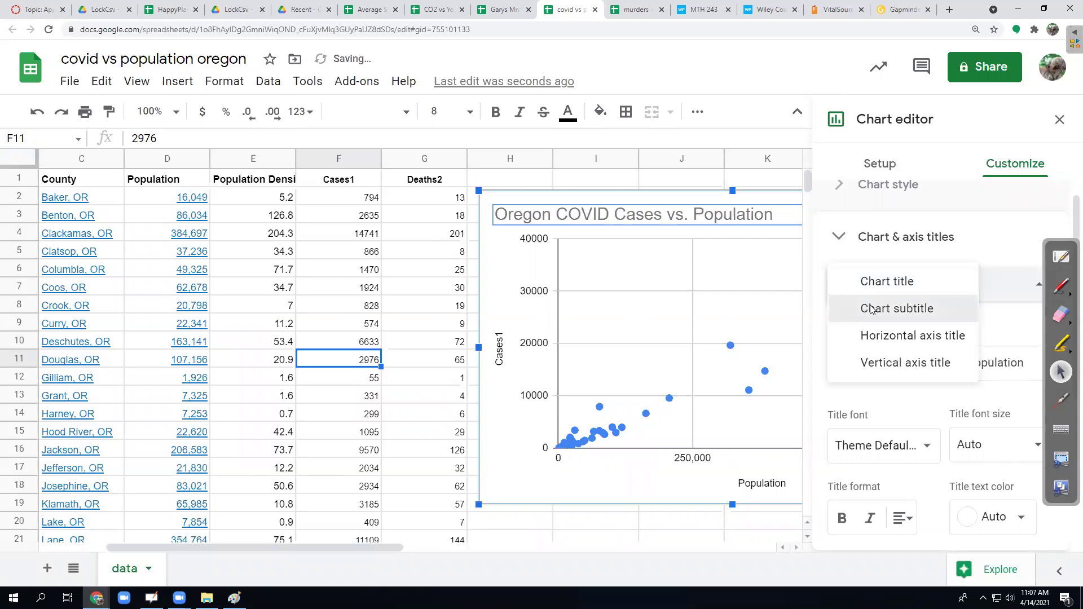
{"action": "left_click", "coordinate": [872, 309]}
{"action": "left_click", "coordinate": [850, 348]}
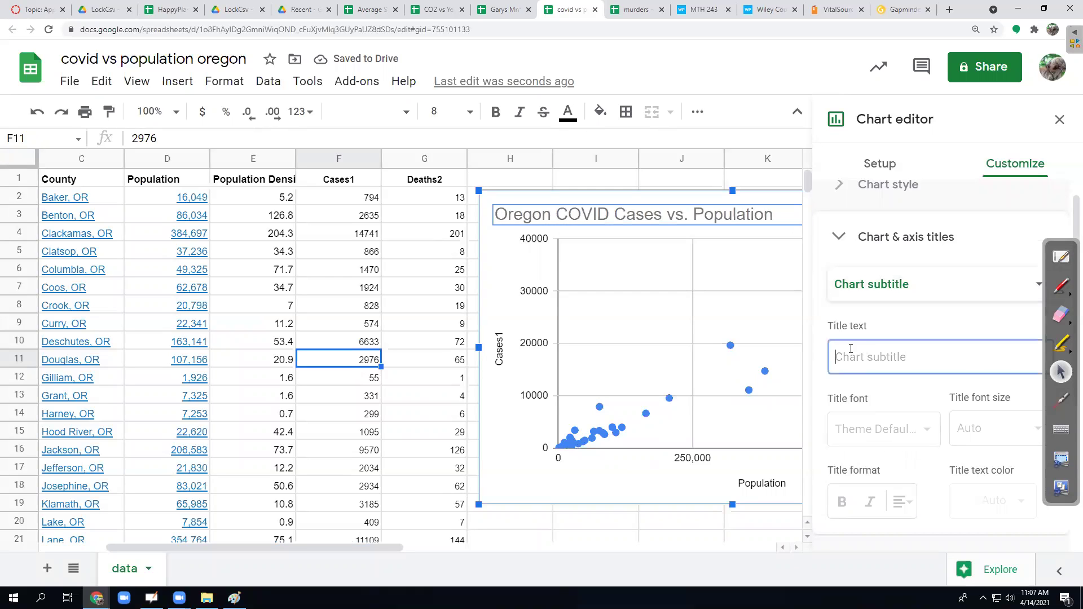
{"action": "type", "text": "by"}
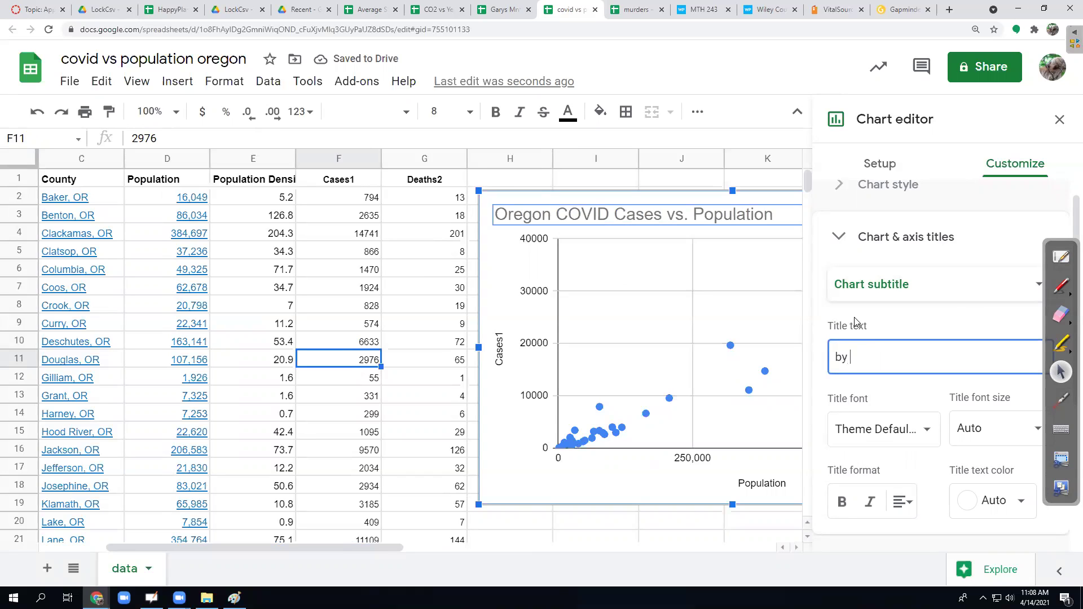
{"action": "type", "text": " county"}
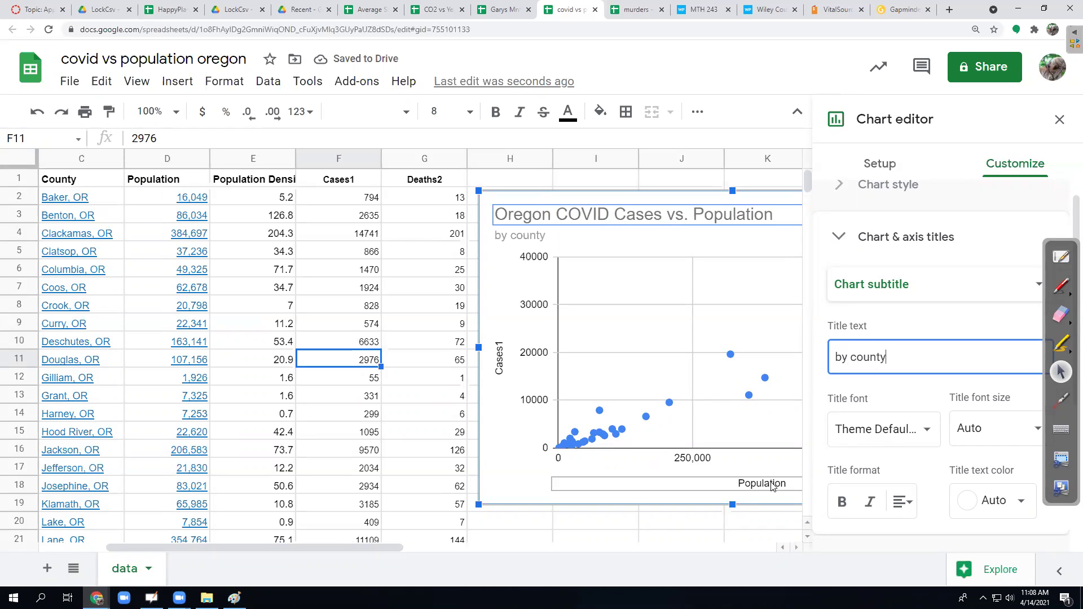
Set the chart's vertical axis title to "Total COVID cases" and close the chart editor
{"action": "left_click", "coordinate": [872, 285]}
{"action": "left_click", "coordinate": [874, 335]}
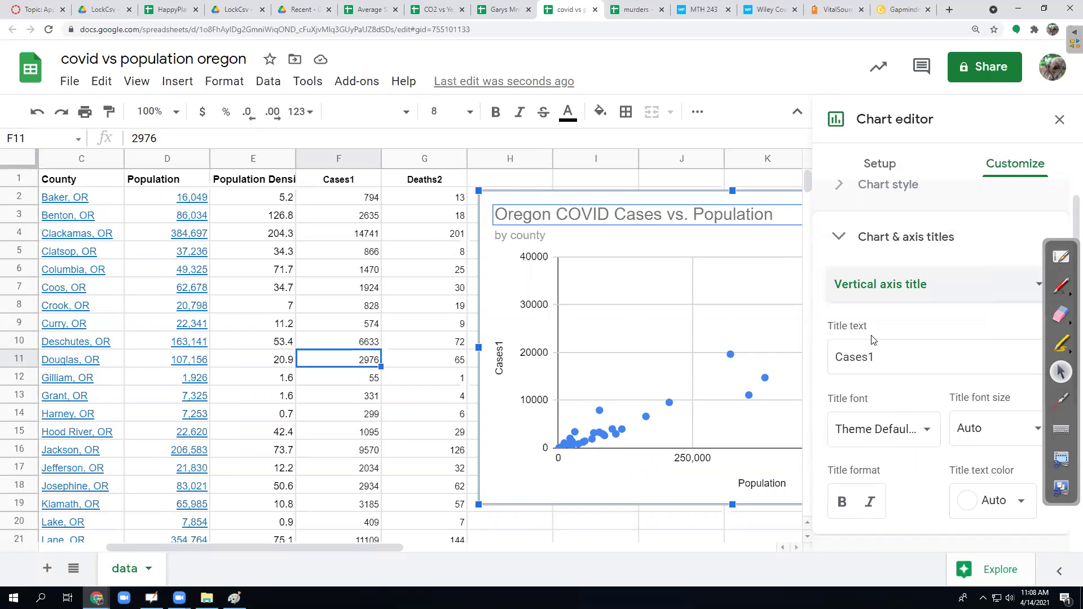
{"action": "left_click", "coordinate": [883, 358]}
{"action": "key", "text": "BackSpace"}
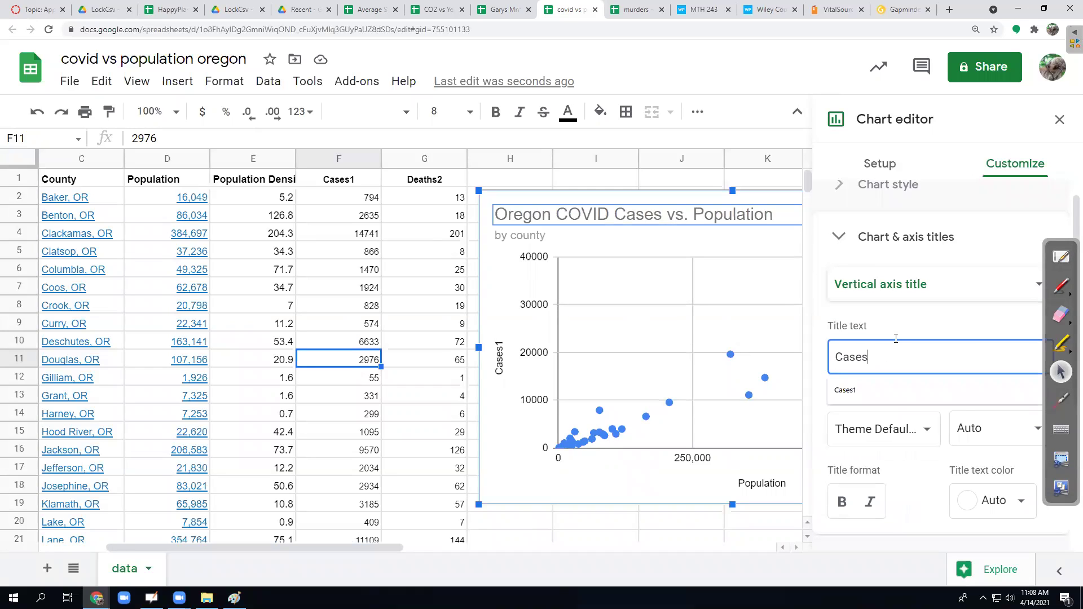
{"action": "key", "text": "Home"}
{"action": "type", "text": "T"}
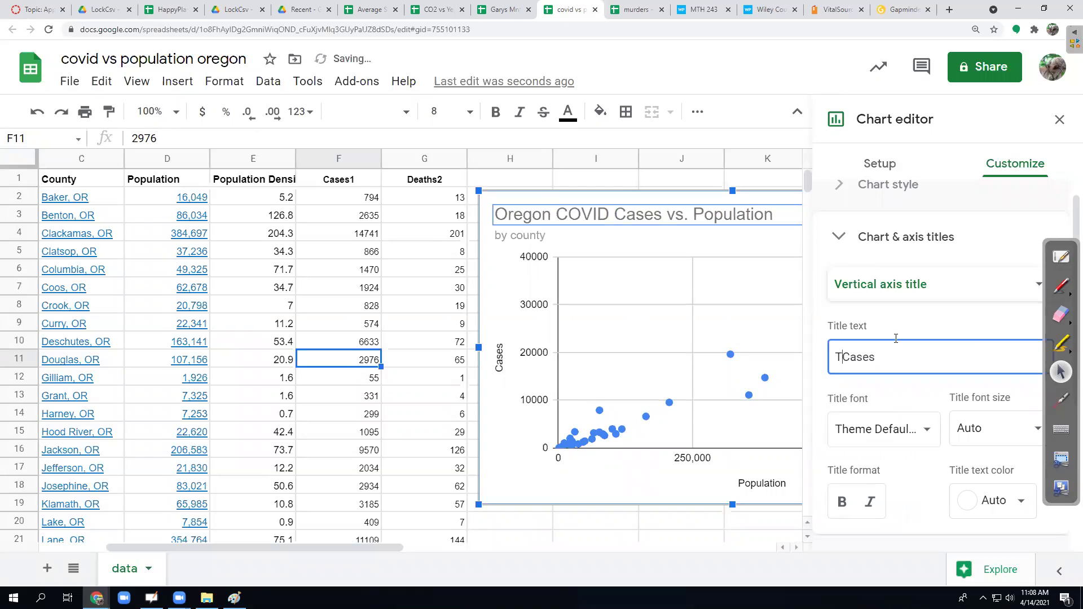
{"action": "key", "text": "End"}
{"action": "type", "text": "ta"}
{"action": "key", "text": "BackSpace"}
{"action": "key", "text": "BackSpace"}
{"action": "key", "text": "BackSpace"}
{"action": "key", "text": "BackSpace"}
{"action": "key", "text": "BackSpace"}
{"action": "key", "text": "BackSpace"}
{"action": "key", "text": "BackSpace"}
{"action": "key", "text": "BackSpace"}
{"action": "type", "text": "otal"}
{"action": "key", "text": "BackSpace"}
{"action": "key", "text": "BackSpace"}
{"action": "key", "text": "BackSpace"}
{"action": "key", "text": "BackSpace"}
{"action": "type", "text": "Total COVID"}
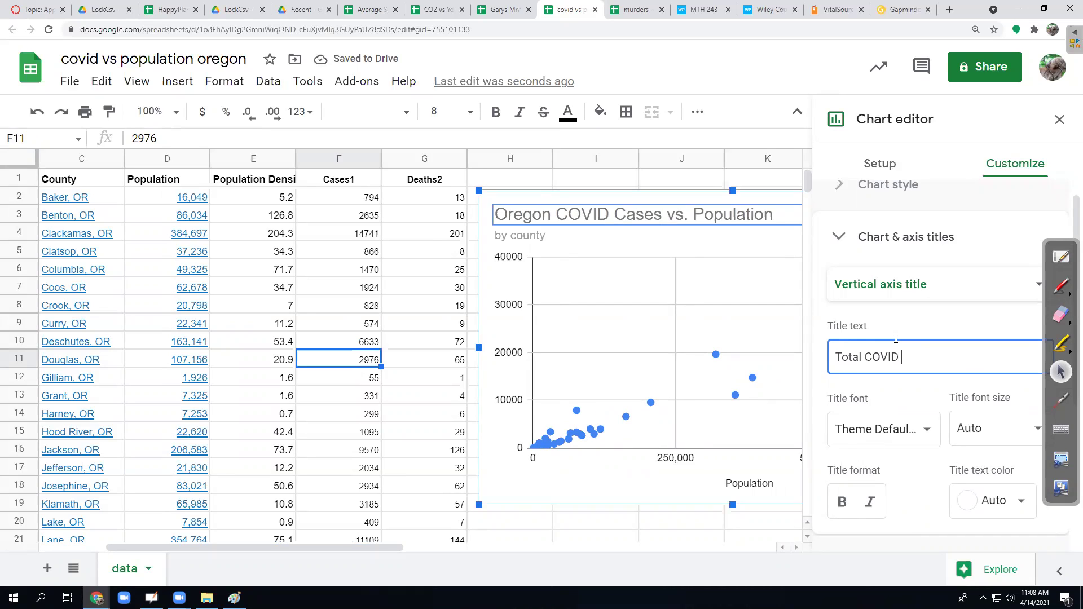
{"action": "type", "text": " cases"}
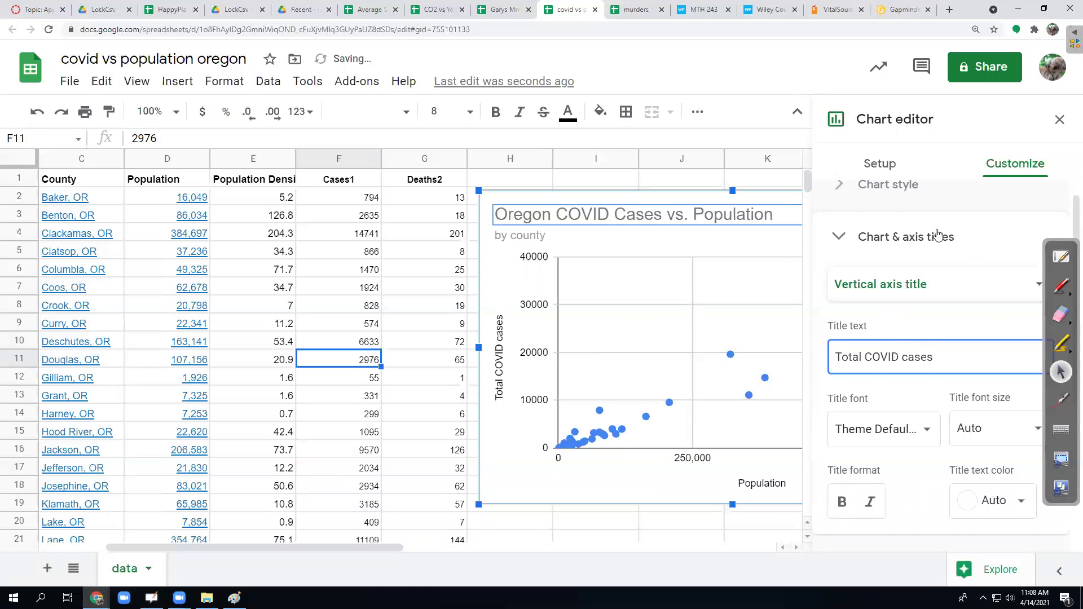
{"action": "left_click", "coordinate": [842, 239]}
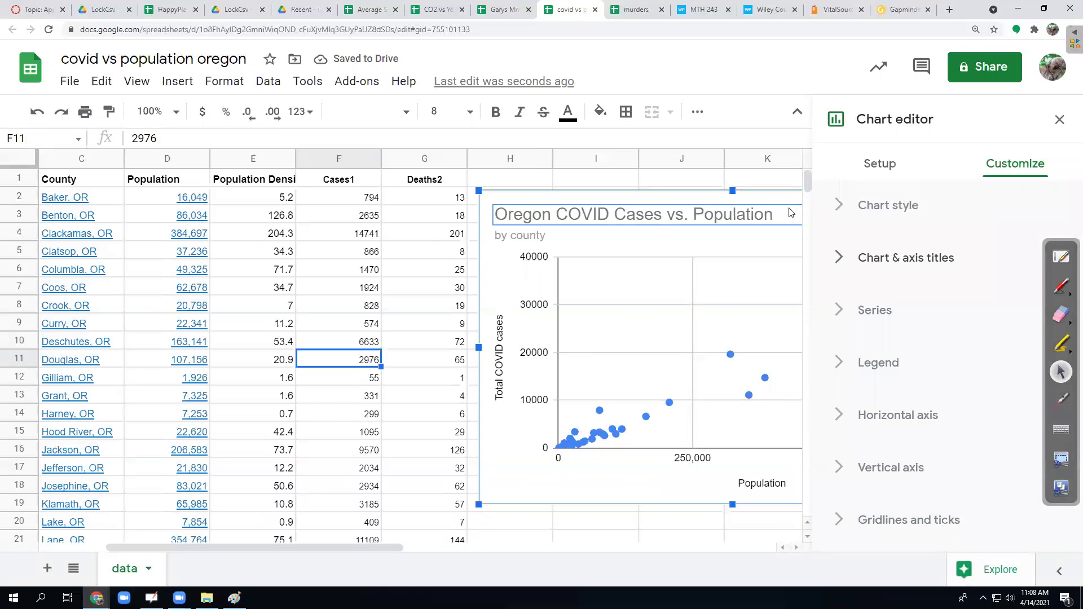
{"action": "left_click", "coordinate": [1057, 121]}
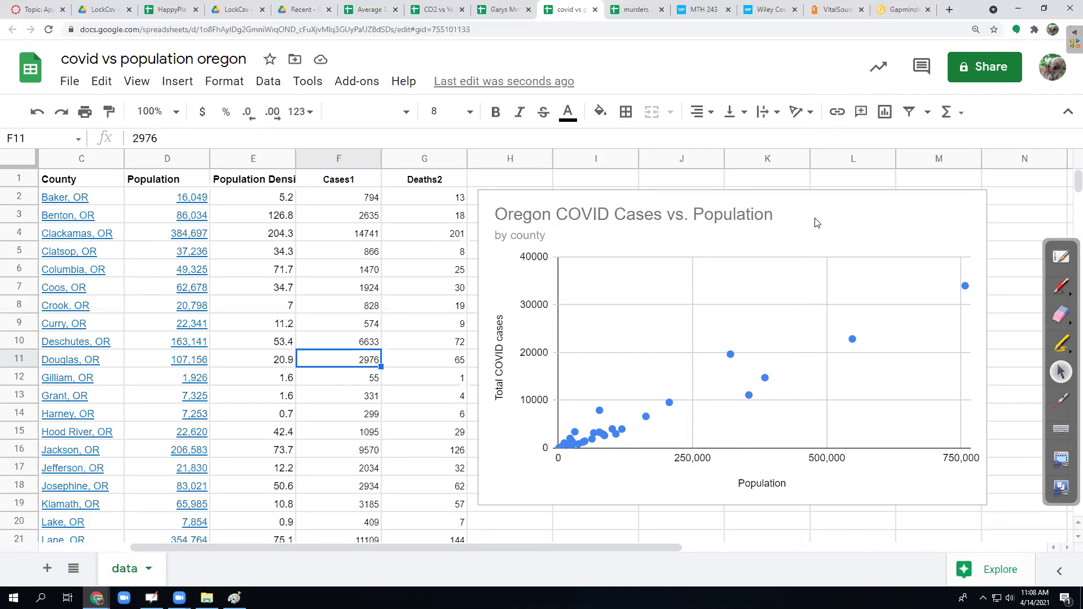
Add a linear trendline labelled with its equation to the chart's series, and move the chart down clear of the first three rows
{"action": "left_click", "coordinate": [979, 206]}
{"action": "left_click", "coordinate": [975, 208]}
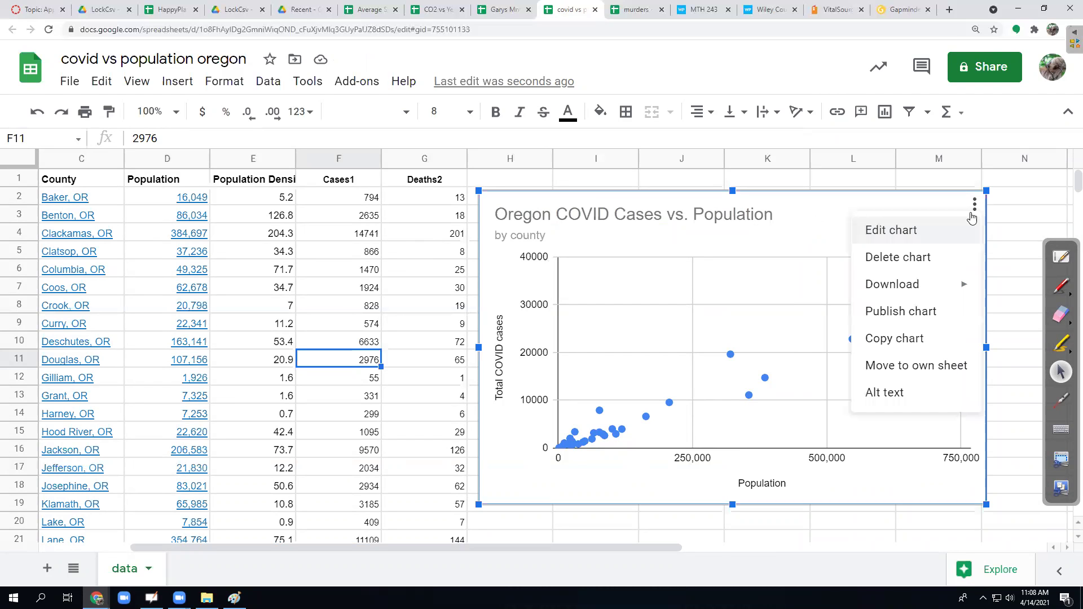
{"action": "left_click", "coordinate": [916, 236]}
{"action": "left_click", "coordinate": [1015, 166]}
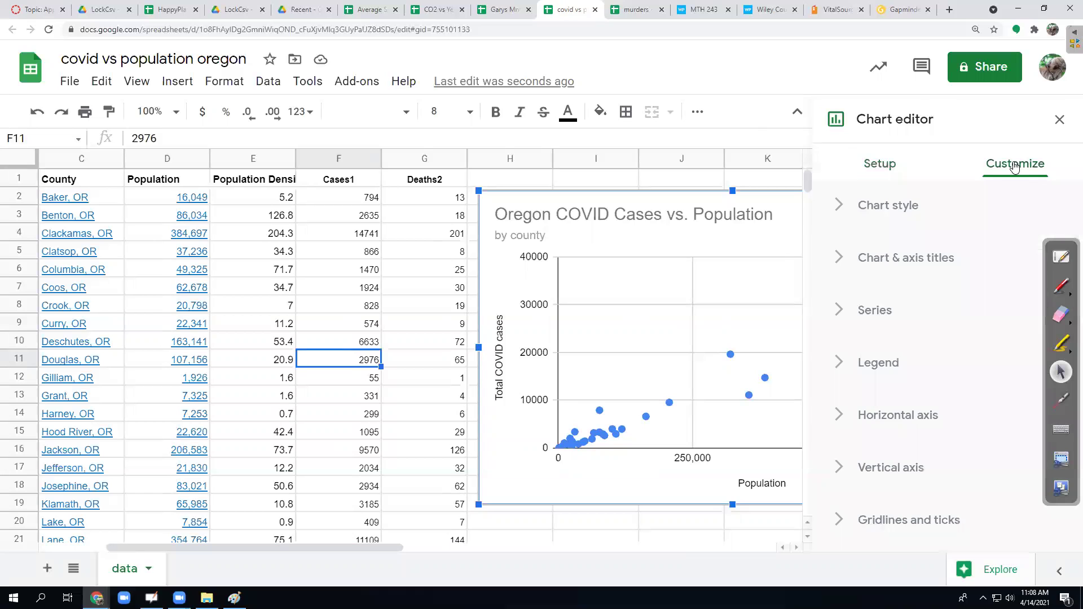
{"action": "left_click", "coordinate": [882, 311]}
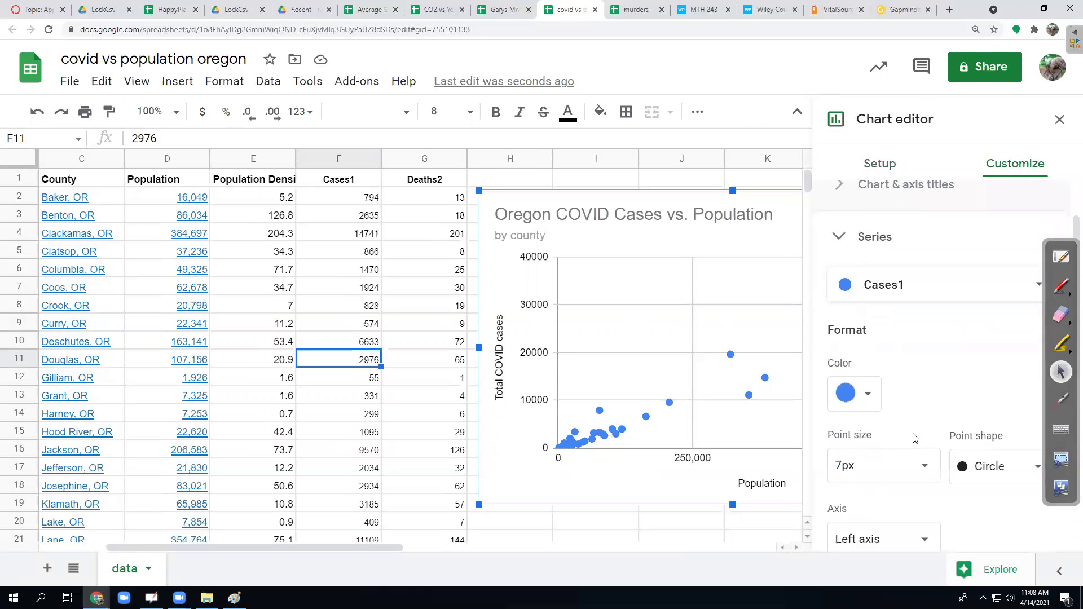
{"action": "scroll", "coordinate": [915, 439], "scroll_direction": "down", "scroll_amount": 4}
{"action": "left_click", "coordinate": [836, 496]}
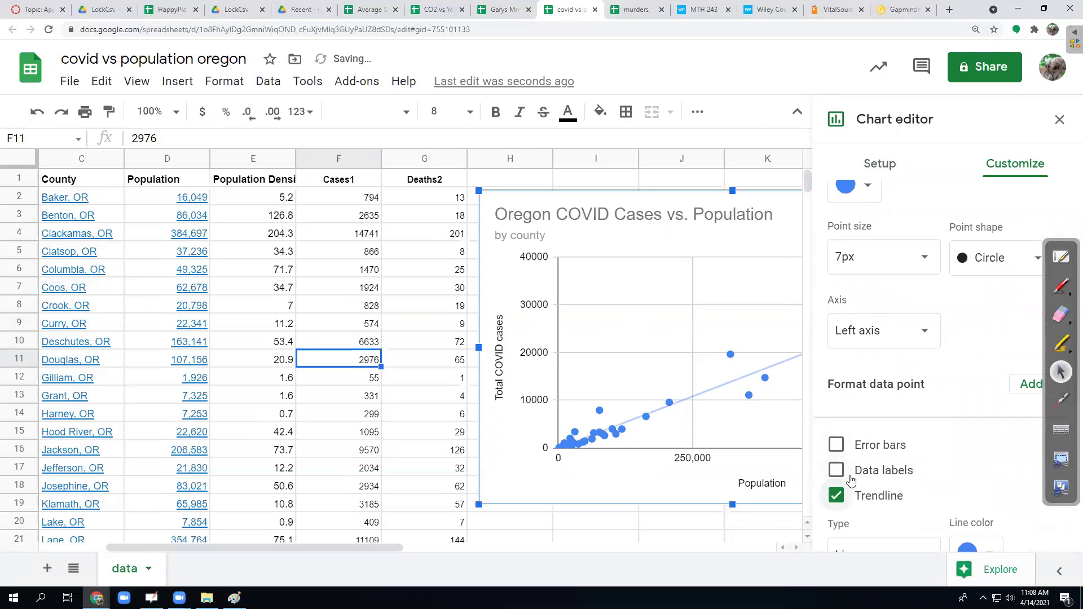
{"action": "scroll", "coordinate": [852, 477], "scroll_direction": "down", "scroll_amount": 6}
{"action": "left_click", "coordinate": [858, 364]}
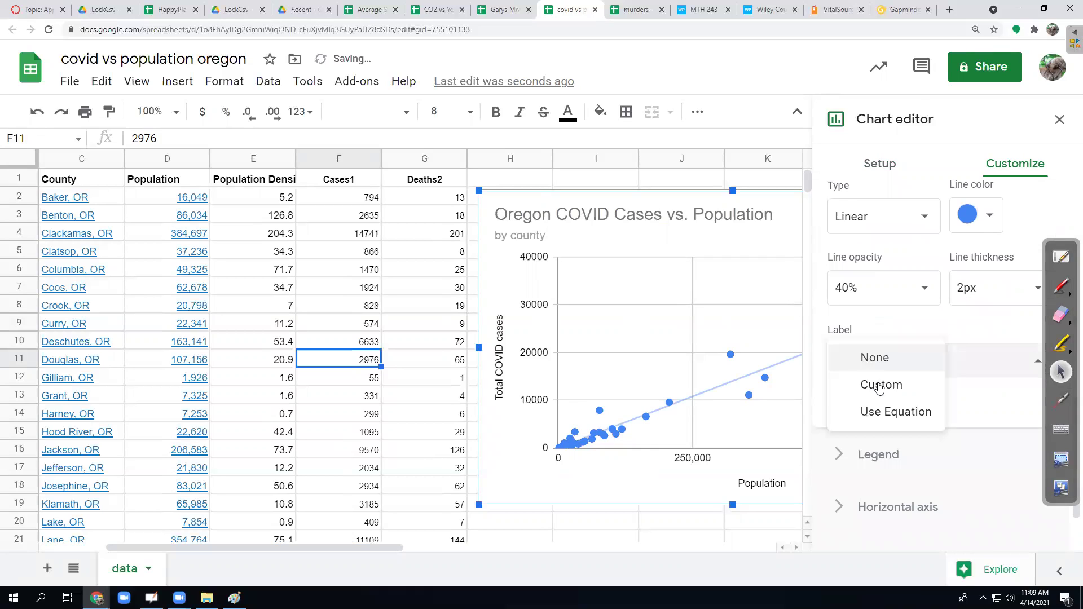
{"action": "left_click", "coordinate": [881, 412]}
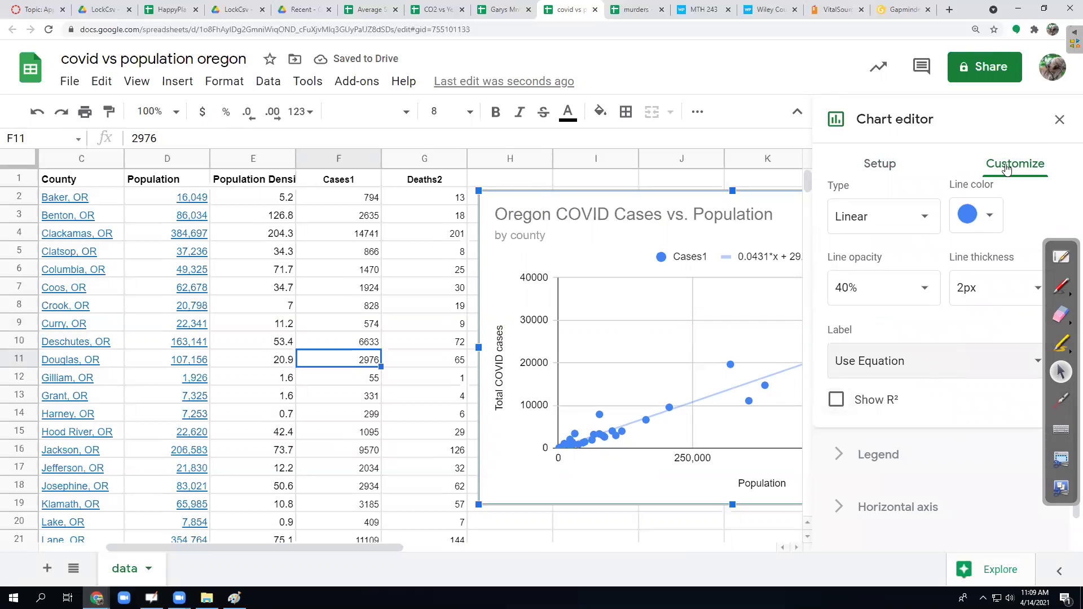
{"action": "left_click", "coordinate": [1061, 119]}
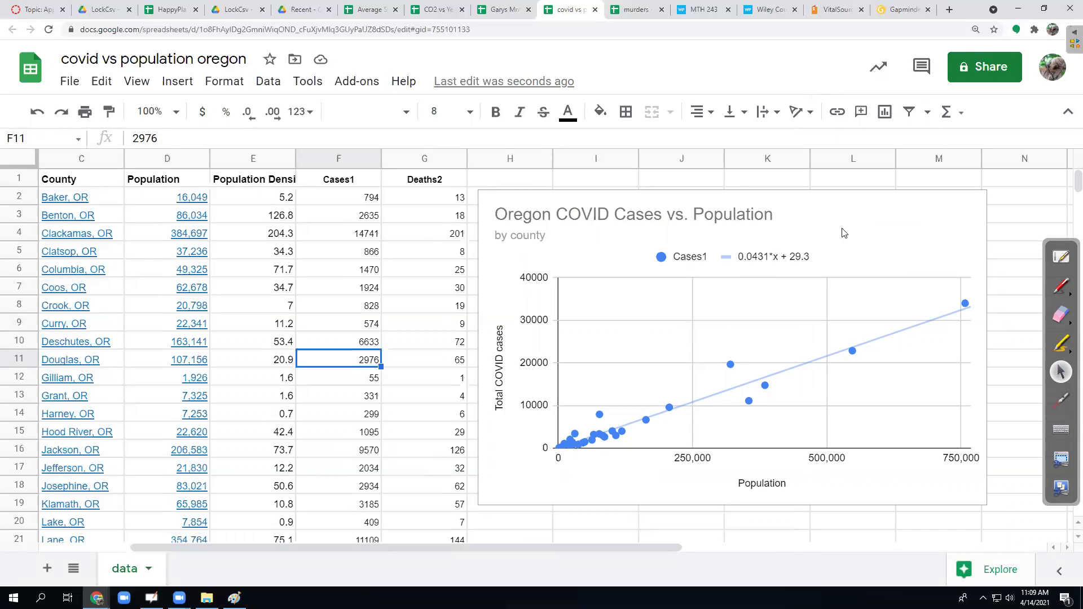
{"action": "left_click", "coordinate": [860, 207]}
{"action": "left_click_drag", "start_coordinate": [895, 206], "coordinate": [933, 255]}
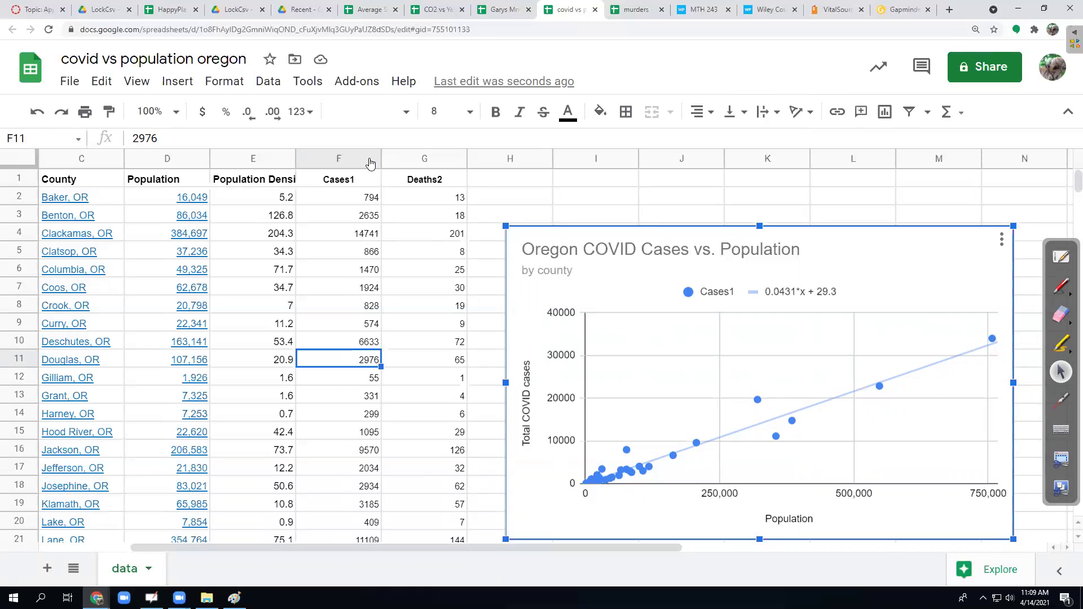
Add the date to the Cases1 column heading in F1 so it reads "Cases1 (2021-04-11)"
{"action": "double_click", "coordinate": [359, 184]}
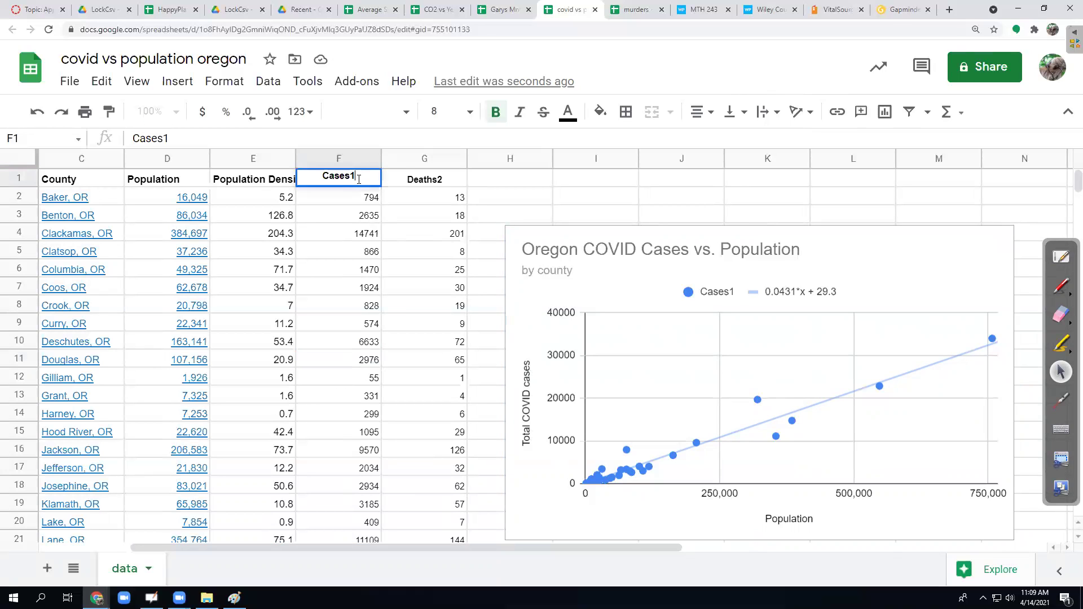
{"action": "type", "text": "()"}
{"action": "type", "text": "2021"}
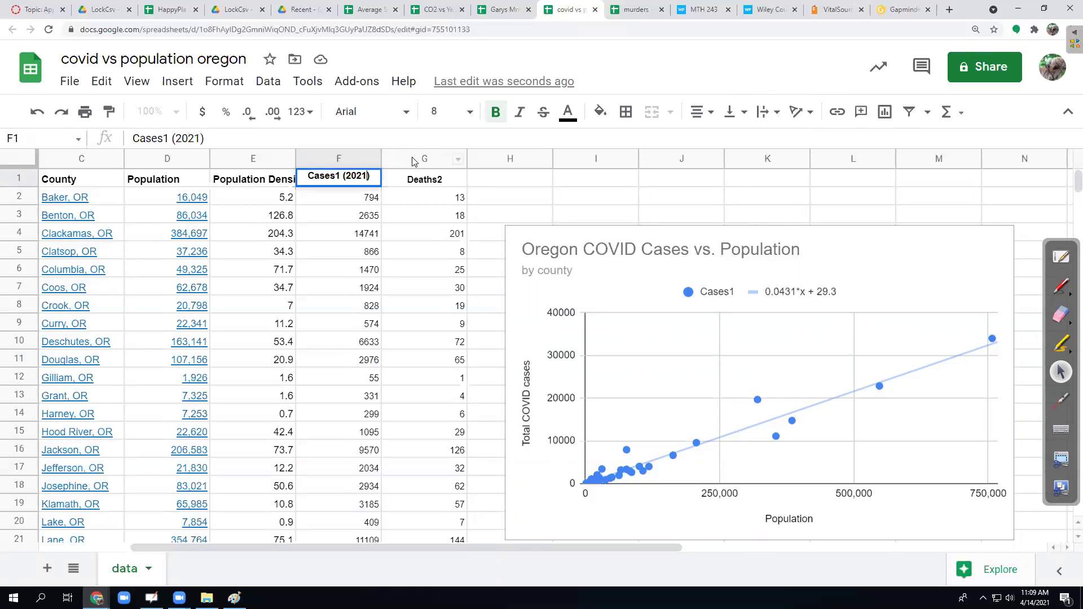
{"action": "type", "text": "-04"}
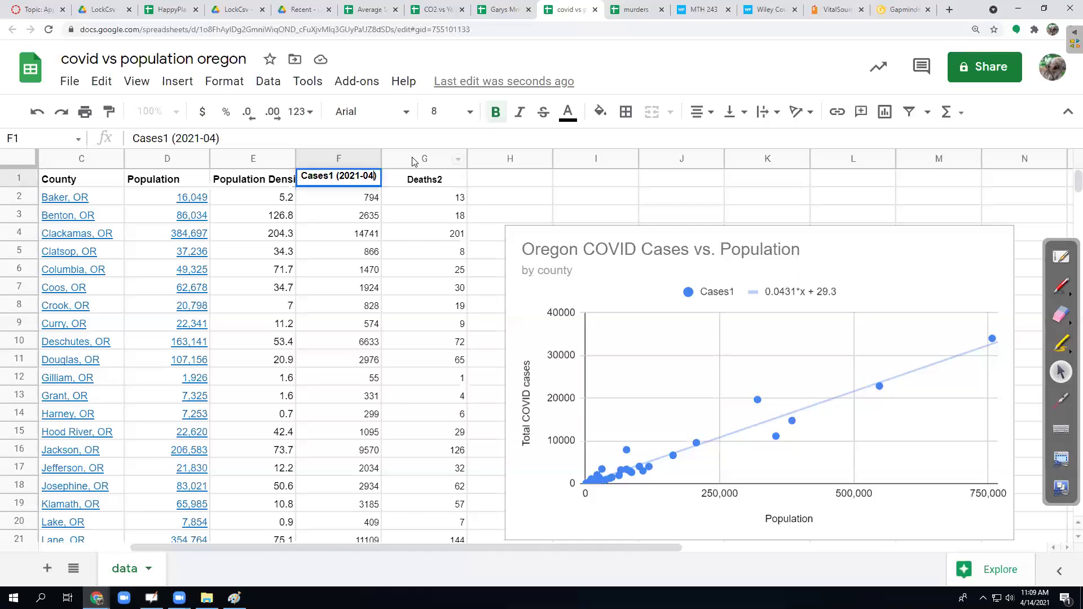
{"action": "type", "text": "-11"}
{"action": "key", "text": "Return"}
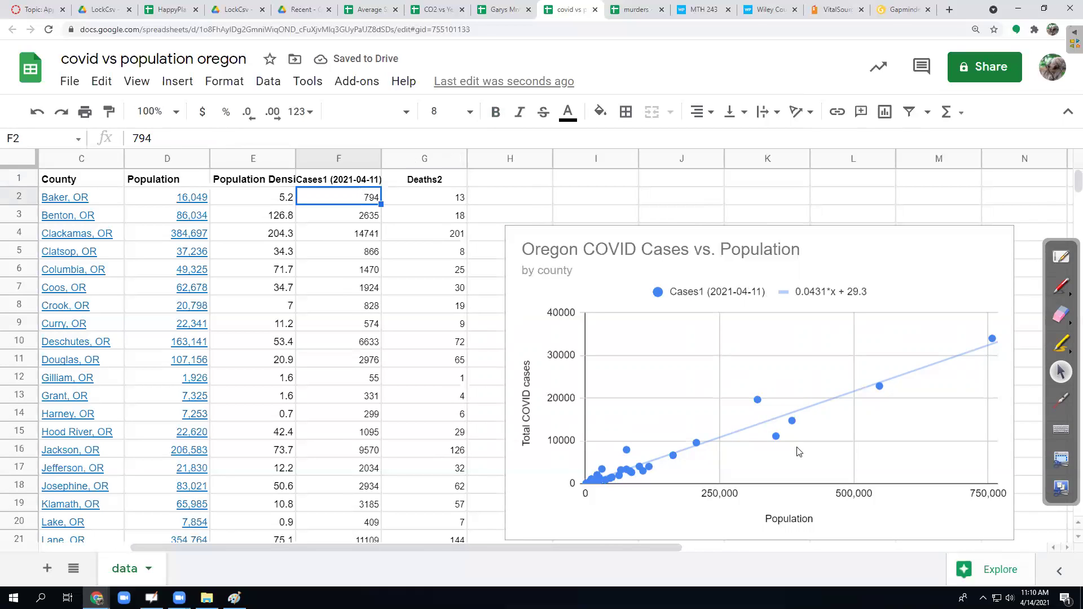
Enter the labels r, m and b in cells I1, J1 and K1 above the chart
{"action": "left_click", "coordinate": [592, 184]}
{"action": "type", "text": "r"}
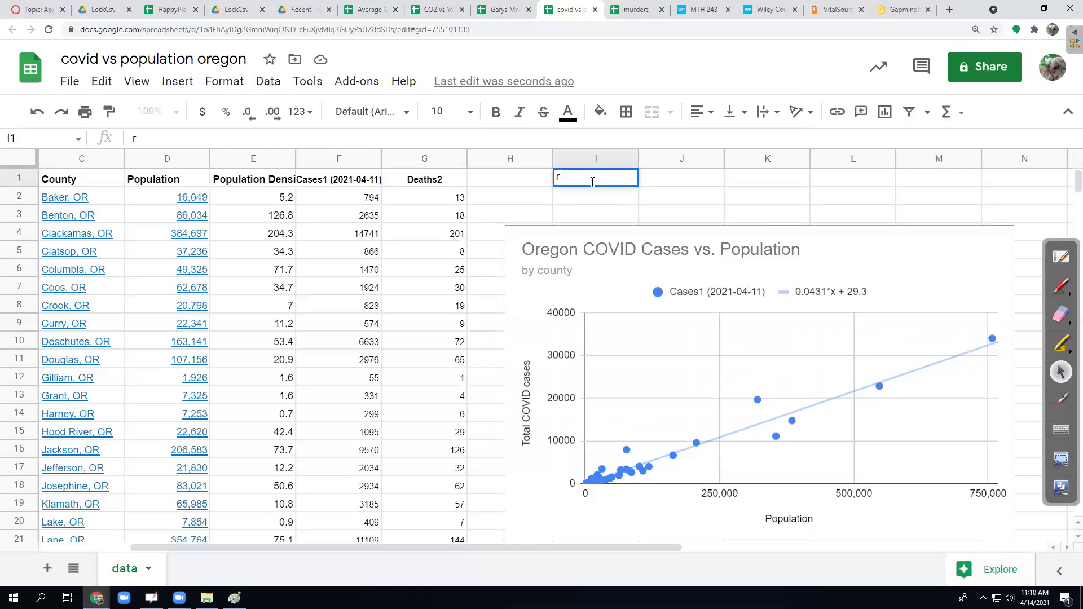
{"action": "key", "text": "Tab"}
{"action": "type", "text": "m"}
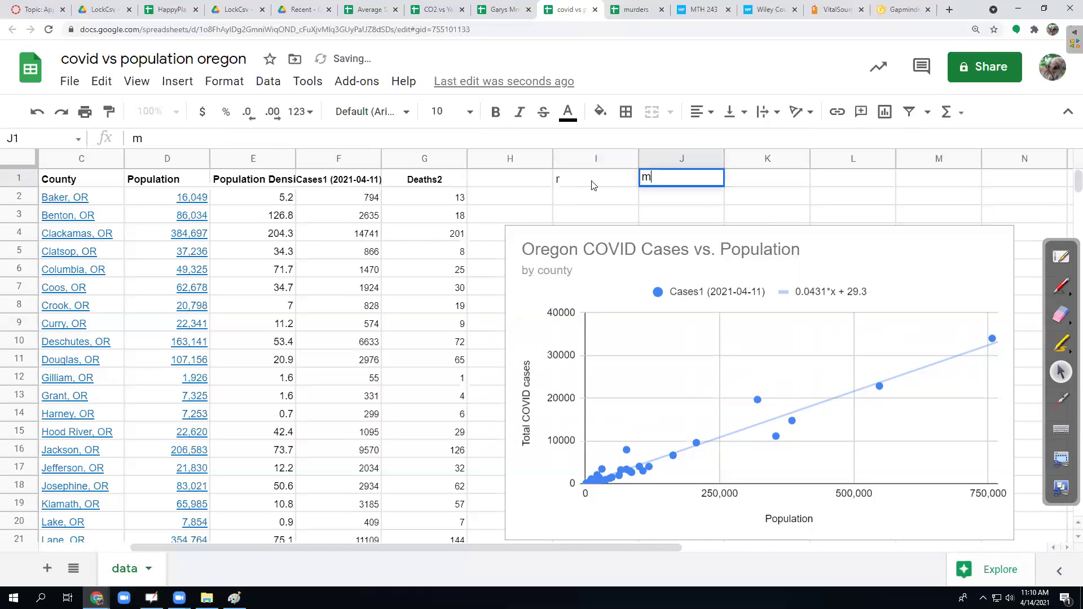
{"action": "key", "text": "Tab"}
{"action": "type", "text": "b"}
{"action": "key", "text": "Return"}
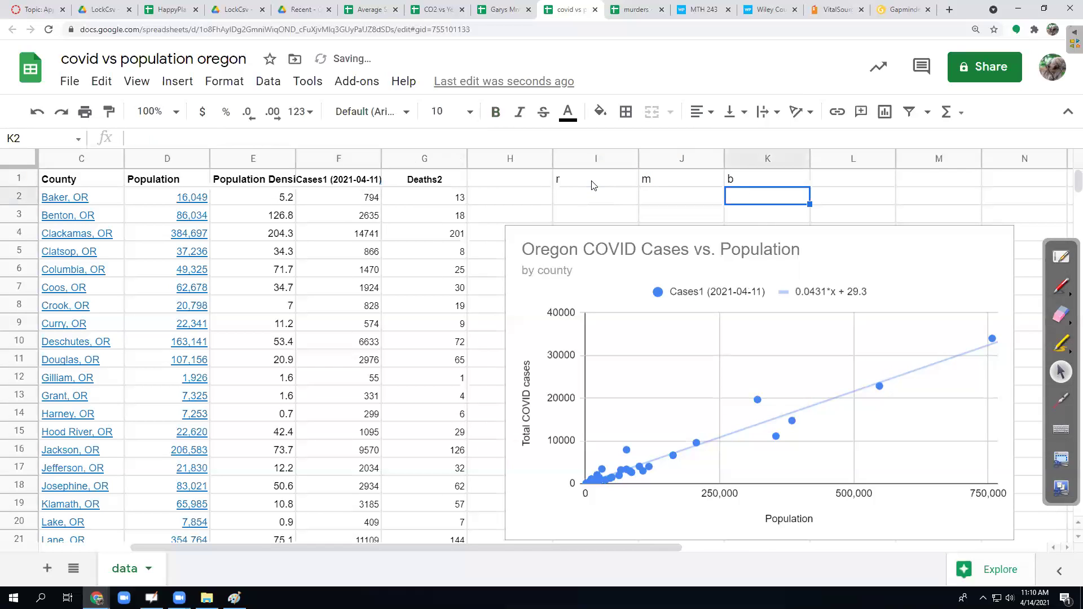
{"action": "key", "text": "Left"}
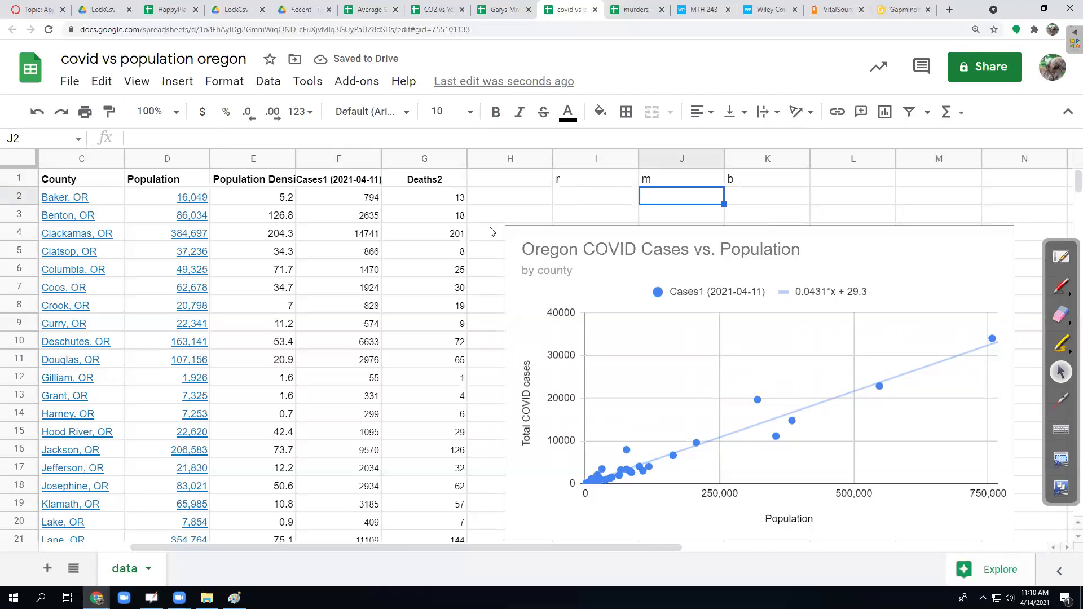
{"action": "left_click", "coordinate": [161, 159]}
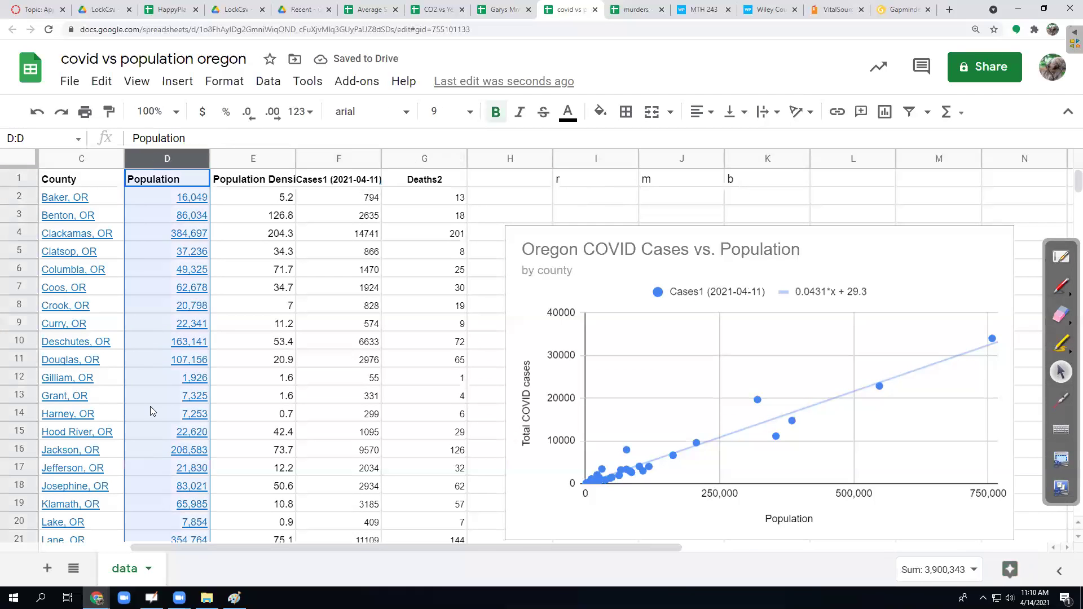
{"action": "left_click", "coordinate": [341, 158]}
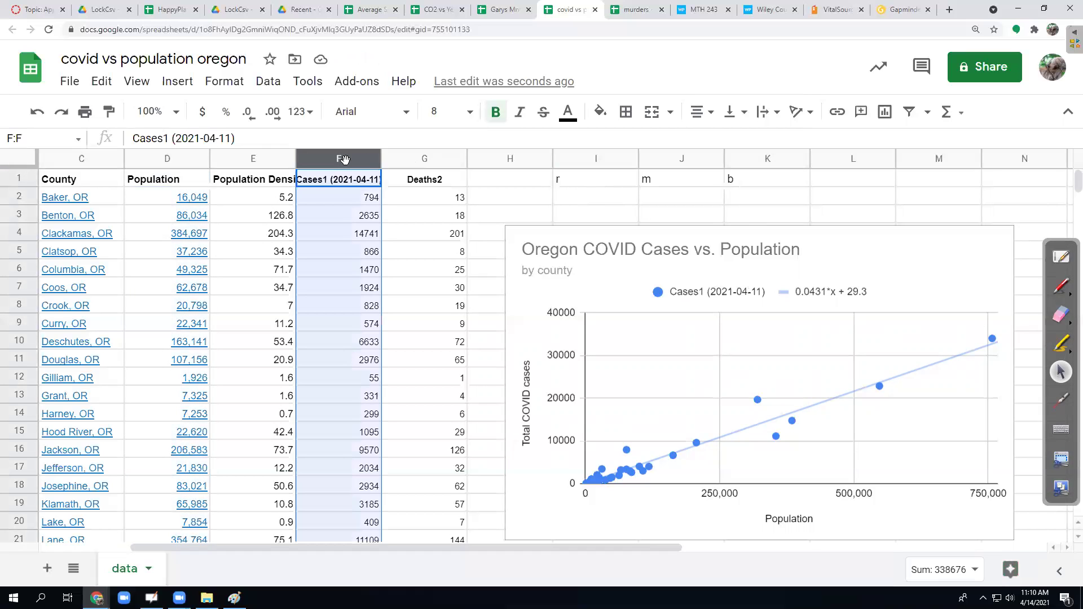
{"action": "left_click", "coordinate": [688, 193]}
{"action": "left_click", "coordinate": [750, 195]}
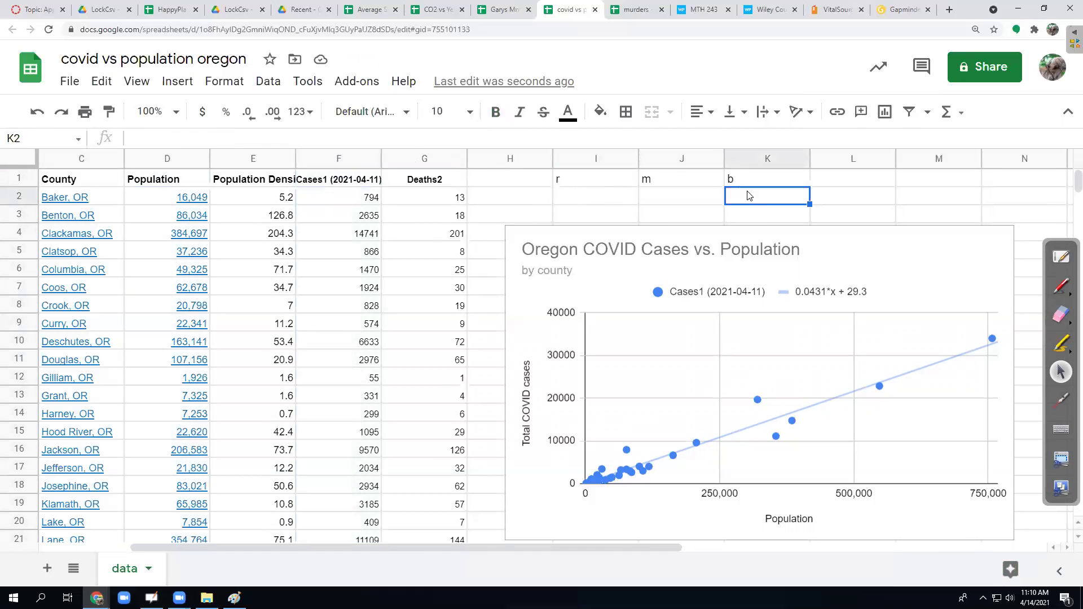
Calculate the correlation coefficient in I2 with =CORREL(F2:F37,D2:D37), using the cases and population columns
{"action": "left_click", "coordinate": [610, 200]}
{"action": "type", "text": "="}
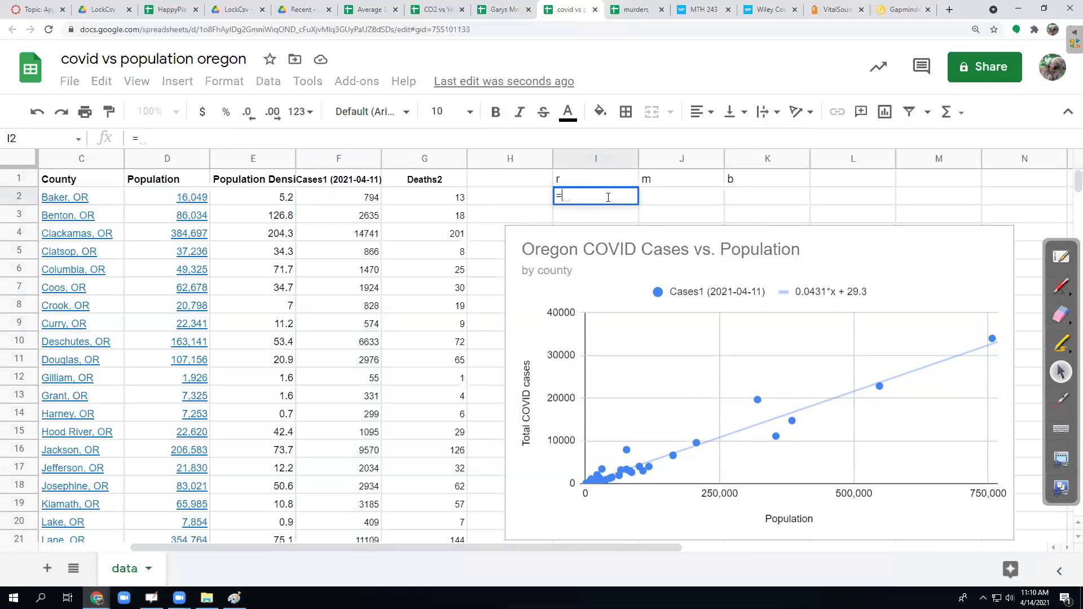
{"action": "type", "text": "corr"}
{"action": "key", "text": "Tab"}
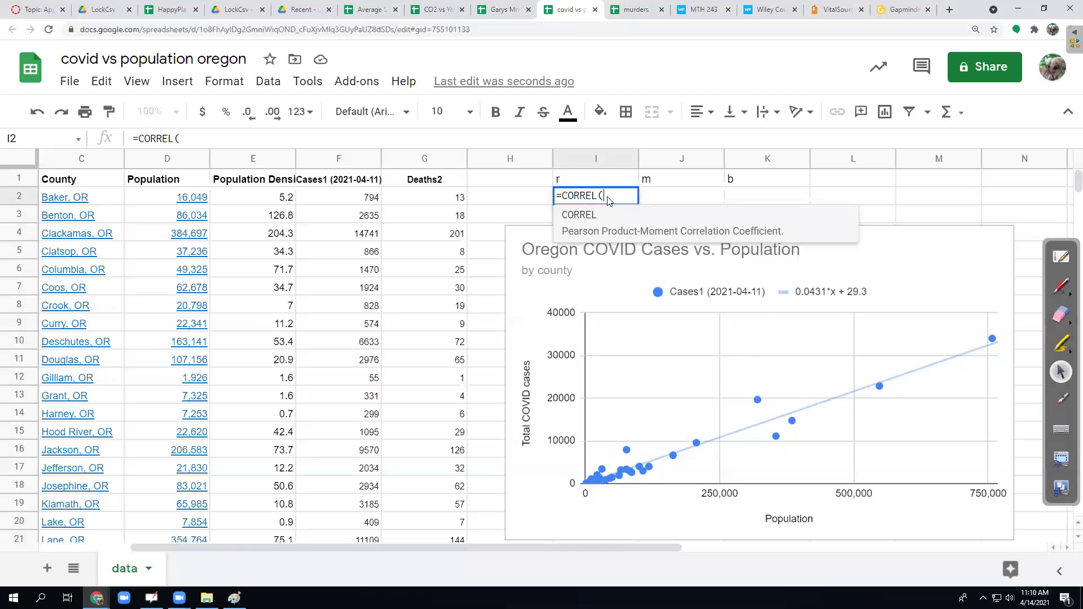
{"action": "left_click", "coordinate": [364, 198]}
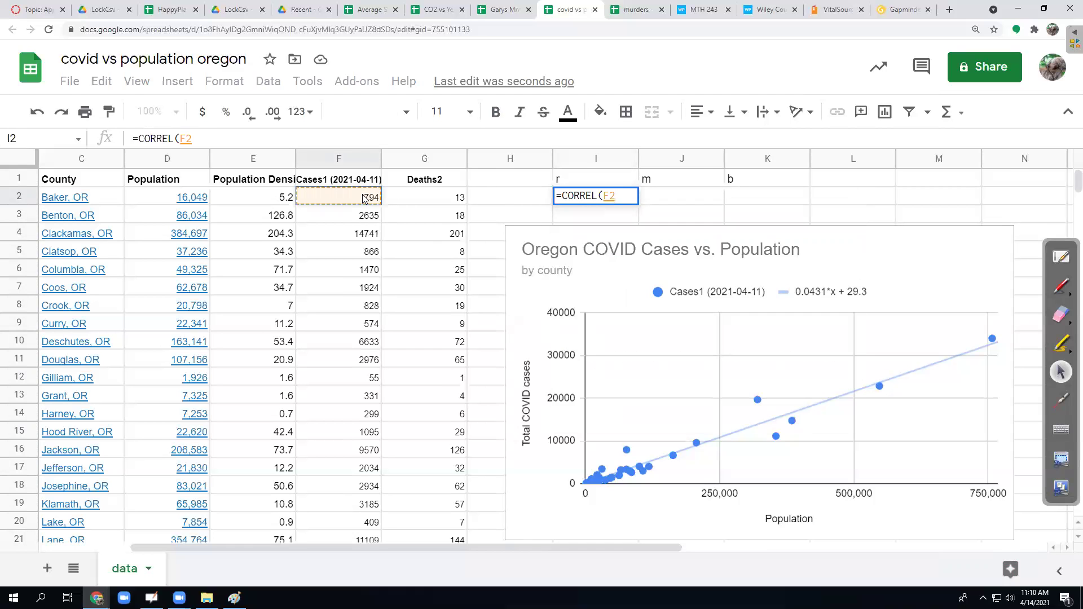
{"action": "key", "text": "ctrl+shift+Down"}
{"action": "key", "text": "shift+Up"}
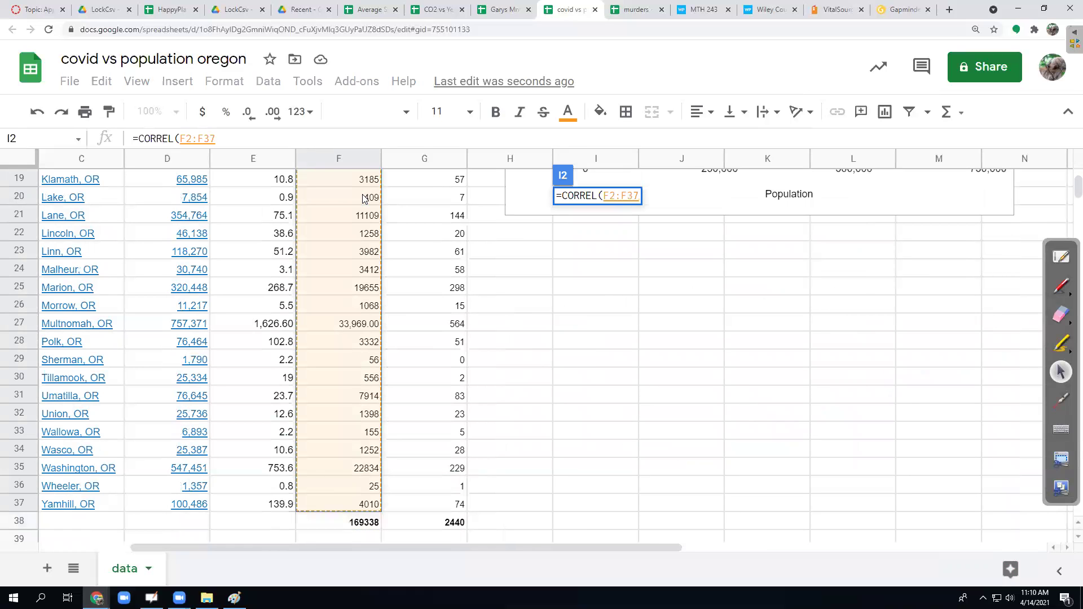
{"action": "type", "text": ","}
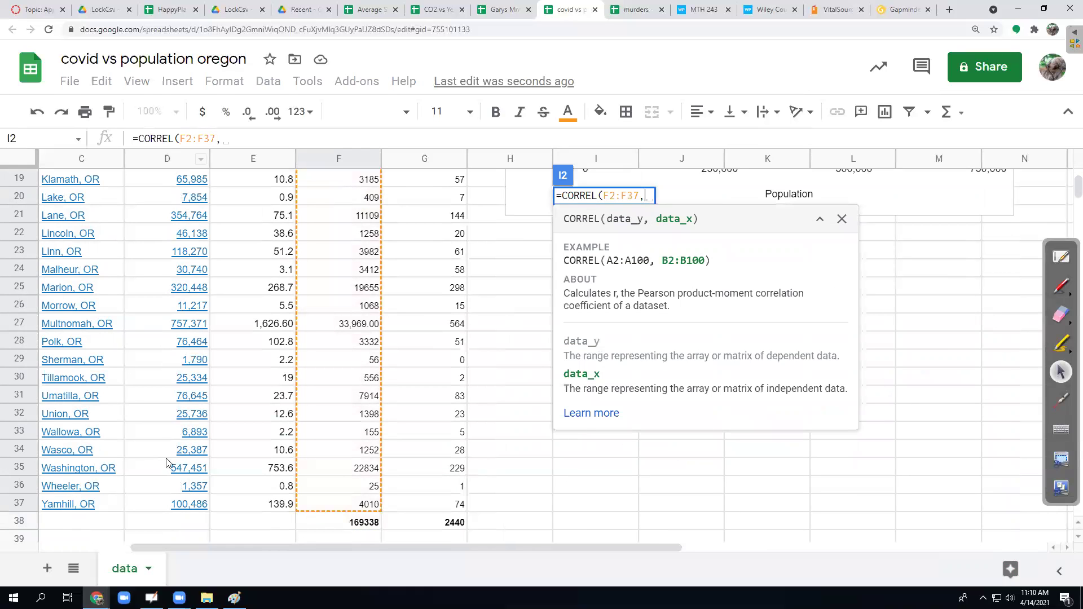
{"action": "left_click_drag", "start_coordinate": [189, 332], "coordinate": [212, 202]}
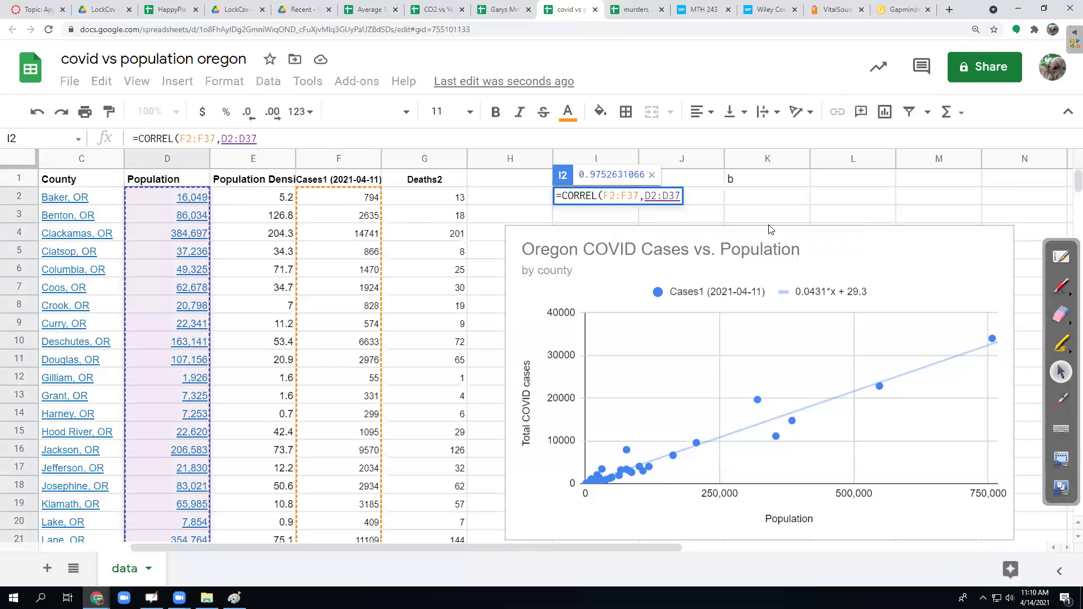
{"action": "type", "text": ")"}
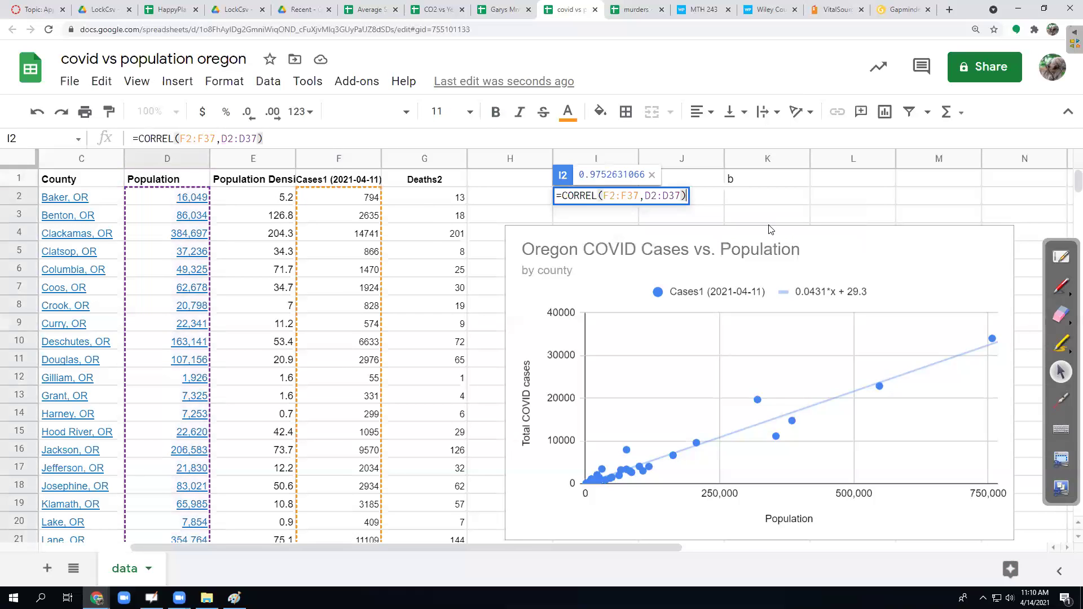
{"action": "key", "text": "Return"}
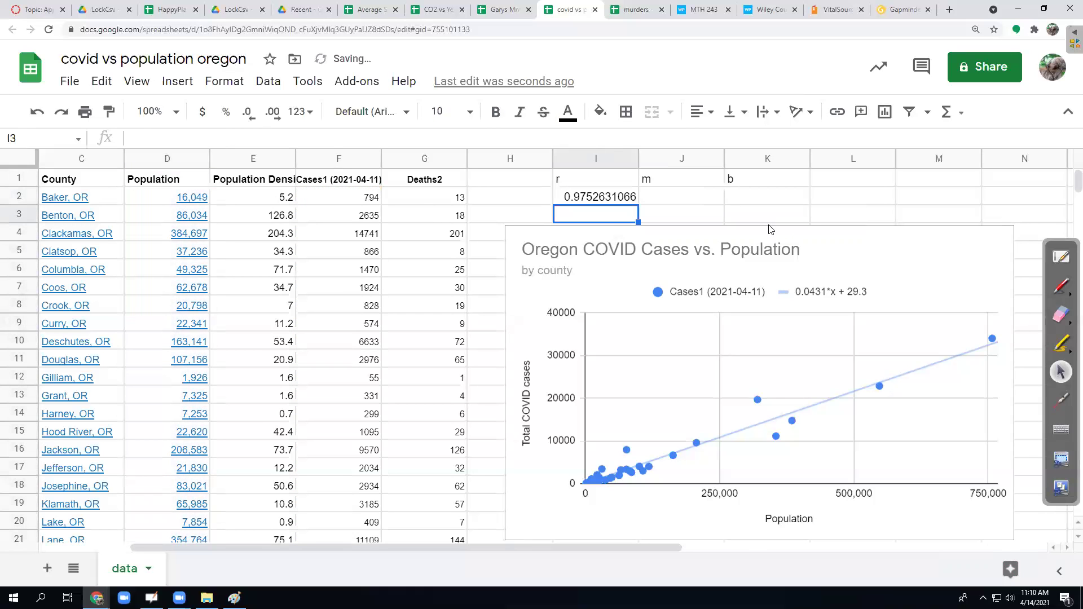
Reduce the correlation value in I2 to three decimal places
{"action": "key", "text": "Up"}
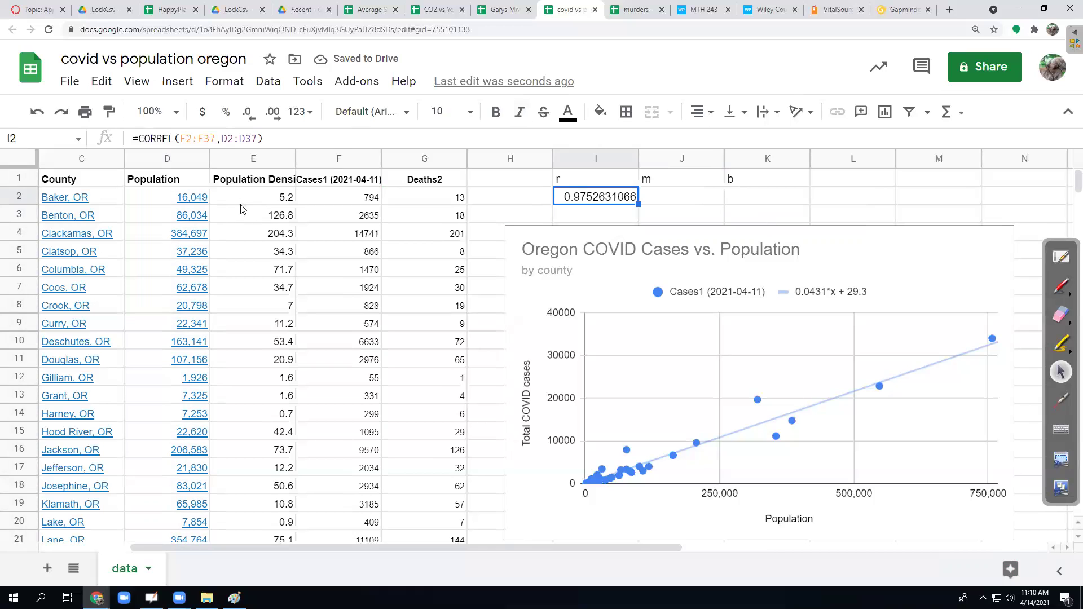
{"action": "left_click", "coordinate": [247, 120]}
{"action": "left_click", "coordinate": [247, 119]}
{"action": "left_click", "coordinate": [247, 120]}
{"action": "left_click", "coordinate": [247, 119]}
{"action": "left_click", "coordinate": [247, 120]}
{"action": "left_click", "coordinate": [247, 120]}
{"action": "left_click", "coordinate": [247, 119]}
Enter the slope formula =SLOPE(F2:F37,D1:D37) in J2 under the m label
{"action": "left_click", "coordinate": [678, 200]}
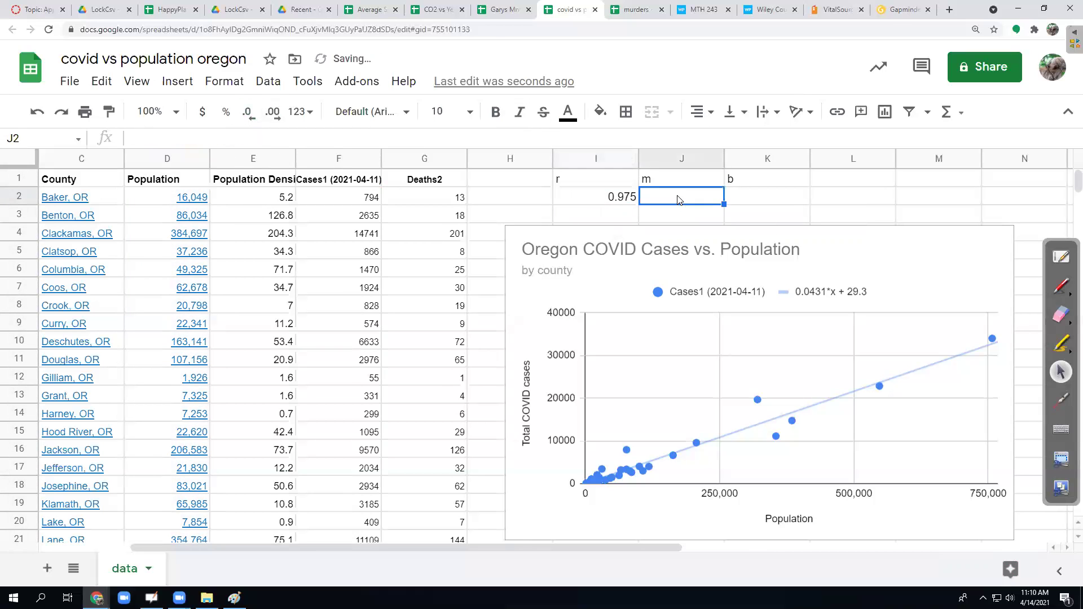
{"action": "type", "text": "="}
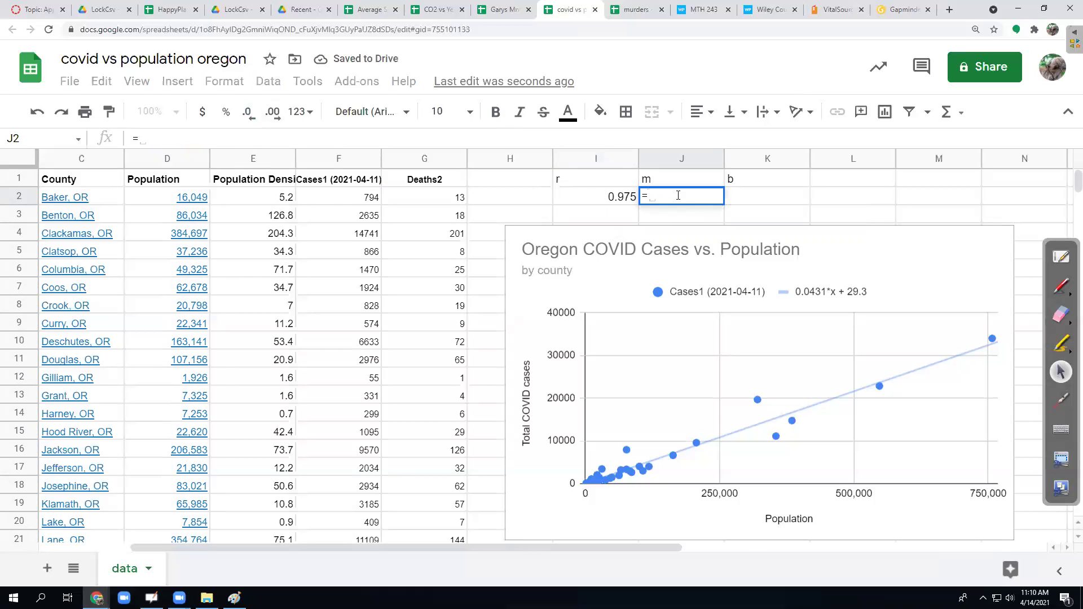
{"action": "type", "text": "slope"}
{"action": "key", "text": "Tab"}
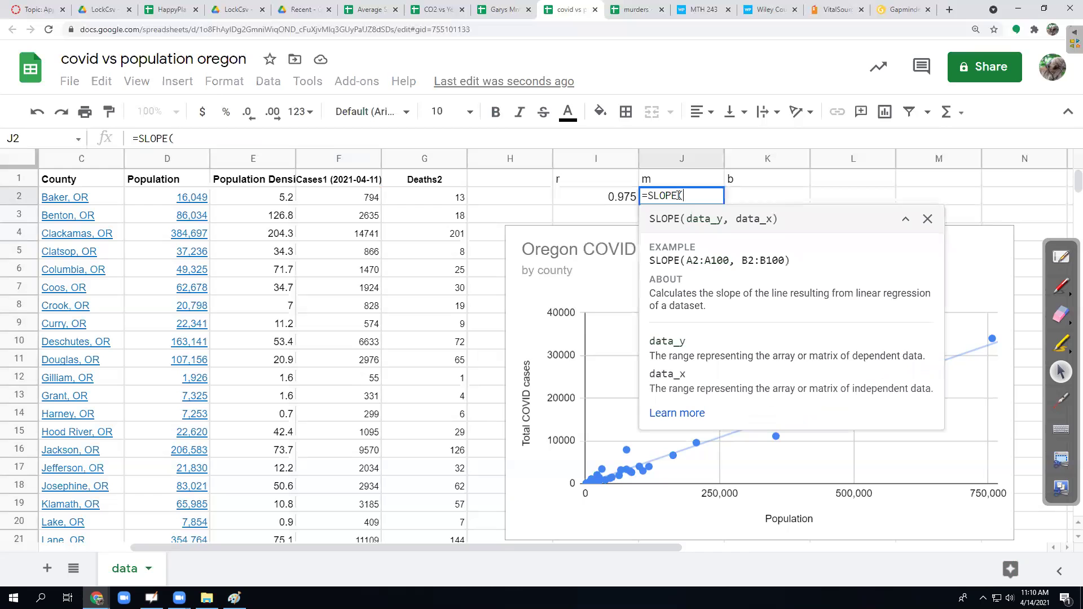
{"action": "left_click_drag", "start_coordinate": [370, 204], "coordinate": [359, 384]}
{"action": "type", "text": ","}
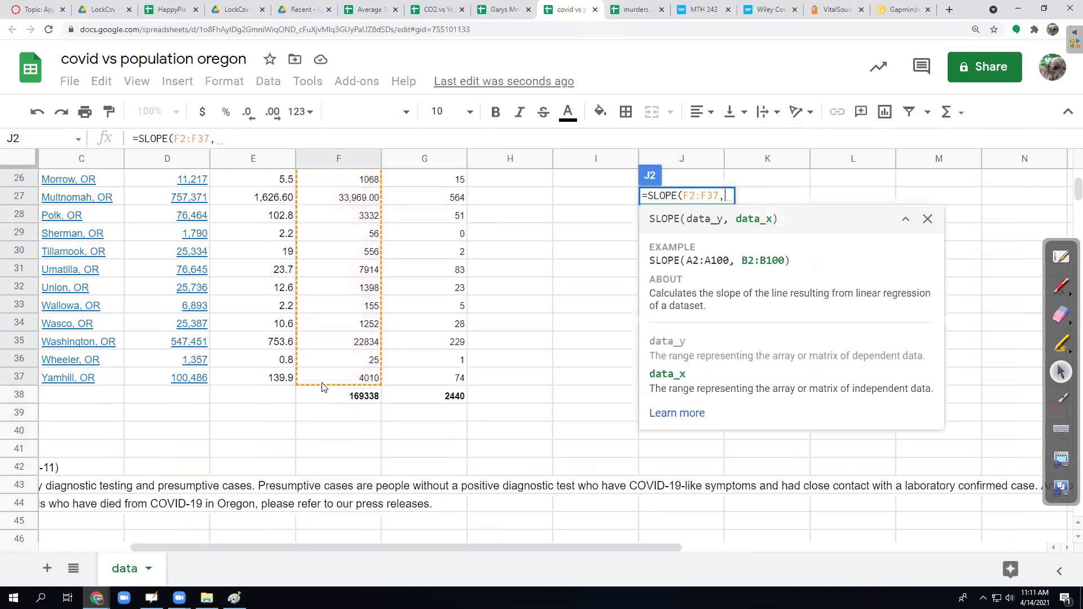
{"action": "left_click_drag", "start_coordinate": [196, 379], "coordinate": [176, 114]}
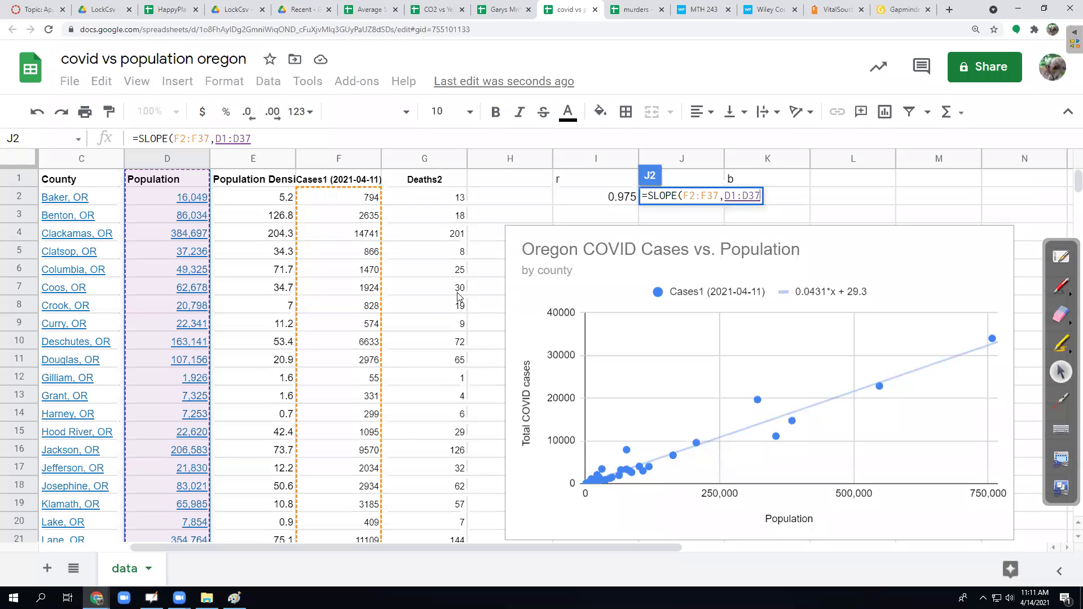
{"action": "key", "text": "Return"}
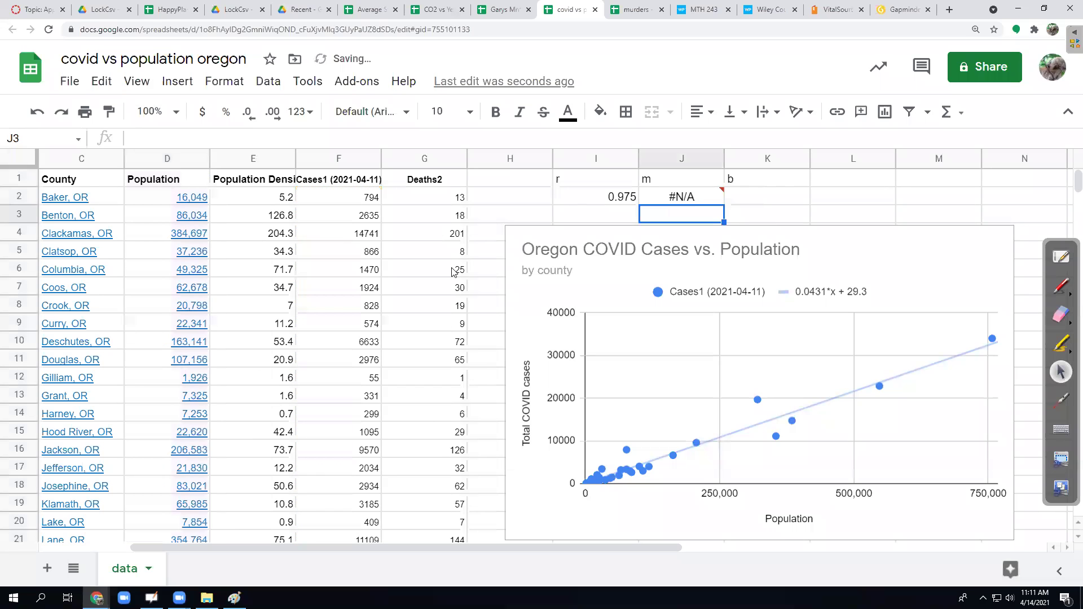
Correct the population range in the J2 slope formula so it reads =SLOPE(F2:F37,D2:D37)
{"action": "left_click", "coordinate": [708, 197]}
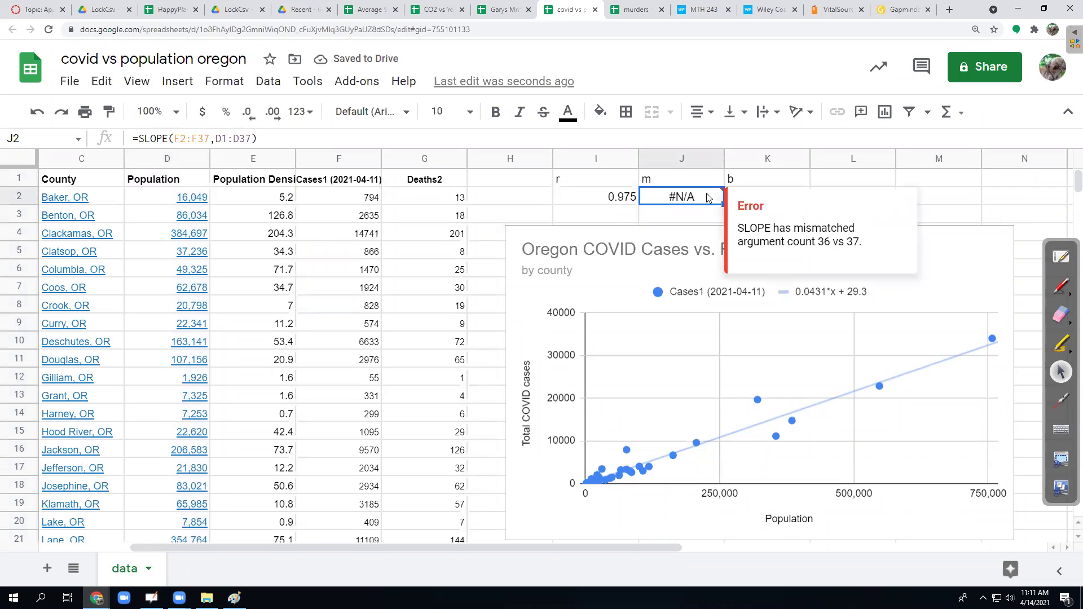
{"action": "double_click", "coordinate": [707, 198]}
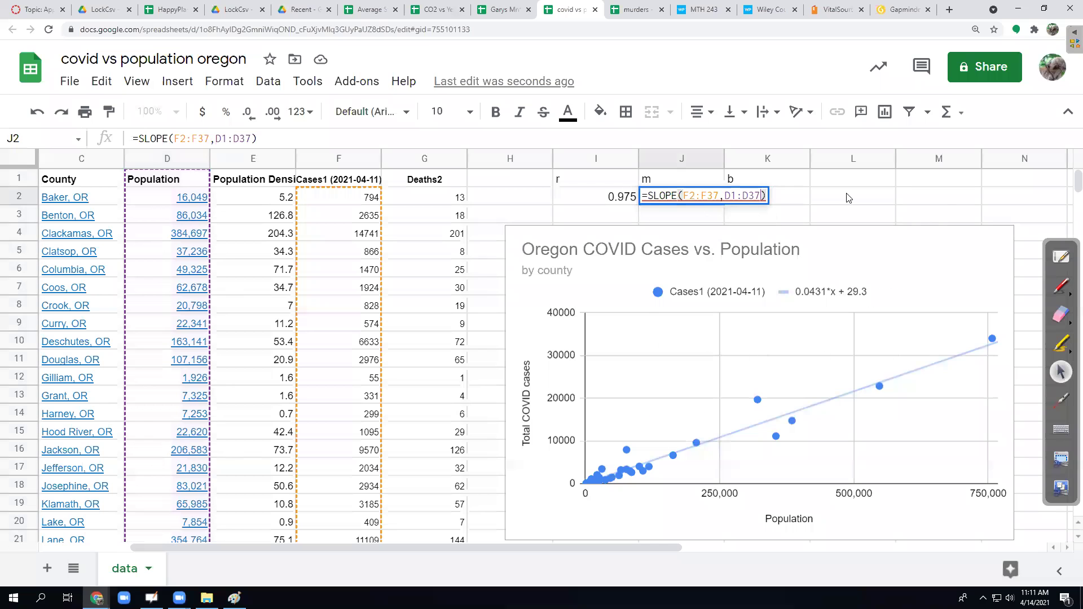
{"action": "key", "text": "Left"}
{"action": "key", "text": "Left"}
{"action": "key", "text": "Left"}
{"action": "key", "text": "BackSpace"}
{"action": "type", "text": "2"}
{"action": "key", "text": "Return"}
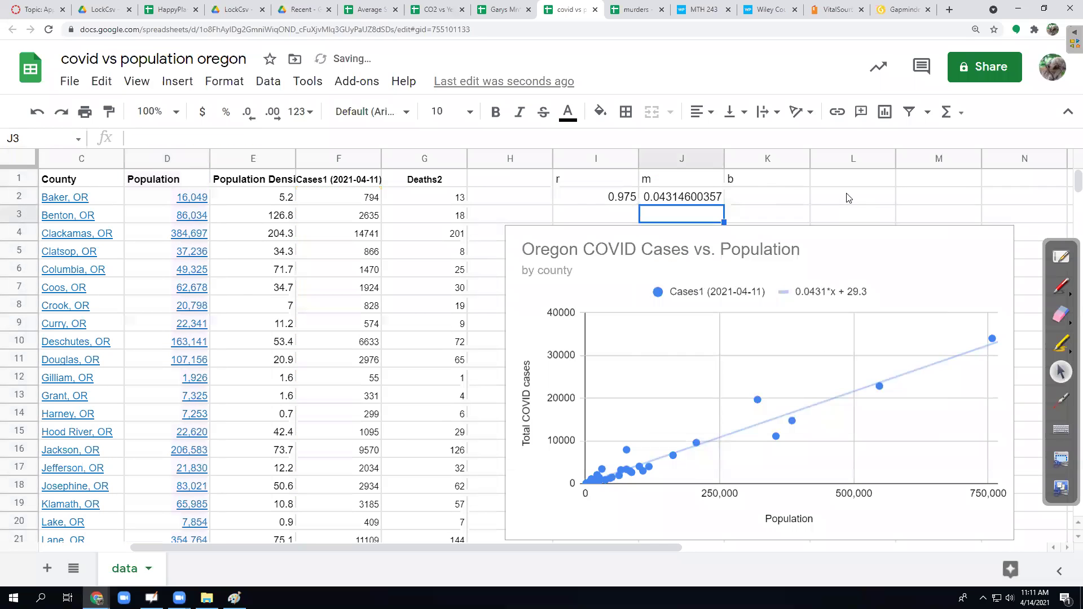
Reduce the slope value in J2 to two decimal places
{"action": "key", "text": "Up"}
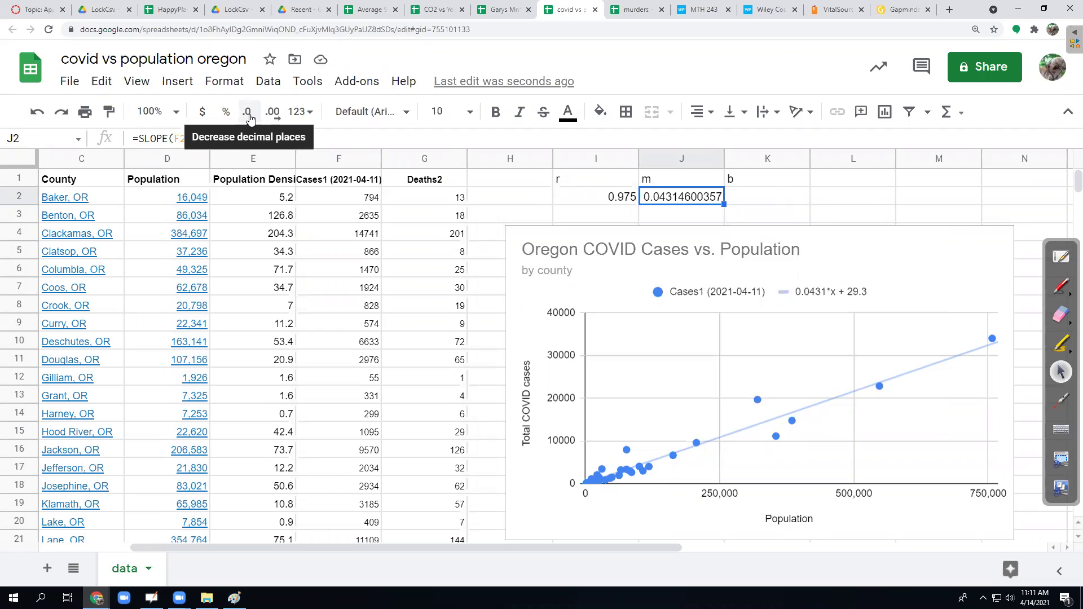
{"action": "left_click", "coordinate": [250, 113]}
{"action": "left_click", "coordinate": [250, 113]}
{"action": "left_click", "coordinate": [250, 113]}
{"action": "left_click", "coordinate": [250, 113]}
{"action": "left_click", "coordinate": [250, 113]}
{"action": "left_click", "coordinate": [250, 112]}
{"action": "left_click", "coordinate": [250, 113]}
{"action": "left_click", "coordinate": [250, 115]}
{"action": "left_click", "coordinate": [250, 116]}
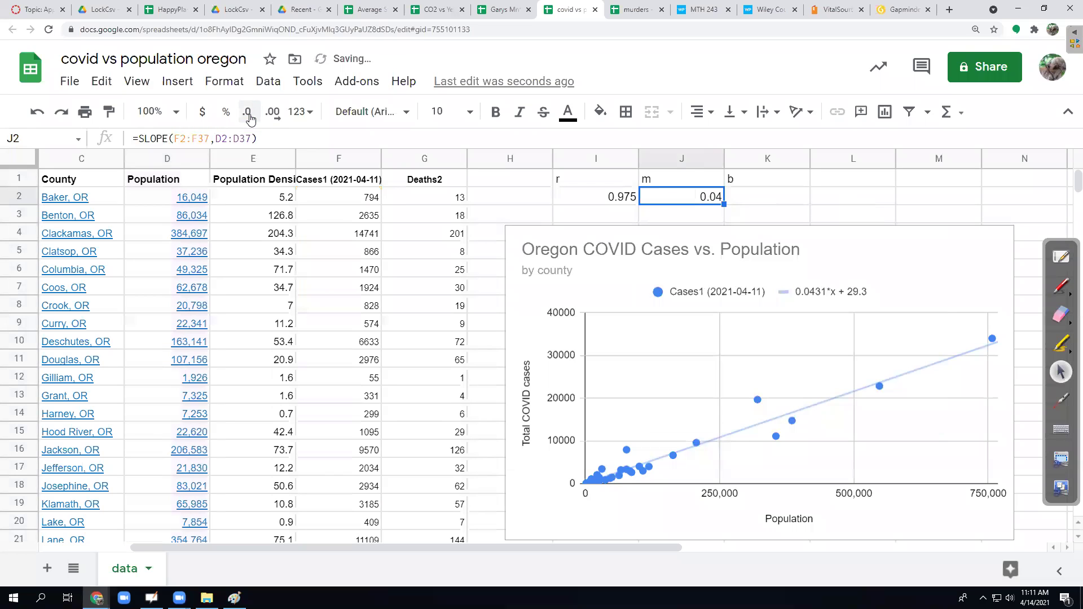
Calculate the y-intercept in K2 with =INTERCEPT(F2:F37,D2:D37), using the cases and population columns
{"action": "left_click", "coordinate": [779, 196]}
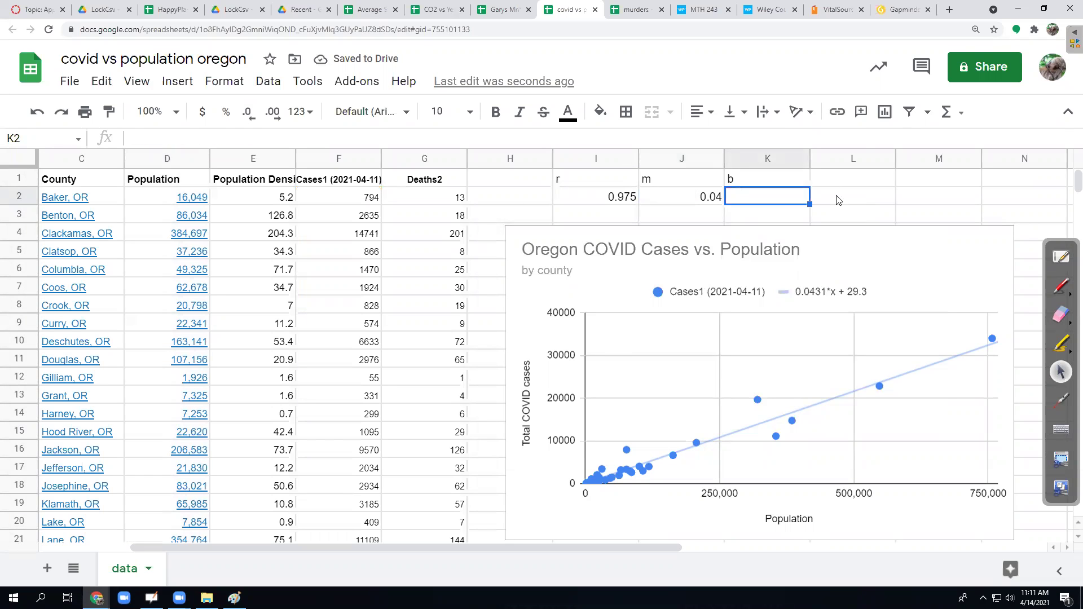
{"action": "type", "text": "="}
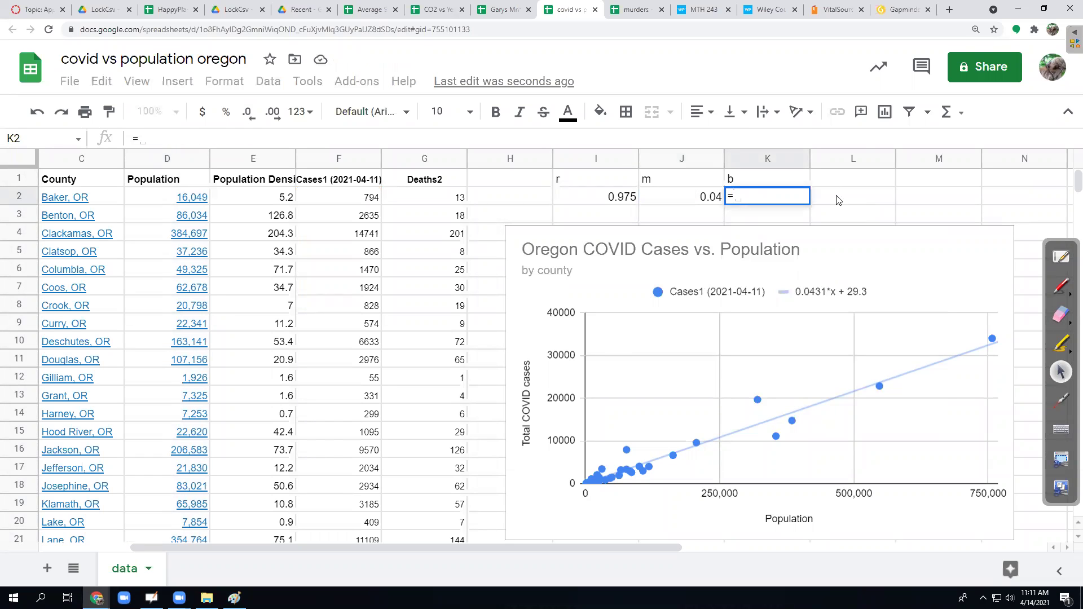
{"action": "type", "text": "inter"}
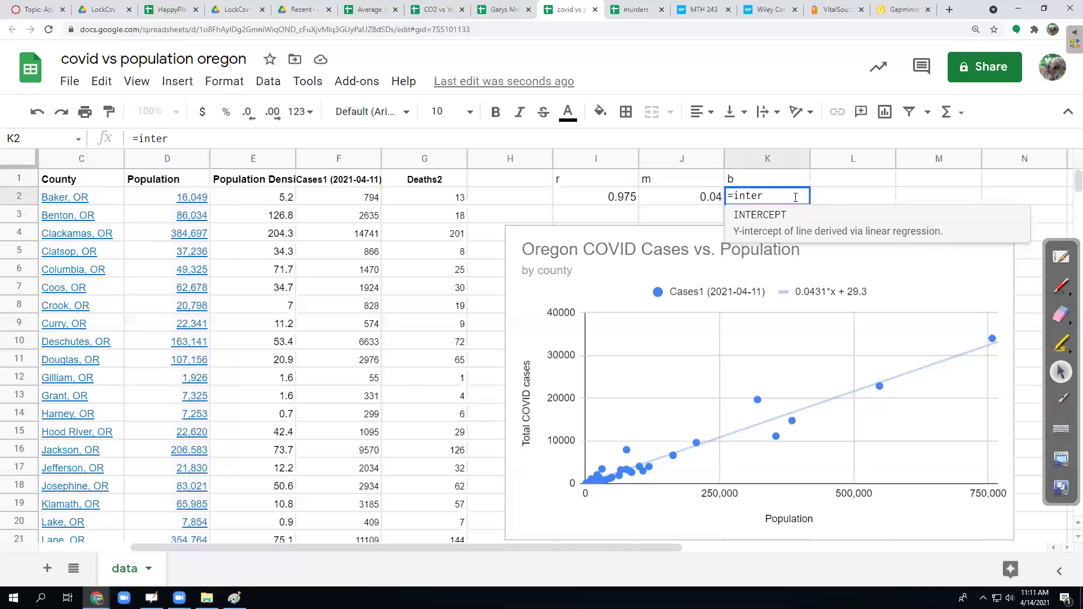
{"action": "left_click", "coordinate": [790, 215]}
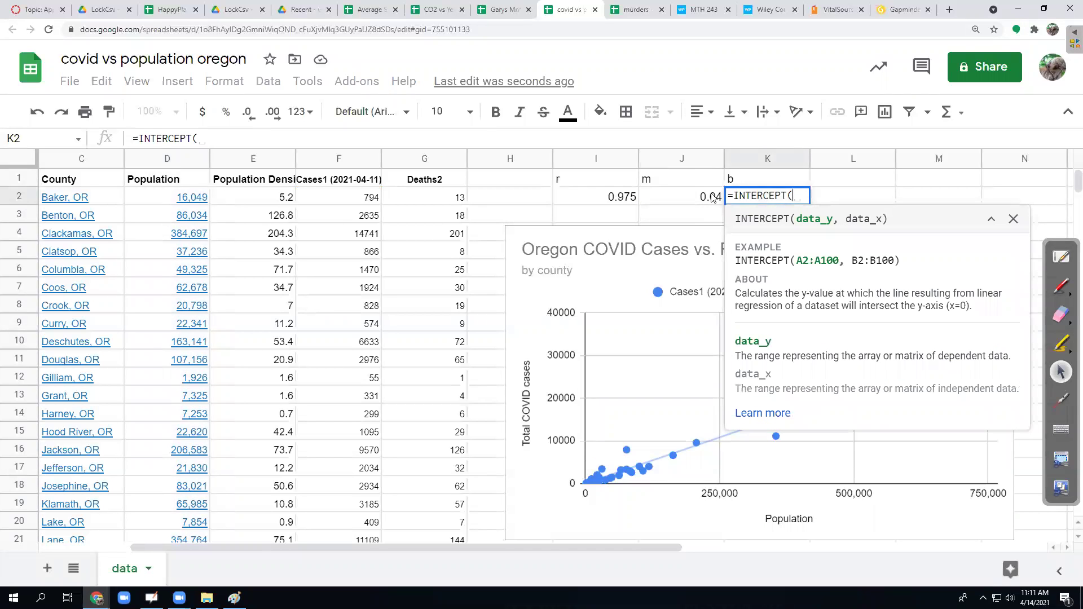
{"action": "left_click", "coordinate": [346, 197]}
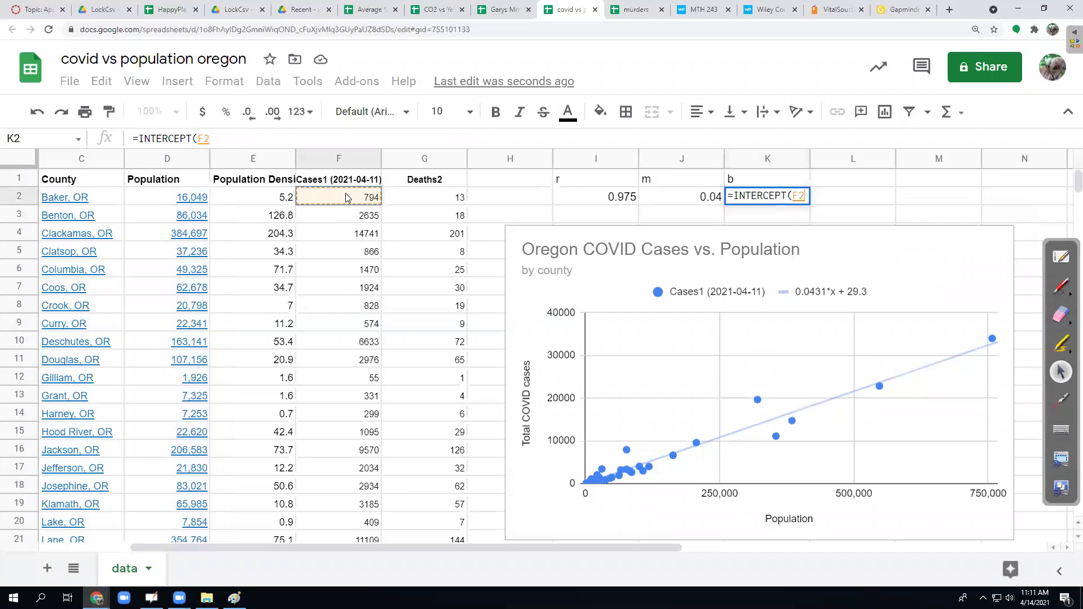
{"action": "key", "text": "ctrl+shift+Down"}
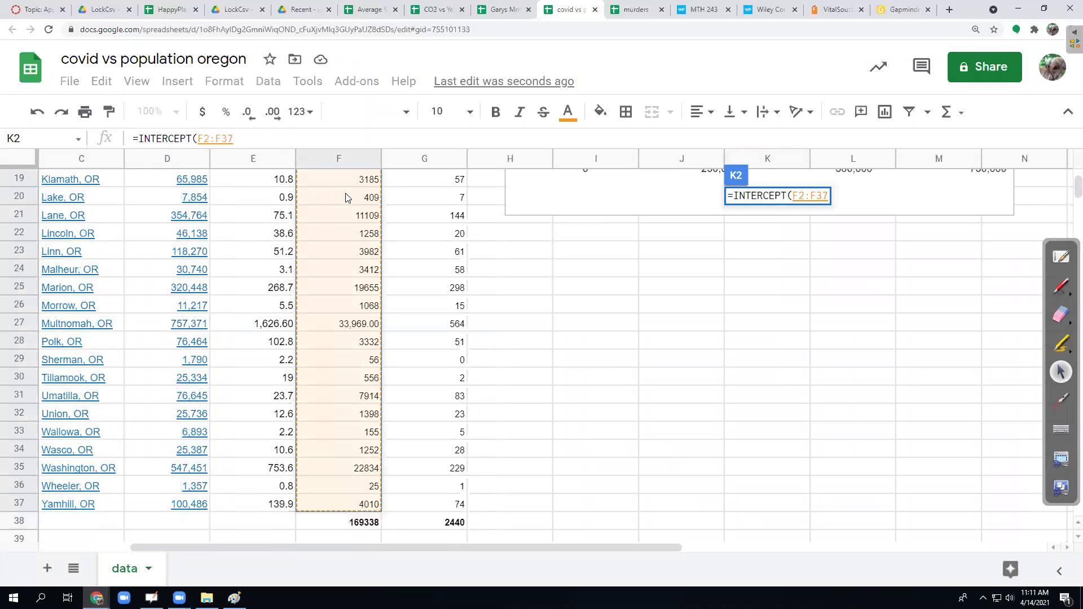
{"action": "type", "text": ","}
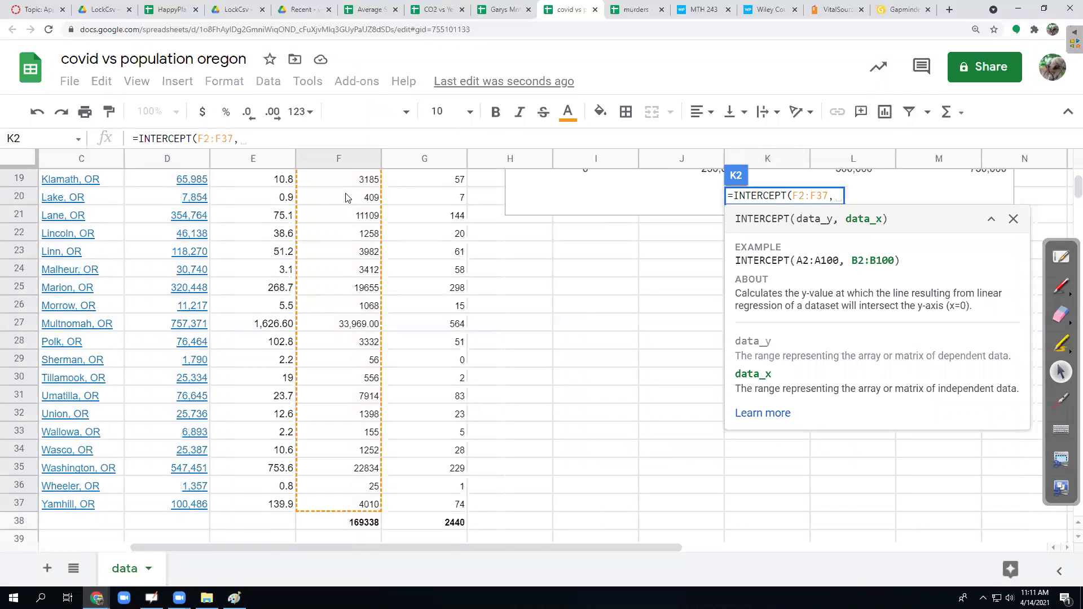
{"action": "key", "text": "Up"}
{"action": "key", "text": "Left"}
{"action": "key", "text": "Left"}
{"action": "key", "text": "Left"}
{"action": "key", "text": "Left"}
{"action": "key", "text": "Left"}
{"action": "key", "text": "Left"}
{"action": "key", "text": "Left"}
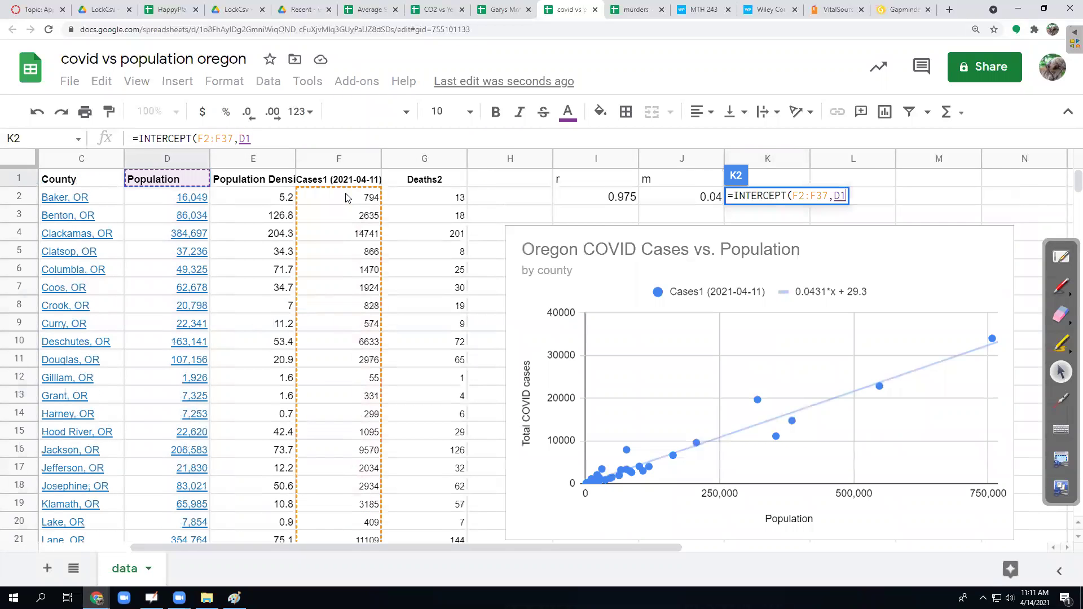
{"action": "key", "text": "Down"}
{"action": "key", "text": "ctrl+shift+Down"}
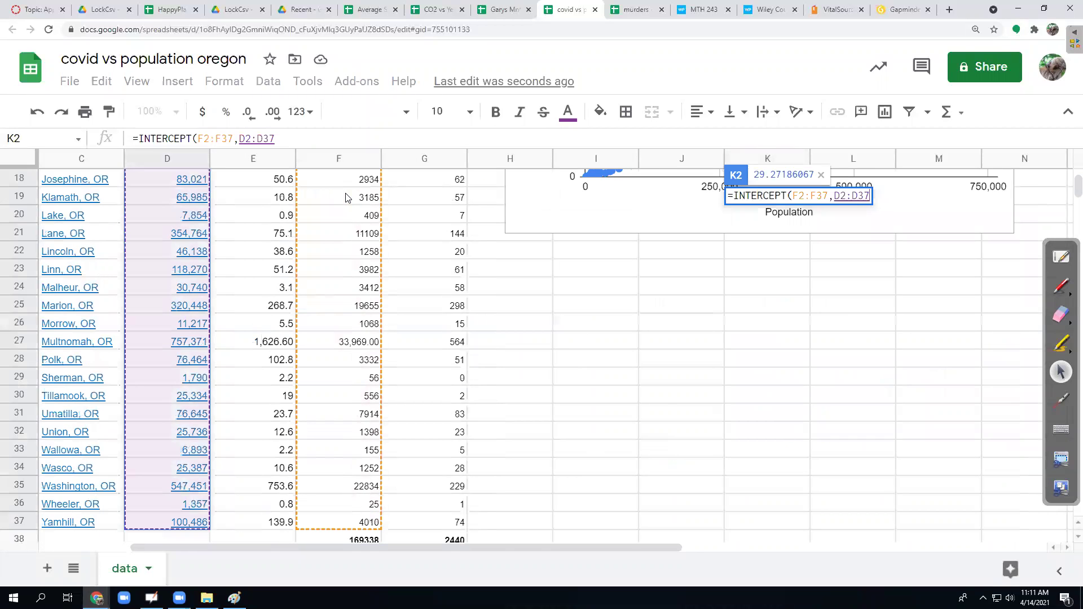
{"action": "key", "text": "Return"}
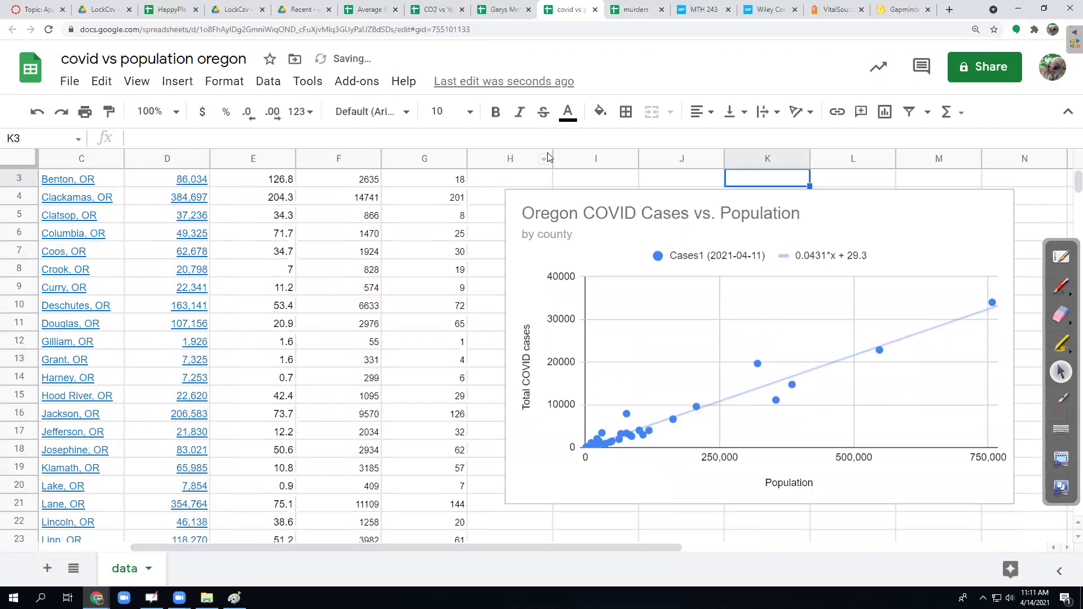
Capture the Oregon COVID Cases vs. Population chart from the spreadsheet and add it to the current OpenBoard page
{"action": "scroll", "coordinate": [823, 232], "scroll_direction": "up", "scroll_amount": 1}
{"action": "left_click", "coordinate": [703, 201]}
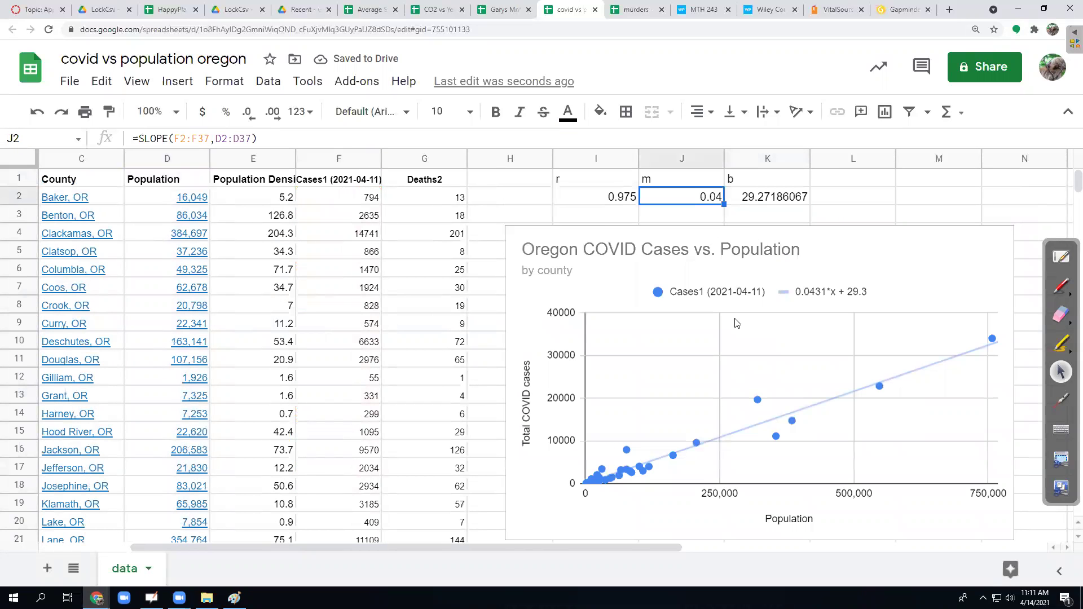
{"action": "left_click", "coordinate": [926, 251]}
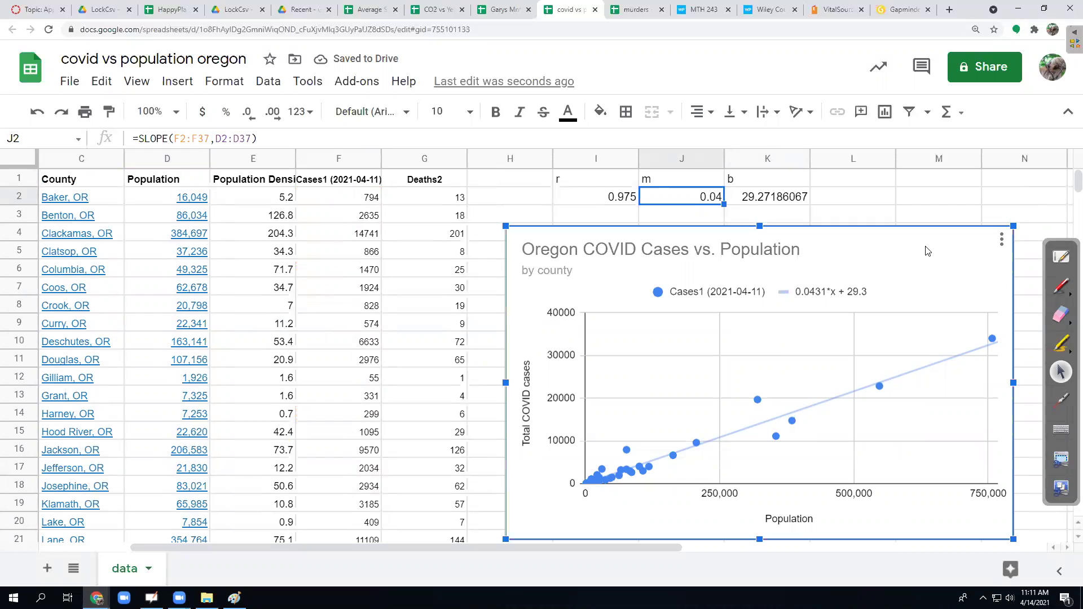
{"action": "left_click", "coordinate": [1061, 458]}
{"action": "left_click_drag", "start_coordinate": [511, 236], "coordinate": [1003, 529]}
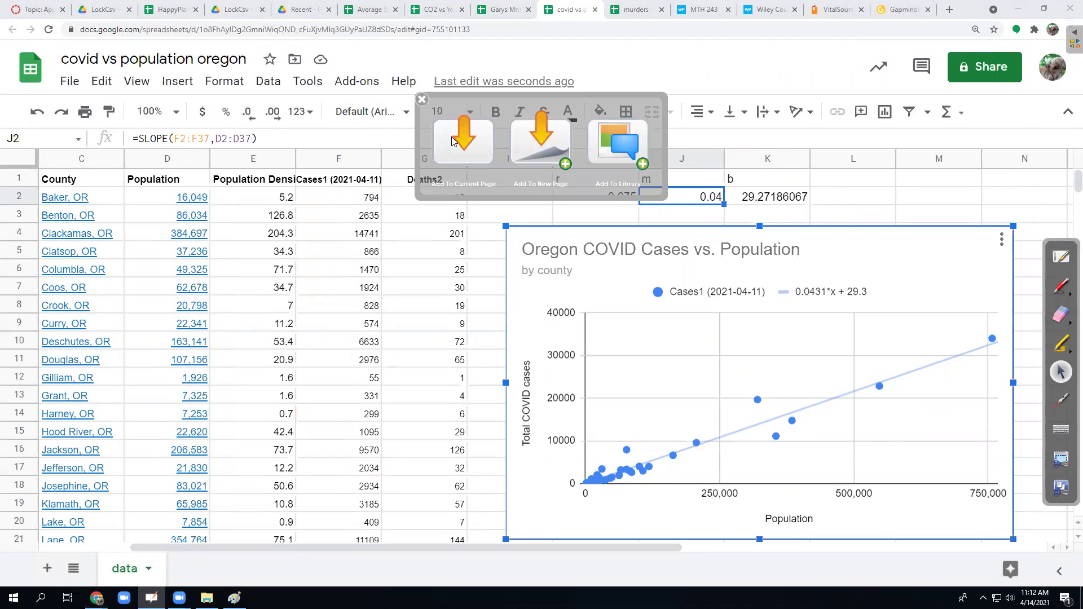
{"action": "left_click", "coordinate": [471, 142]}
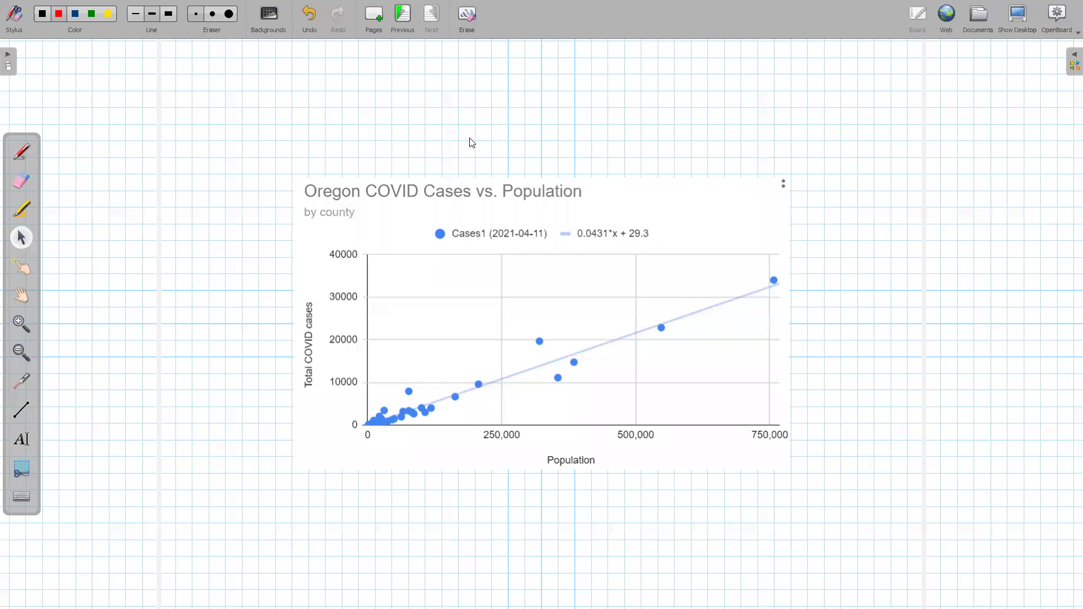
Move the captured chart image up and to the left to free writing space beside it
{"action": "left_click", "coordinate": [702, 218]}
{"action": "left_click_drag", "start_coordinate": [702, 170], "coordinate": [523, 101]}
{"action": "left_click", "coordinate": [703, 112]}
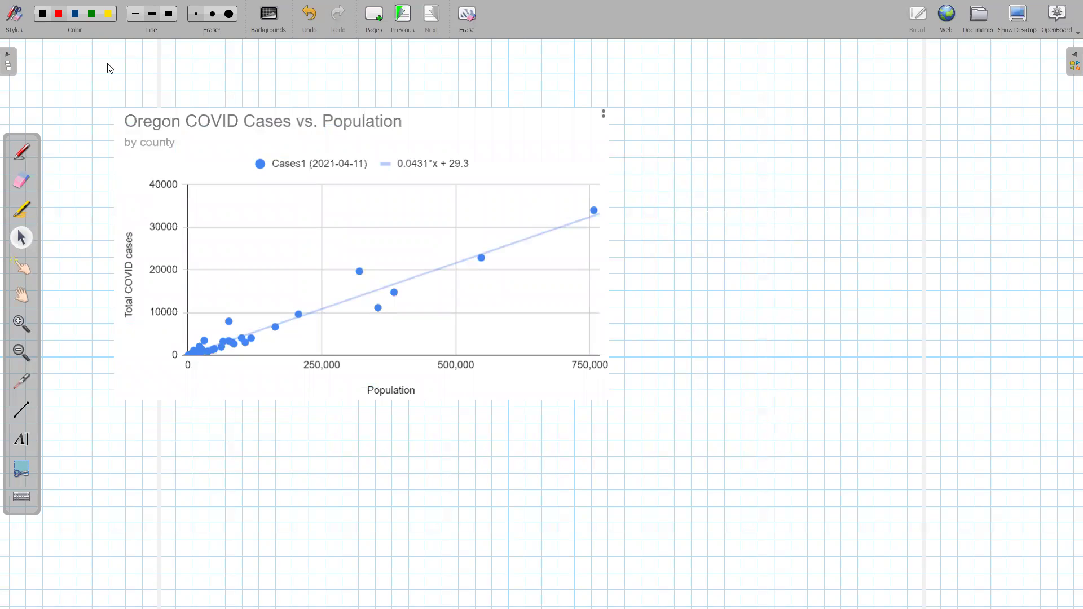
Handwrite m = rise/run = 0.04 covid cases / 1 pop in green beside the chart
{"action": "left_click", "coordinate": [91, 16]}
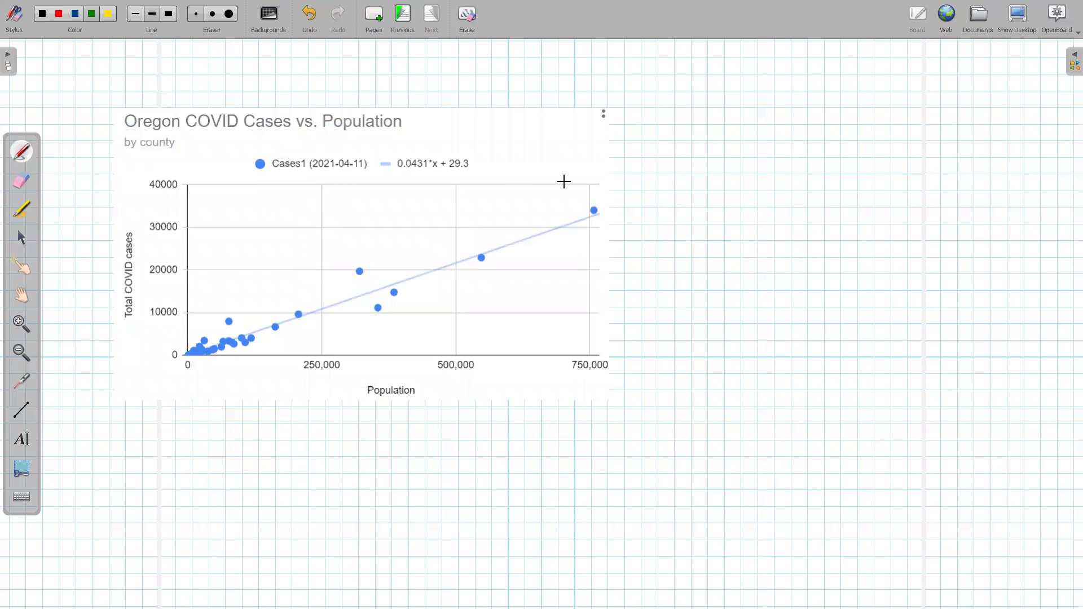
{"action": "left_click_drag", "start_coordinate": [635, 154], "coordinate": [673, 138]}
{"action": "left_click_drag", "start_coordinate": [659, 145], "coordinate": [700, 131]}
{"action": "left_click_drag", "start_coordinate": [707, 135], "coordinate": [741, 131]}
{"action": "mouse_move", "coordinate": [679, 153]}
{"action": "left_mouse_down"}
{"action": "mouse_move", "coordinate": [730, 148]}
{"action": "mouse_move", "coordinate": [720, 165]}
{"action": "mouse_move", "coordinate": [736, 167]}
{"action": "mouse_move", "coordinate": [781, 143]}
{"action": "left_mouse_up"}
{"action": "mouse_move", "coordinate": [764, 152]}
{"action": "left_mouse_down"}
{"action": "mouse_move", "coordinate": [820, 124]}
{"action": "mouse_move", "coordinate": [876, 141]}
{"action": "left_mouse_up"}
{"action": "mouse_move", "coordinate": [810, 153]}
{"action": "left_mouse_down"}
{"action": "mouse_move", "coordinate": [880, 149]}
{"action": "mouse_move", "coordinate": [856, 181]}
{"action": "left_mouse_up"}
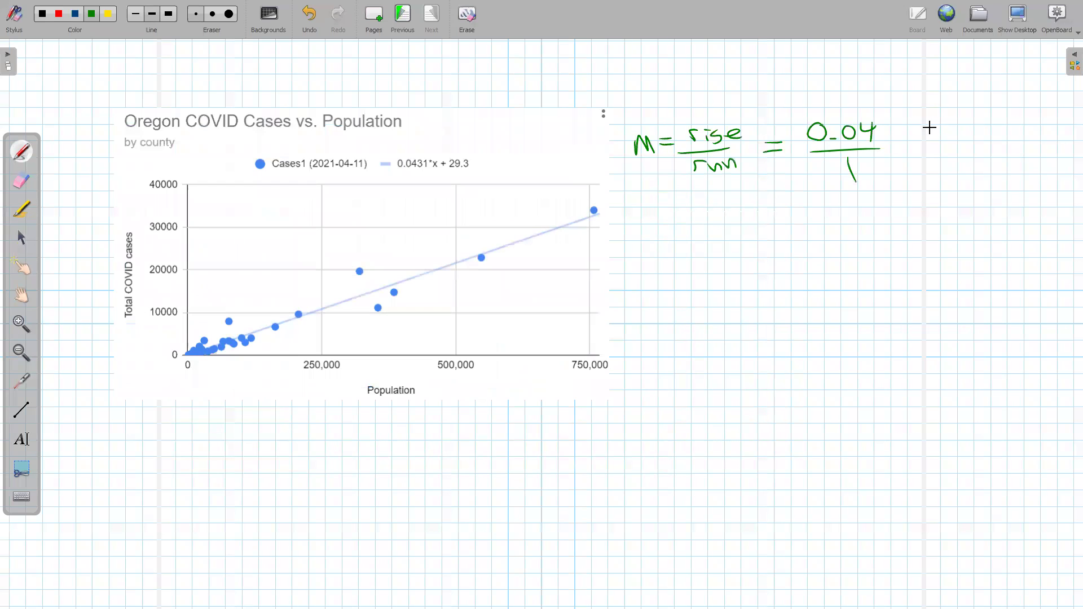
{"action": "left_click_drag", "start_coordinate": [937, 106], "coordinate": [957, 119]}
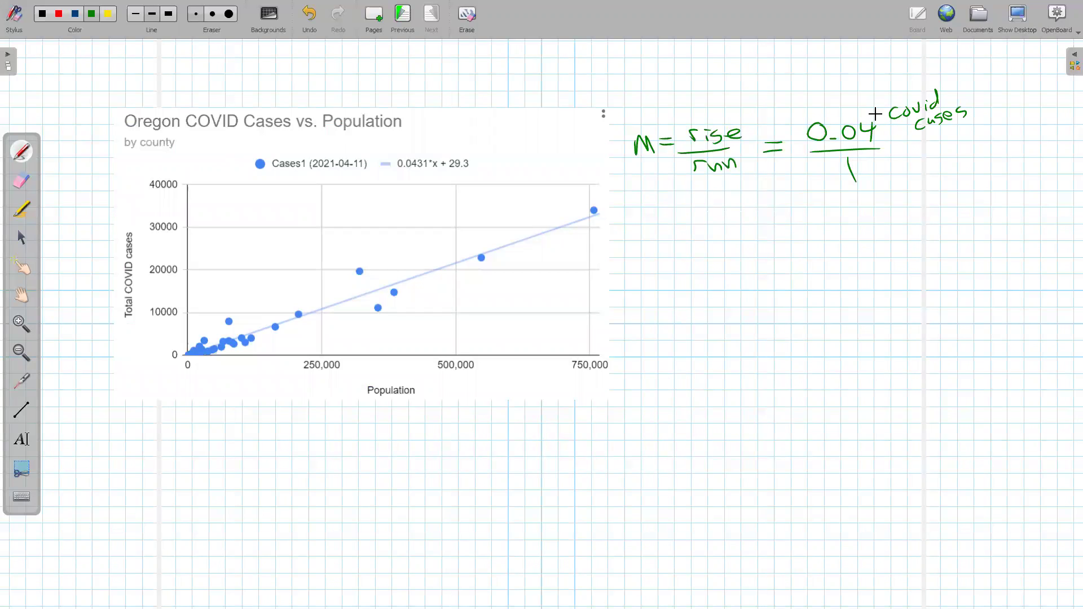
{"action": "left_click_drag", "start_coordinate": [883, 168], "coordinate": [919, 175]}
Write 0.04 = 4 covid cases / 100 pop beneath the slope fraction
{"action": "mouse_move", "coordinate": [692, 220]}
{"action": "left_mouse_down"}
{"action": "mouse_move", "coordinate": [721, 231]}
{"action": "mouse_move", "coordinate": [728, 219]}
{"action": "left_mouse_up"}
{"action": "left_click", "coordinate": [712, 237]}
{"action": "mouse_move", "coordinate": [739, 219]}
{"action": "left_mouse_down"}
{"action": "mouse_move", "coordinate": [752, 244]}
{"action": "mouse_move", "coordinate": [796, 228]}
{"action": "left_mouse_up"}
{"action": "left_click_drag", "start_coordinate": [785, 236], "coordinate": [838, 224]}
{"action": "mouse_move", "coordinate": [836, 216]}
{"action": "left_mouse_down"}
{"action": "mouse_move", "coordinate": [834, 233]}
{"action": "mouse_move", "coordinate": [849, 238]}
{"action": "mouse_move", "coordinate": [835, 248]}
{"action": "left_mouse_up"}
{"action": "left_click_drag", "start_coordinate": [850, 248], "coordinate": [849, 250]}
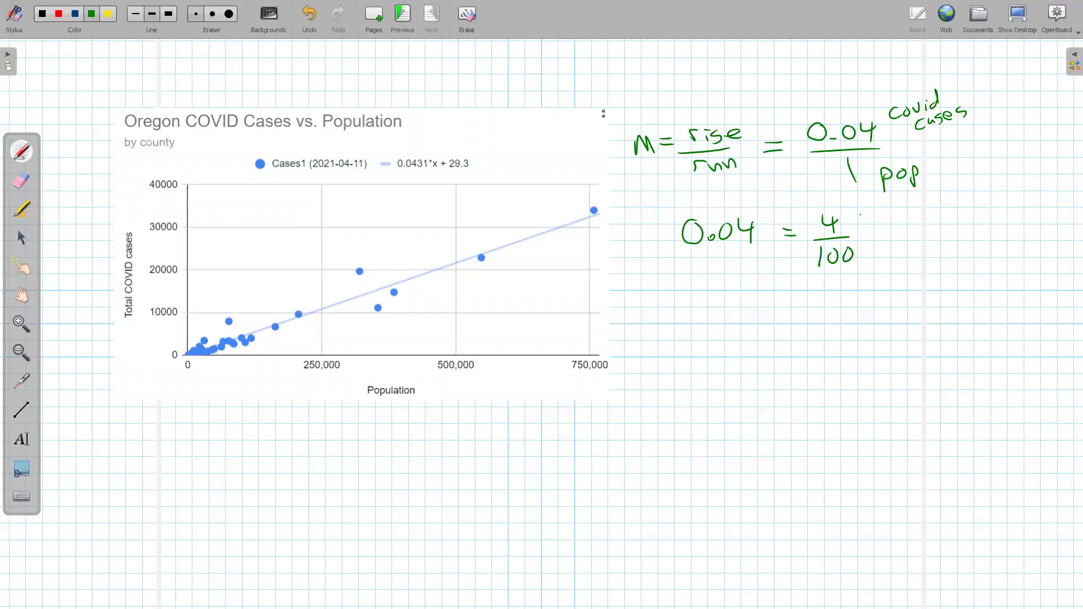
{"action": "mouse_move", "coordinate": [887, 210]}
{"action": "left_mouse_down"}
{"action": "mouse_move", "coordinate": [888, 220]}
{"action": "mouse_move", "coordinate": [906, 201]}
{"action": "mouse_move", "coordinate": [947, 212]}
{"action": "left_mouse_up"}
{"action": "left_click_drag", "start_coordinate": [962, 206], "coordinate": [977, 213]}
{"action": "left_click_drag", "start_coordinate": [862, 272], "coordinate": [867, 260]}
{"action": "mouse_move", "coordinate": [880, 260]}
{"action": "left_mouse_down"}
{"action": "mouse_move", "coordinate": [873, 266]}
{"action": "mouse_move", "coordinate": [892, 266]}
{"action": "left_mouse_up"}
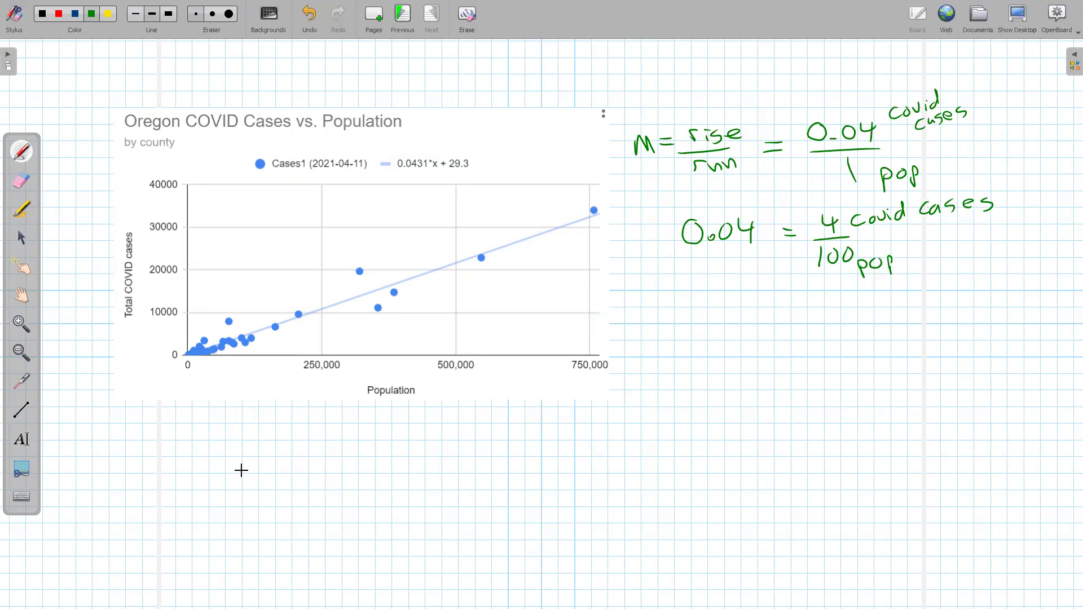
Write the heading "Interpretation of slope" beneath the chart
{"action": "mouse_move", "coordinate": [217, 419]}
{"action": "left_mouse_down"}
{"action": "mouse_move", "coordinate": [215, 434]}
{"action": "mouse_move", "coordinate": [230, 417]}
{"action": "left_mouse_up"}
{"action": "left_click", "coordinate": [231, 429]}
{"action": "left_click_drag", "start_coordinate": [198, 445], "coordinate": [248, 436]}
{"action": "mouse_move", "coordinate": [235, 427]}
{"action": "left_mouse_down"}
{"action": "mouse_move", "coordinate": [296, 418]}
{"action": "mouse_move", "coordinate": [305, 445]}
{"action": "left_mouse_up"}
{"action": "left_click_drag", "start_coordinate": [300, 424], "coordinate": [331, 418]}
{"action": "mouse_move", "coordinate": [346, 407]}
{"action": "left_mouse_down"}
{"action": "mouse_move", "coordinate": [350, 429]}
{"action": "mouse_move", "coordinate": [359, 413]}
{"action": "left_mouse_up"}
{"action": "mouse_move", "coordinate": [363, 416]}
{"action": "left_mouse_down"}
{"action": "mouse_move", "coordinate": [441, 425]}
{"action": "mouse_move", "coordinate": [506, 399]}
{"action": "left_mouse_up"}
{"action": "left_click_drag", "start_coordinate": [490, 415], "coordinate": [558, 423]}
{"action": "left_click_drag", "start_coordinate": [570, 415], "coordinate": [589, 435]}
{"action": "left_click_drag", "start_coordinate": [589, 418], "coordinate": [617, 427]}
Add the note "(change expl. → change resp)" beside the interpretation heading
{"action": "mouse_move", "coordinate": [663, 387]}
{"action": "left_mouse_down"}
{"action": "mouse_move", "coordinate": [664, 434]}
{"action": "mouse_move", "coordinate": [677, 409]}
{"action": "mouse_move", "coordinate": [777, 417]}
{"action": "left_mouse_up"}
{"action": "left_click_drag", "start_coordinate": [779, 408], "coordinate": [807, 414]}
{"action": "mouse_move", "coordinate": [811, 398]}
{"action": "left_mouse_down"}
{"action": "mouse_move", "coordinate": [813, 416]}
{"action": "mouse_move", "coordinate": [865, 404]}
{"action": "left_mouse_up"}
{"action": "left_click", "coordinate": [818, 413]}
{"action": "mouse_move", "coordinate": [853, 398]}
{"action": "left_mouse_down"}
{"action": "mouse_move", "coordinate": [854, 417]}
{"action": "mouse_move", "coordinate": [887, 414]}
{"action": "left_mouse_up"}
{"action": "mouse_move", "coordinate": [901, 395]}
{"action": "left_mouse_down"}
{"action": "mouse_move", "coordinate": [902, 414]}
{"action": "mouse_move", "coordinate": [941, 425]}
{"action": "left_mouse_up"}
{"action": "left_click_drag", "start_coordinate": [954, 410], "coordinate": [1050, 427]}
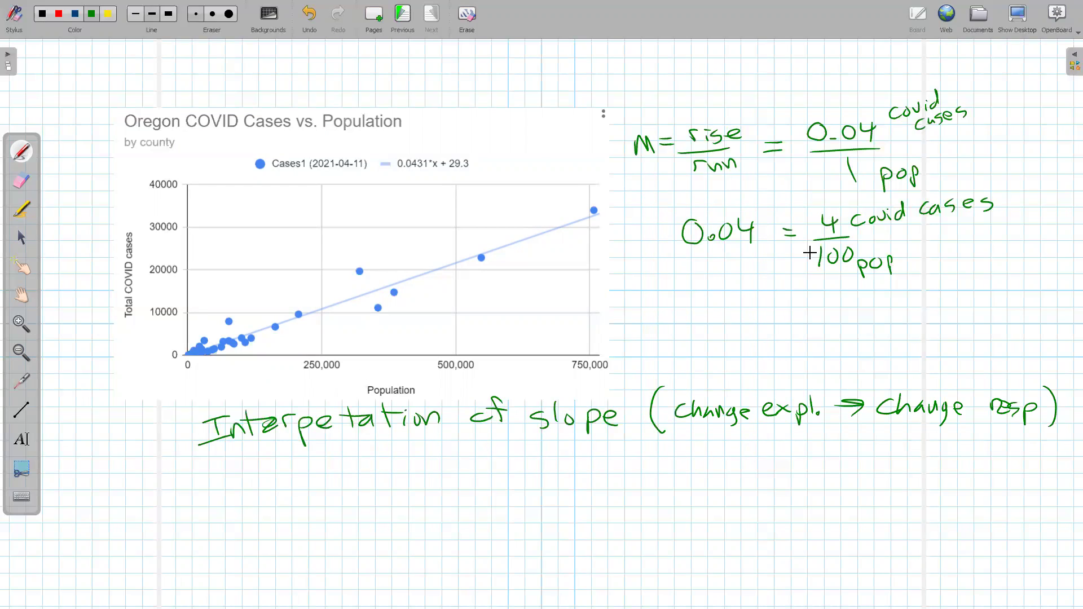
Put a plus sign before 100 in the fraction and write "For each addition 100 people in an oregon county" under the heading
{"action": "left_click_drag", "start_coordinate": [792, 258], "coordinate": [802, 258]}
{"action": "left_click_drag", "start_coordinate": [250, 458], "coordinate": [237, 489]}
{"action": "left_click_drag", "start_coordinate": [234, 459], "coordinate": [264, 456]}
{"action": "left_click_drag", "start_coordinate": [227, 478], "coordinate": [290, 470]}
{"action": "mouse_move", "coordinate": [316, 479]}
{"action": "left_mouse_down"}
{"action": "mouse_move", "coordinate": [456, 481]}
{"action": "mouse_move", "coordinate": [484, 458]}
{"action": "mouse_move", "coordinate": [492, 469]}
{"action": "left_mouse_up"}
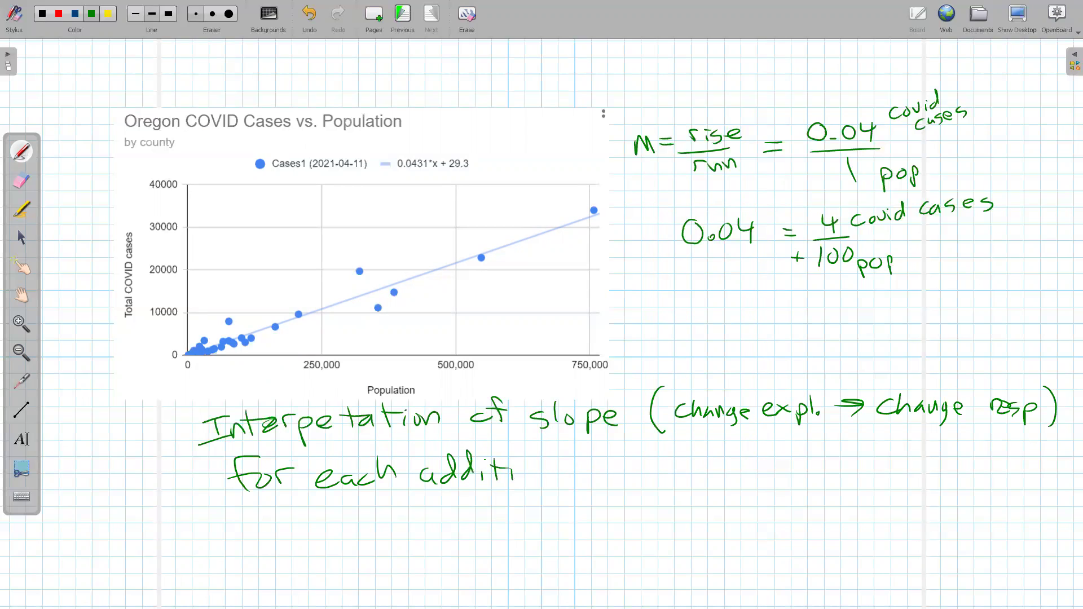
{"action": "mouse_move", "coordinate": [572, 463]}
{"action": "left_mouse_down"}
{"action": "mouse_move", "coordinate": [584, 477]}
{"action": "mouse_move", "coordinate": [677, 475]}
{"action": "mouse_move", "coordinate": [702, 458]}
{"action": "mouse_move", "coordinate": [761, 477]}
{"action": "mouse_move", "coordinate": [872, 470]}
{"action": "left_mouse_up"}
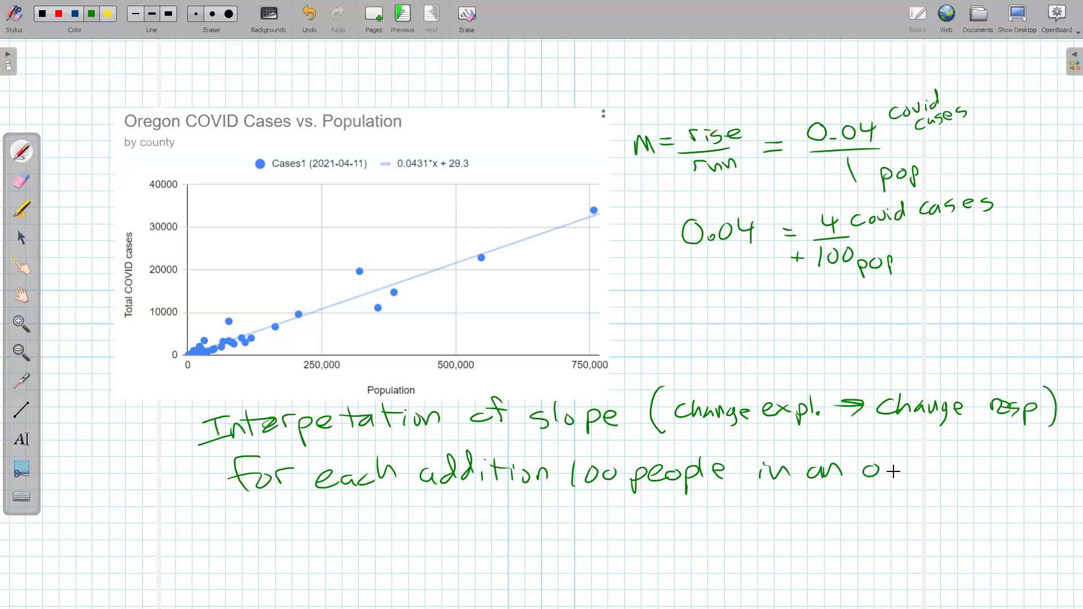
{"action": "mouse_move", "coordinate": [884, 472]}
{"action": "left_mouse_down"}
{"action": "mouse_move", "coordinate": [1031, 474]}
{"action": "mouse_move", "coordinate": [1032, 496]}
{"action": "left_mouse_up"}
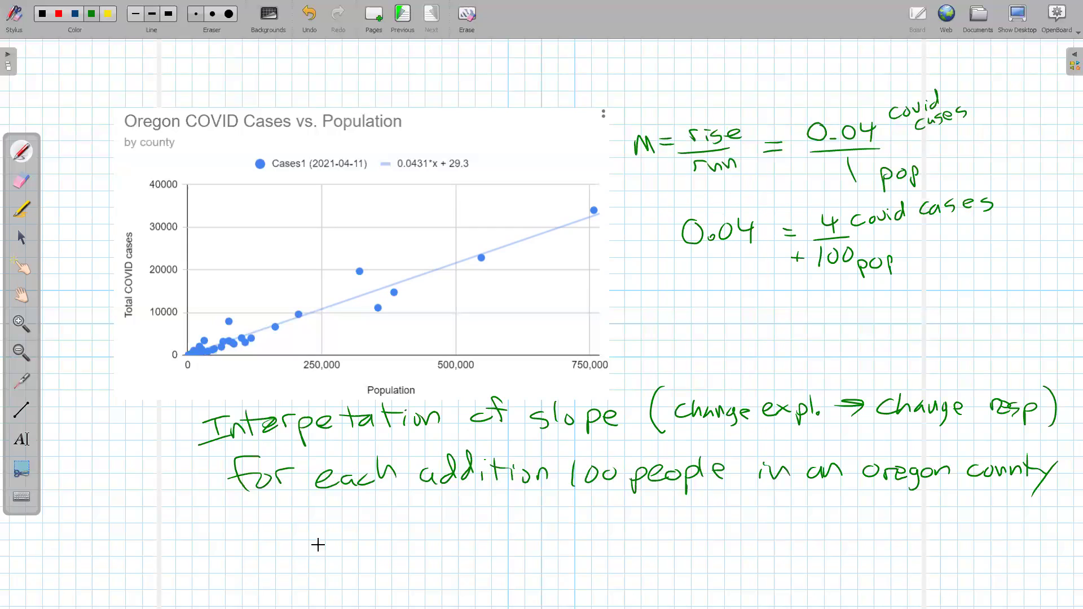
Continue the sentence with "there should be 4 more", underline "more", and put a plus sign before the fraction's 4
{"action": "mouse_move", "coordinate": [190, 516]}
{"action": "left_mouse_down"}
{"action": "mouse_move", "coordinate": [190, 540]}
{"action": "mouse_move", "coordinate": [202, 522]}
{"action": "left_mouse_up"}
{"action": "left_click_drag", "start_coordinate": [207, 500], "coordinate": [221, 532]}
{"action": "left_click_drag", "start_coordinate": [224, 526], "coordinate": [270, 530]}
{"action": "left_click_drag", "start_coordinate": [333, 517], "coordinate": [309, 530]}
{"action": "mouse_move", "coordinate": [338, 499]}
{"action": "left_mouse_down"}
{"action": "mouse_move", "coordinate": [337, 511]}
{"action": "mouse_move", "coordinate": [397, 527]}
{"action": "left_mouse_up"}
{"action": "mouse_move", "coordinate": [410, 517]}
{"action": "left_mouse_down"}
{"action": "mouse_move", "coordinate": [416, 497]}
{"action": "mouse_move", "coordinate": [454, 524]}
{"action": "mouse_move", "coordinate": [543, 518]}
{"action": "left_mouse_up"}
{"action": "mouse_move", "coordinate": [537, 505]}
{"action": "left_mouse_down"}
{"action": "mouse_move", "coordinate": [536, 526]}
{"action": "mouse_move", "coordinate": [597, 523]}
{"action": "left_mouse_up"}
{"action": "left_click_drag", "start_coordinate": [601, 512], "coordinate": [625, 522]}
{"action": "left_click_drag", "start_coordinate": [631, 516], "coordinate": [646, 519]}
{"action": "left_click_drag", "start_coordinate": [572, 534], "coordinate": [633, 533]}
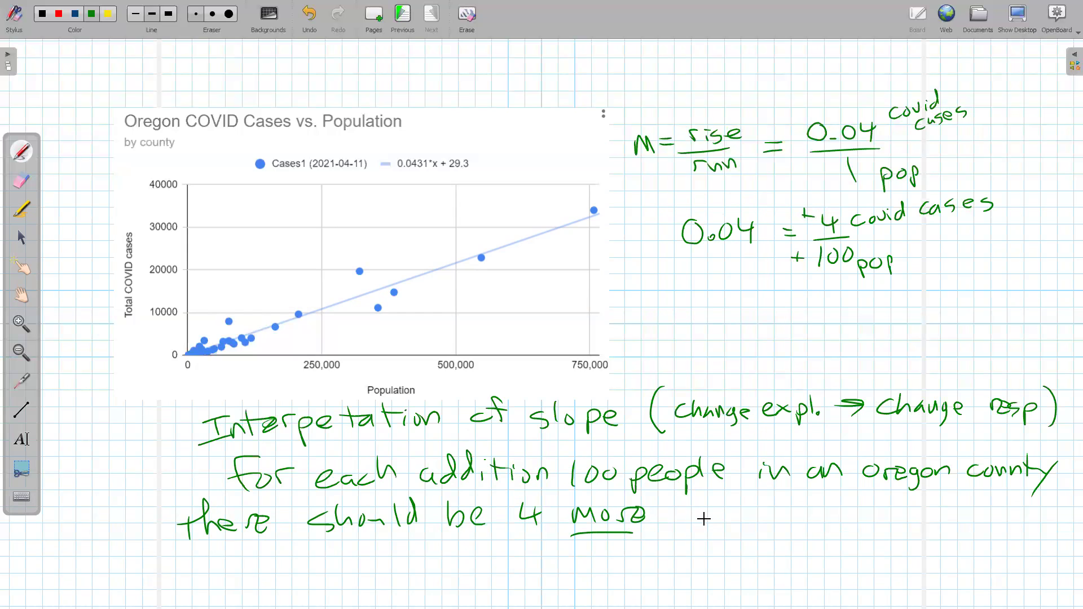
Extend the interpretation sentence with "COVID case as of"
{"action": "left_click_drag", "start_coordinate": [714, 504], "coordinate": [712, 524]}
{"action": "left_click_drag", "start_coordinate": [728, 503], "coordinate": [779, 502]}
{"action": "mouse_move", "coordinate": [766, 504]}
{"action": "left_mouse_down"}
{"action": "mouse_move", "coordinate": [766, 519]}
{"action": "mouse_move", "coordinate": [798, 523]}
{"action": "left_mouse_up"}
{"action": "mouse_move", "coordinate": [868, 507]}
{"action": "left_mouse_down"}
{"action": "mouse_move", "coordinate": [867, 520]}
{"action": "mouse_move", "coordinate": [916, 518]}
{"action": "left_mouse_up"}
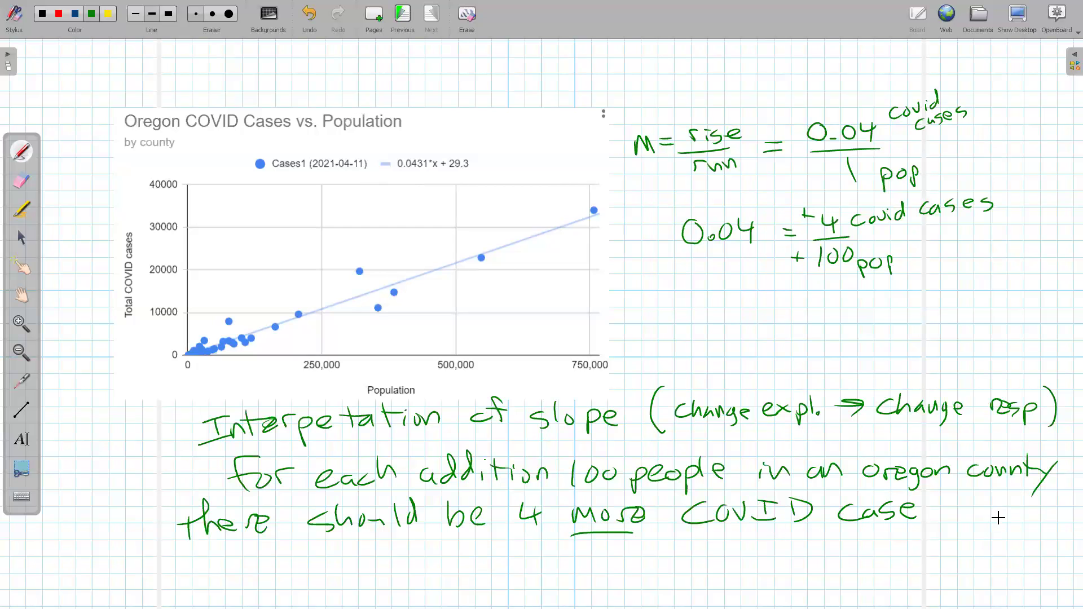
{"action": "left_click_drag", "start_coordinate": [958, 509], "coordinate": [970, 522]}
{"action": "left_click_drag", "start_coordinate": [239, 550], "coordinate": [229, 575]}
{"action": "left_click_drag", "start_coordinate": [225, 563], "coordinate": [240, 562]}
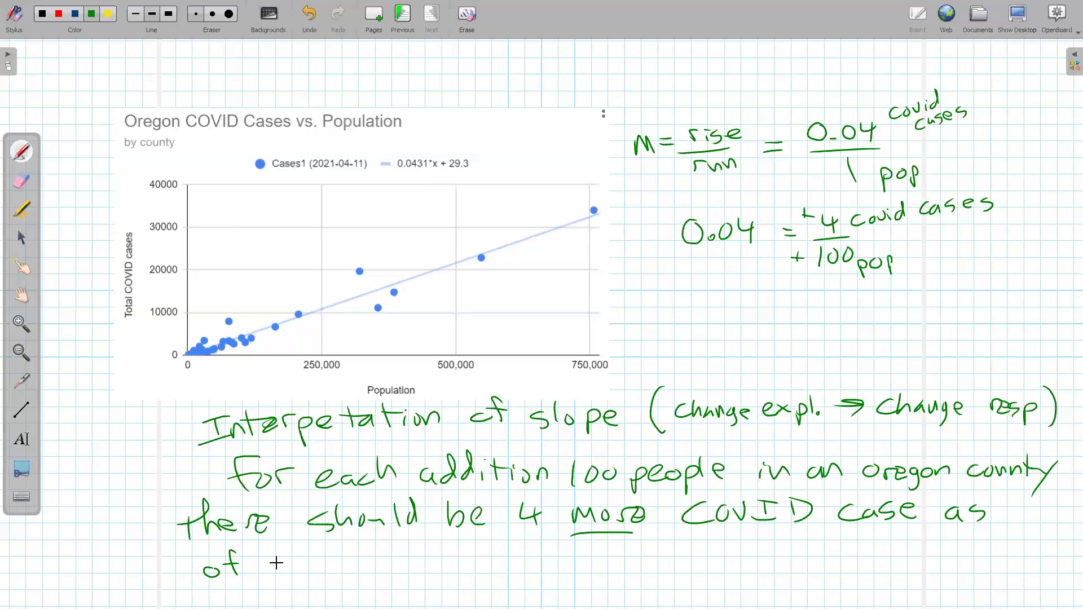
Finish the interpretation sentence with "the second week of April 2021, on average."
{"action": "mouse_move", "coordinate": [281, 539]}
{"action": "left_mouse_down"}
{"action": "mouse_move", "coordinate": [280, 573]}
{"action": "mouse_move", "coordinate": [291, 554]}
{"action": "left_mouse_up"}
{"action": "mouse_move", "coordinate": [288, 537]}
{"action": "left_mouse_down"}
{"action": "mouse_move", "coordinate": [309, 567]}
{"action": "mouse_move", "coordinate": [384, 568]}
{"action": "left_mouse_up"}
{"action": "left_click_drag", "start_coordinate": [402, 562], "coordinate": [479, 565]}
{"action": "mouse_move", "coordinate": [482, 536]}
{"action": "left_mouse_down"}
{"action": "mouse_move", "coordinate": [480, 567]}
{"action": "mouse_move", "coordinate": [546, 544]}
{"action": "mouse_move", "coordinate": [585, 560]}
{"action": "left_mouse_up"}
{"action": "mouse_move", "coordinate": [589, 541]}
{"action": "left_mouse_down"}
{"action": "mouse_move", "coordinate": [587, 564]}
{"action": "mouse_move", "coordinate": [603, 559]}
{"action": "left_mouse_up"}
{"action": "mouse_move", "coordinate": [626, 554]}
{"action": "left_mouse_down"}
{"action": "mouse_move", "coordinate": [622, 569]}
{"action": "mouse_move", "coordinate": [643, 553]}
{"action": "left_mouse_up"}
{"action": "mouse_move", "coordinate": [684, 545]}
{"action": "left_mouse_down"}
{"action": "mouse_move", "coordinate": [680, 569]}
{"action": "mouse_move", "coordinate": [720, 559]}
{"action": "left_mouse_up"}
{"action": "mouse_move", "coordinate": [724, 559]}
{"action": "left_mouse_down"}
{"action": "mouse_move", "coordinate": [740, 550]}
{"action": "mouse_move", "coordinate": [756, 562]}
{"action": "mouse_move", "coordinate": [807, 559]}
{"action": "mouse_move", "coordinate": [824, 545]}
{"action": "mouse_move", "coordinate": [852, 563]}
{"action": "left_mouse_up"}
{"action": "mouse_move", "coordinate": [860, 557]}
{"action": "left_mouse_down"}
{"action": "mouse_move", "coordinate": [856, 567]}
{"action": "mouse_move", "coordinate": [897, 552]}
{"action": "mouse_move", "coordinate": [1038, 552]}
{"action": "mouse_move", "coordinate": [1023, 578]}
{"action": "mouse_move", "coordinate": [1054, 550]}
{"action": "left_mouse_up"}
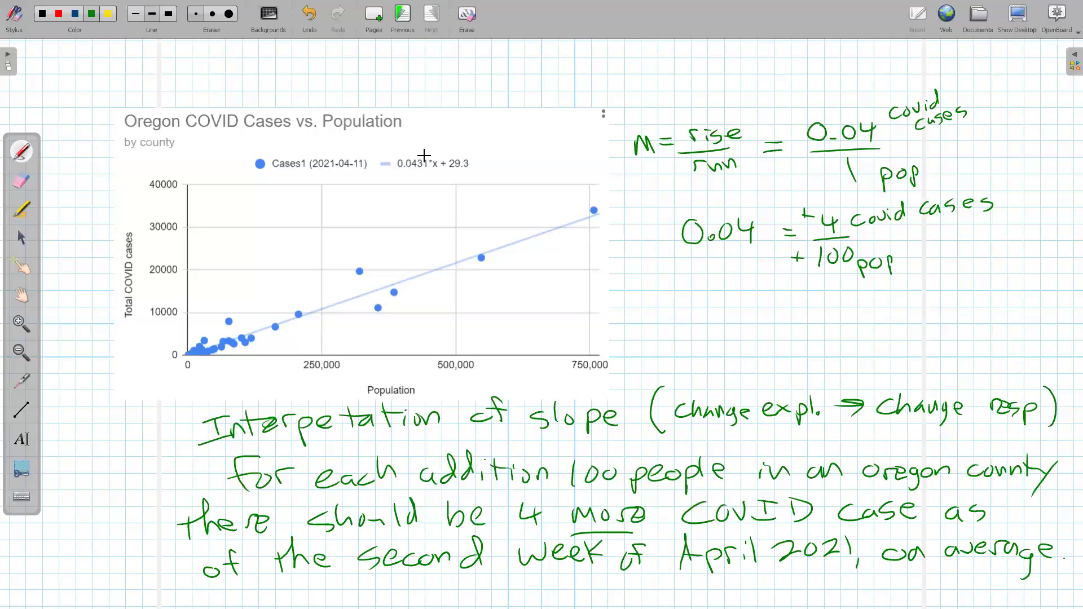
Copy the chart image onto a new blank whiteboard page
{"action": "left_click", "coordinate": [21, 237]}
{"action": "left_click", "coordinate": [404, 130]}
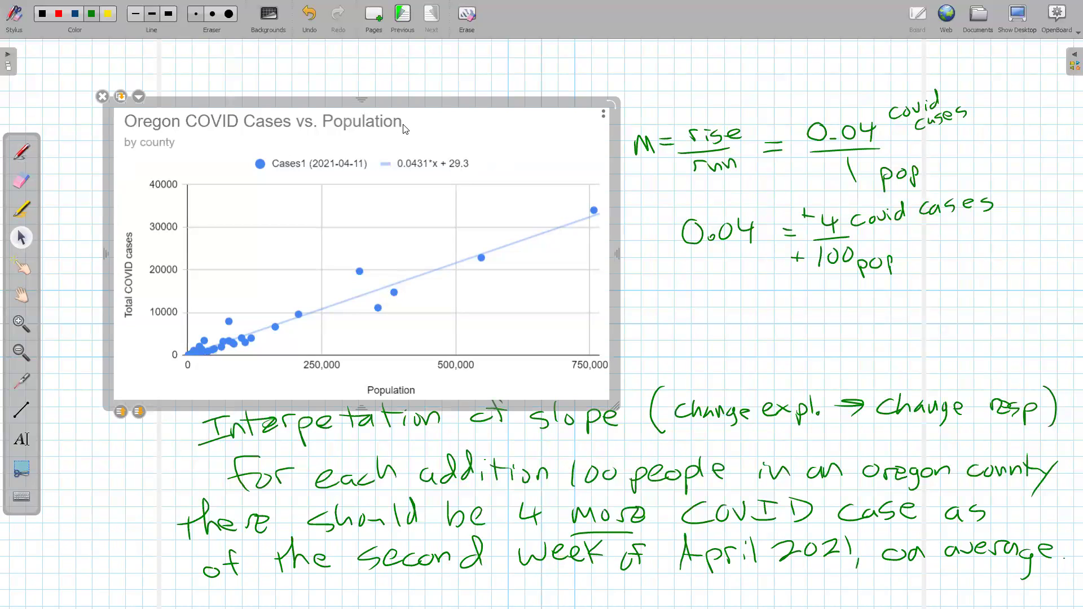
{"action": "left_click", "coordinate": [382, 17]}
{"action": "key", "text": "ctrl+v"}
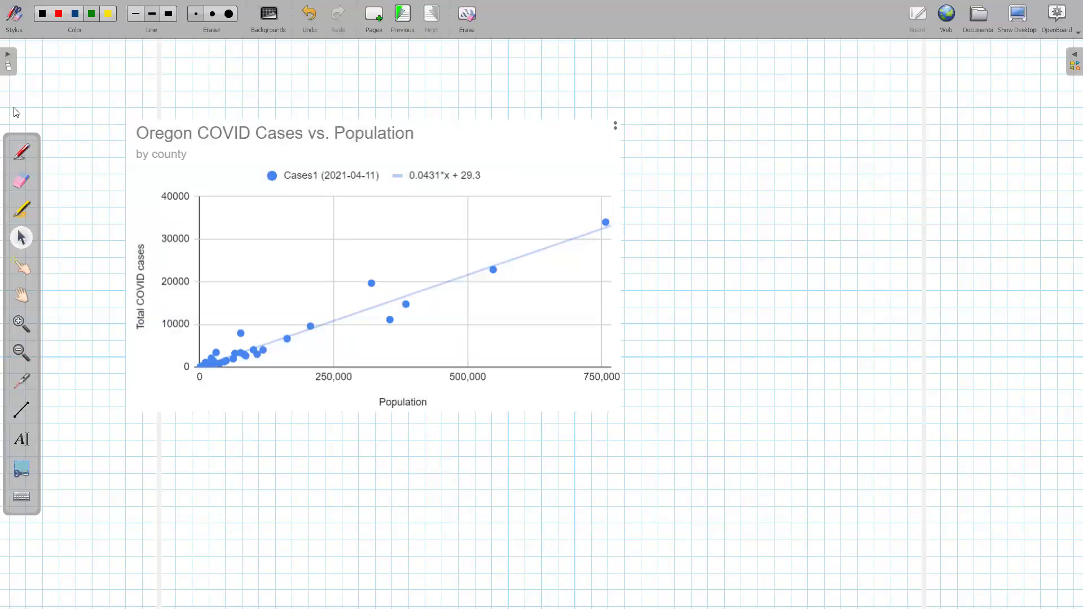
Label the chart's population axis x and cases axis y, and underline the date 2021-04-11 in the legend
{"action": "key", "text": "ctrl+i"}
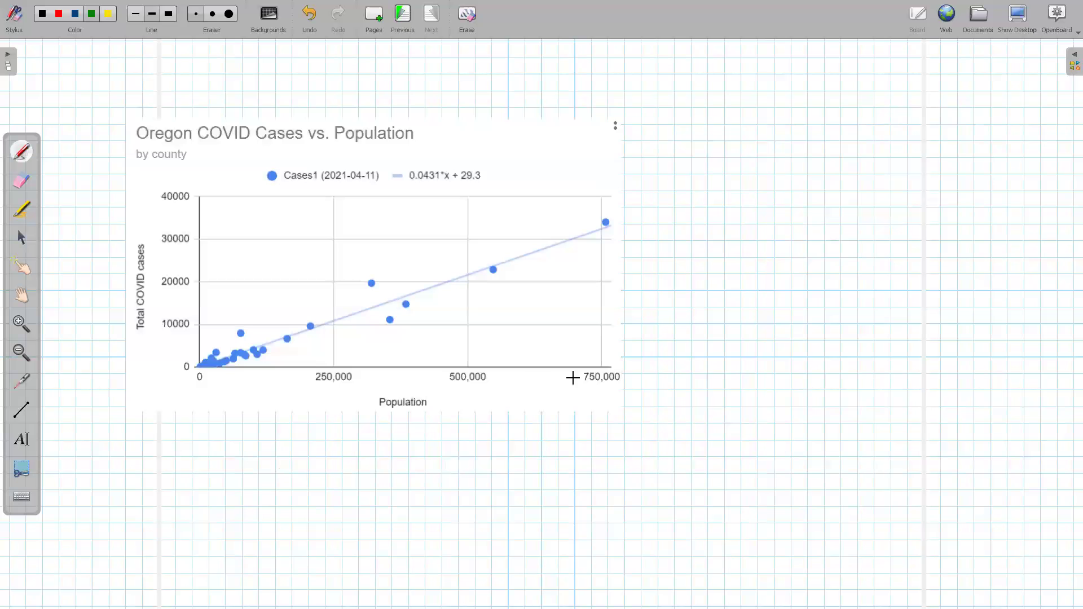
{"action": "left_click_drag", "start_coordinate": [584, 390], "coordinate": [589, 402]}
{"action": "left_click_drag", "start_coordinate": [588, 387], "coordinate": [574, 403]}
{"action": "left_click_drag", "start_coordinate": [179, 176], "coordinate": [186, 182]}
{"action": "left_click_drag", "start_coordinate": [192, 173], "coordinate": [186, 203]}
{"action": "left_click_drag", "start_coordinate": [336, 188], "coordinate": [377, 184]}
Write the line equation y = 0.04x + 29.3 beside the chart
{"action": "left_click_drag", "start_coordinate": [696, 163], "coordinate": [705, 176]}
{"action": "mouse_move", "coordinate": [716, 156]}
{"action": "left_mouse_down"}
{"action": "mouse_move", "coordinate": [699, 198]}
{"action": "mouse_move", "coordinate": [751, 160]}
{"action": "left_mouse_up"}
{"action": "left_click_drag", "start_coordinate": [733, 169], "coordinate": [783, 161]}
{"action": "left_click_drag", "start_coordinate": [793, 168], "coordinate": [797, 173]}
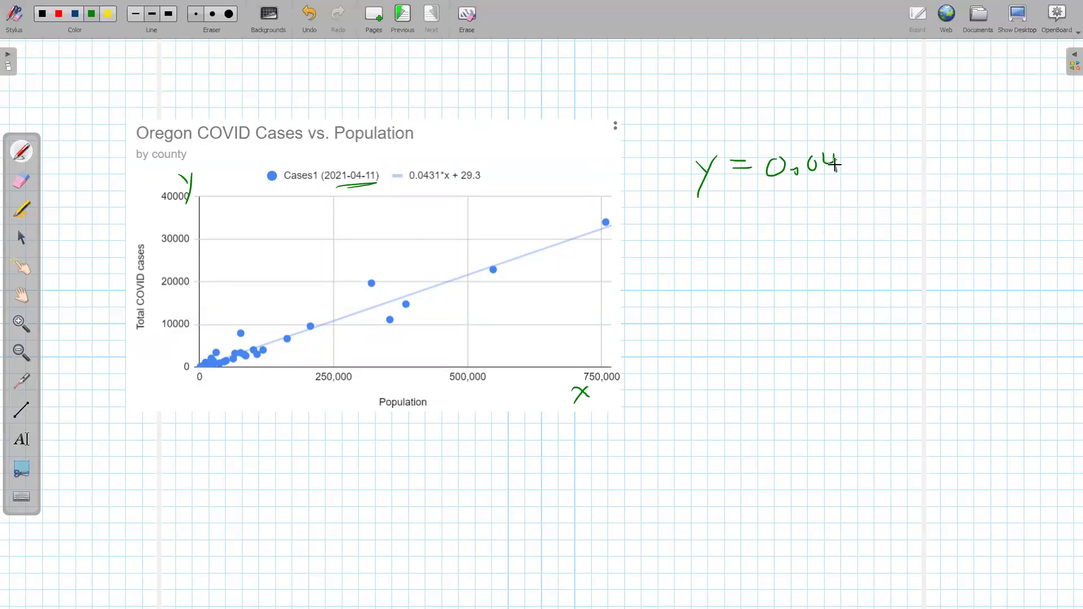
{"action": "left_click_drag", "start_coordinate": [859, 158], "coordinate": [873, 172]}
{"action": "mouse_move", "coordinate": [872, 158]}
{"action": "left_mouse_down"}
{"action": "mouse_move", "coordinate": [860, 173]}
{"action": "mouse_move", "coordinate": [914, 163]}
{"action": "left_mouse_up"}
{"action": "mouse_move", "coordinate": [919, 154]}
{"action": "left_mouse_down"}
{"action": "mouse_move", "coordinate": [940, 172]}
{"action": "mouse_move", "coordinate": [986, 162]}
{"action": "mouse_move", "coordinate": [986, 172]}
{"action": "left_mouse_up"}
{"action": "left_click", "coordinate": [974, 167]}
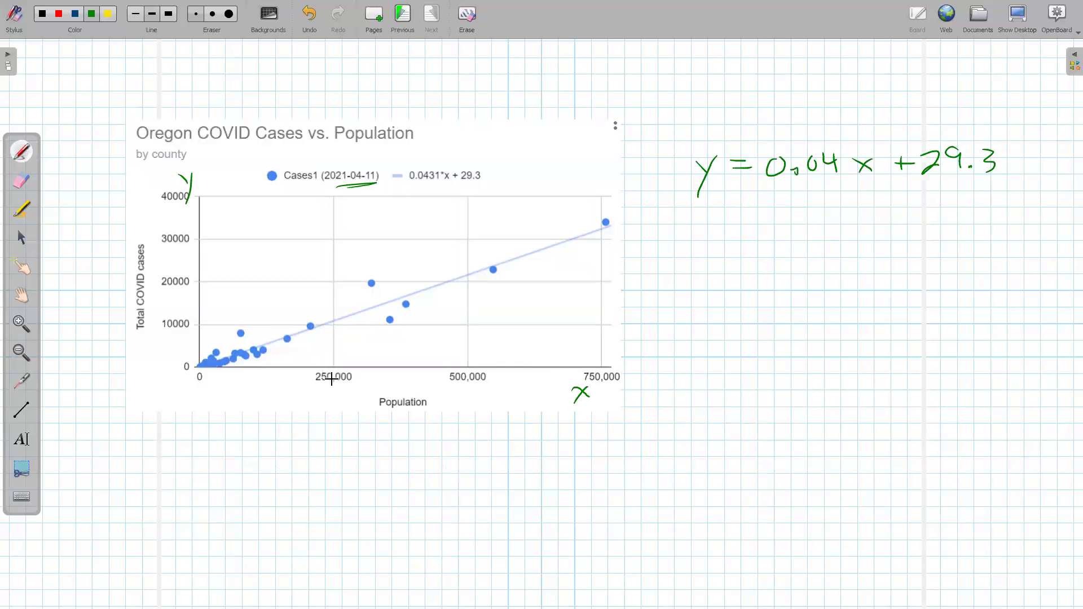
Write "prediction for x = 250,000" below the line equation
{"action": "mouse_move", "coordinate": [654, 213]}
{"action": "left_mouse_down"}
{"action": "mouse_move", "coordinate": [658, 241]}
{"action": "mouse_move", "coordinate": [658, 228]}
{"action": "left_mouse_up"}
{"action": "mouse_move", "coordinate": [683, 215]}
{"action": "left_mouse_down"}
{"action": "mouse_move", "coordinate": [682, 230]}
{"action": "mouse_move", "coordinate": [752, 226]}
{"action": "left_mouse_up"}
{"action": "mouse_move", "coordinate": [761, 198]}
{"action": "left_mouse_down"}
{"action": "mouse_move", "coordinate": [764, 224]}
{"action": "mouse_move", "coordinate": [789, 215]}
{"action": "left_mouse_up"}
{"action": "left_click_drag", "start_coordinate": [796, 223], "coordinate": [810, 223]}
{"action": "mouse_move", "coordinate": [862, 189]}
{"action": "left_mouse_down"}
{"action": "mouse_move", "coordinate": [851, 221]}
{"action": "mouse_move", "coordinate": [876, 208]}
{"action": "left_mouse_up"}
{"action": "left_click_drag", "start_coordinate": [878, 212], "coordinate": [899, 206]}
{"action": "left_click_drag", "start_coordinate": [934, 204], "coordinate": [937, 218]}
{"action": "mouse_move", "coordinate": [970, 203]}
{"action": "left_mouse_down"}
{"action": "mouse_move", "coordinate": [1009, 220]}
{"action": "mouse_move", "coordinate": [1020, 194]}
{"action": "left_mouse_up"}
{"action": "mouse_move", "coordinate": [1009, 197]}
{"action": "left_mouse_down"}
{"action": "mouse_move", "coordinate": [1003, 220]}
{"action": "mouse_move", "coordinate": [1025, 201]}
{"action": "mouse_move", "coordinate": [1066, 204]}
{"action": "left_mouse_up"}
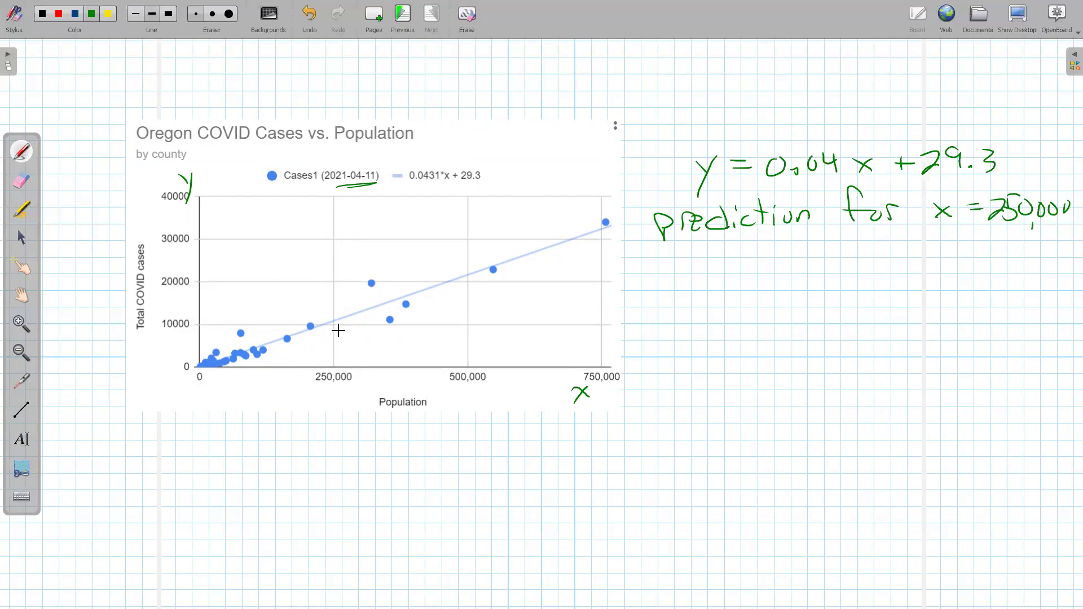
Mark the trendline at population 250,000 and write the substitution y = 0.04 × (250000) + 29.3 under the prediction line
{"action": "left_click_drag", "start_coordinate": [335, 323], "coordinate": [334, 322]}
{"action": "left_click_drag", "start_coordinate": [675, 267], "coordinate": [683, 282]}
{"action": "mouse_move", "coordinate": [689, 266]}
{"action": "left_mouse_down"}
{"action": "mouse_move", "coordinate": [680, 295]}
{"action": "mouse_move", "coordinate": [714, 268]}
{"action": "left_mouse_up"}
{"action": "mouse_move", "coordinate": [701, 276]}
{"action": "left_mouse_down"}
{"action": "mouse_move", "coordinate": [731, 264]}
{"action": "mouse_move", "coordinate": [781, 272]}
{"action": "left_mouse_up"}
{"action": "mouse_move", "coordinate": [776, 260]}
{"action": "left_mouse_down"}
{"action": "mouse_move", "coordinate": [777, 280]}
{"action": "mouse_move", "coordinate": [824, 263]}
{"action": "left_mouse_up"}
{"action": "key", "text": "ctrl+z"}
{"action": "key", "text": "ctrl+z"}
{"action": "mouse_move", "coordinate": [821, 263]}
{"action": "left_mouse_down"}
{"action": "mouse_move", "coordinate": [837, 275]}
{"action": "mouse_move", "coordinate": [876, 260]}
{"action": "left_mouse_up"}
{"action": "left_click_drag", "start_coordinate": [891, 260], "coordinate": [905, 259]}
{"action": "left_click_drag", "start_coordinate": [824, 246], "coordinate": [822, 290]}
{"action": "mouse_move", "coordinate": [907, 249]}
{"action": "left_mouse_down"}
{"action": "mouse_move", "coordinate": [909, 283]}
{"action": "mouse_move", "coordinate": [956, 266]}
{"action": "left_mouse_up"}
{"action": "mouse_move", "coordinate": [950, 260]}
{"action": "left_mouse_down"}
{"action": "mouse_move", "coordinate": [949, 274]}
{"action": "mouse_move", "coordinate": [994, 273]}
{"action": "left_mouse_up"}
{"action": "left_click_drag", "start_coordinate": [1007, 269], "coordinate": [1015, 272]}
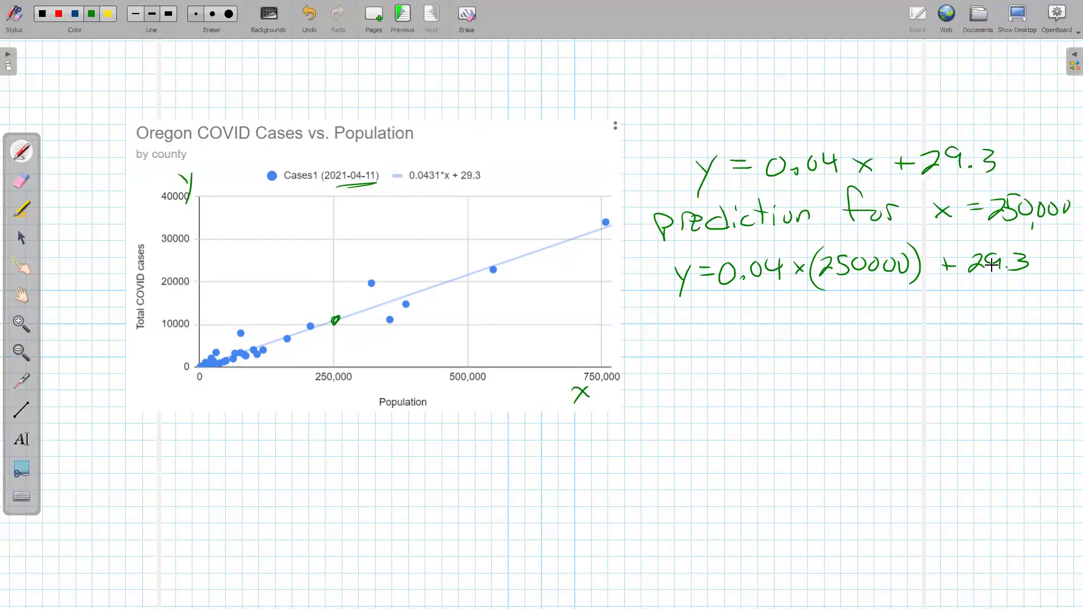
Switch back to the spreadsheet and enter the label x in I22 with the value 250000 in I23
{"action": "left_click", "coordinate": [1021, 21]}
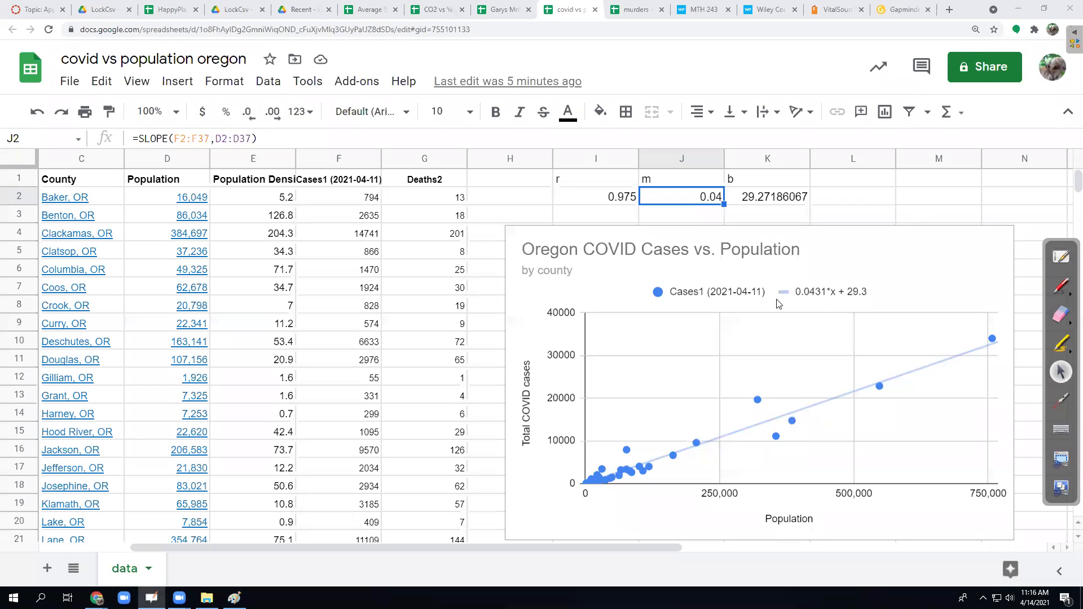
{"action": "scroll", "coordinate": [779, 303], "scroll_direction": "down", "scroll_amount": 2}
{"action": "scroll", "coordinate": [583, 416], "scroll_direction": "up", "scroll_amount": 2}
{"action": "scroll", "coordinate": [640, 413], "scroll_direction": "down", "scroll_amount": 2}
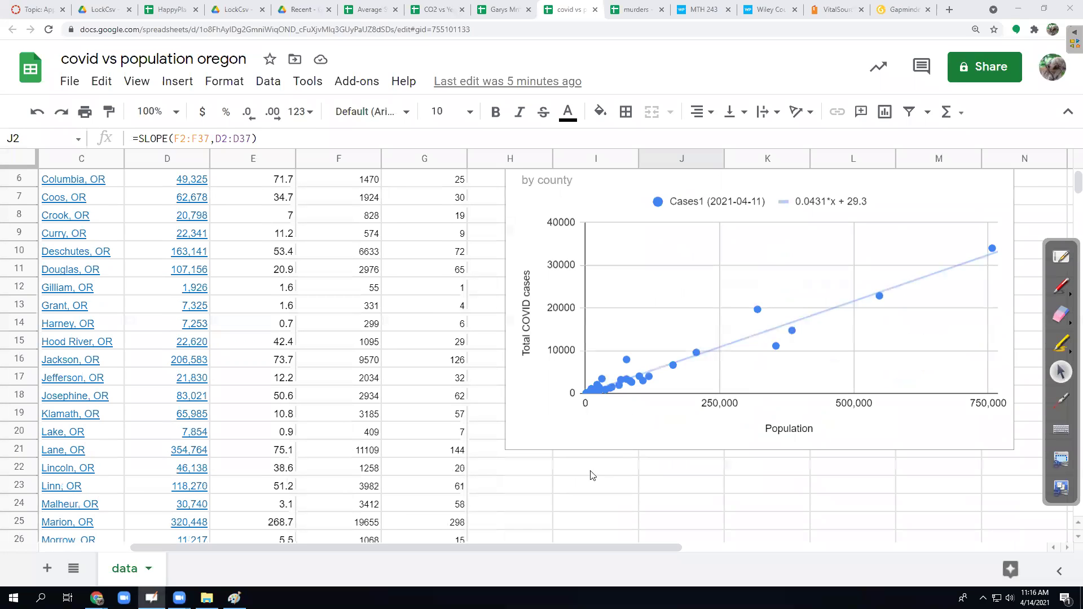
{"action": "left_click", "coordinate": [578, 469]}
{"action": "type", "text": "x"}
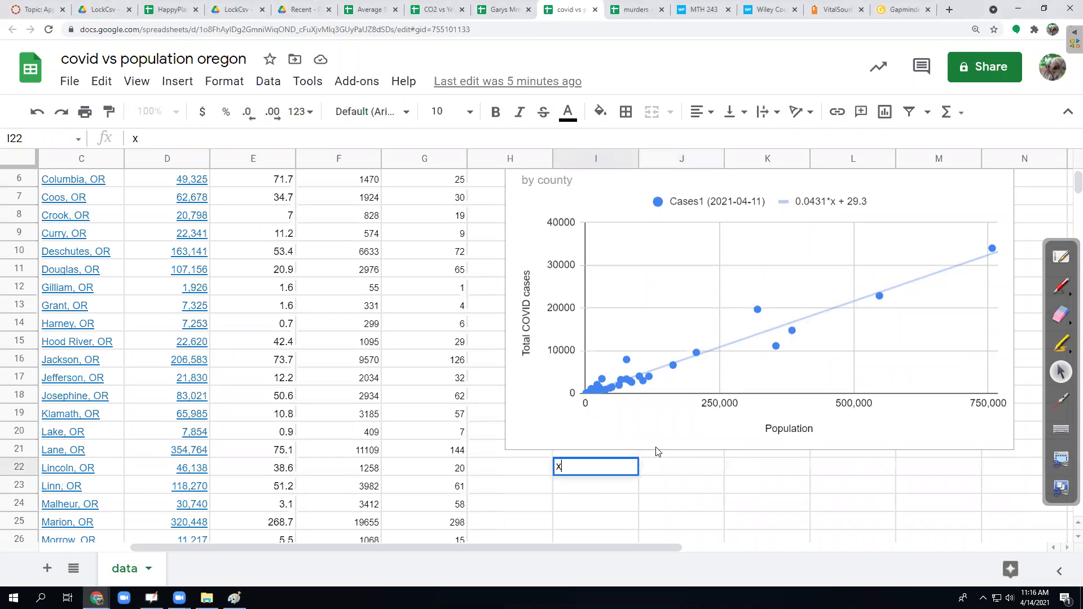
{"action": "key", "text": "Return"}
{"action": "type", "text": "250000"}
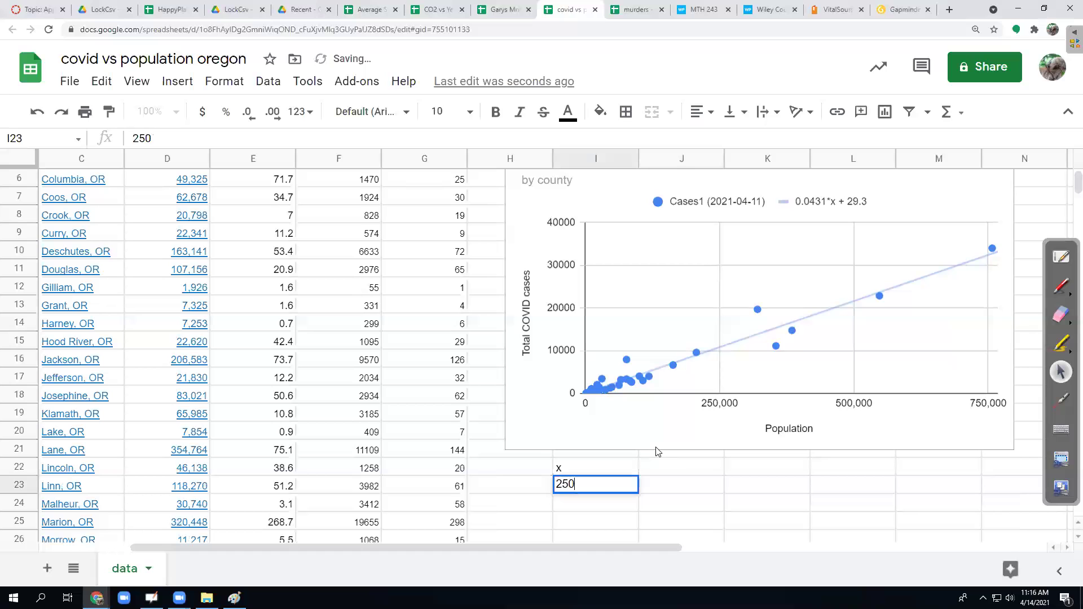
{"action": "key", "text": "Tab"}
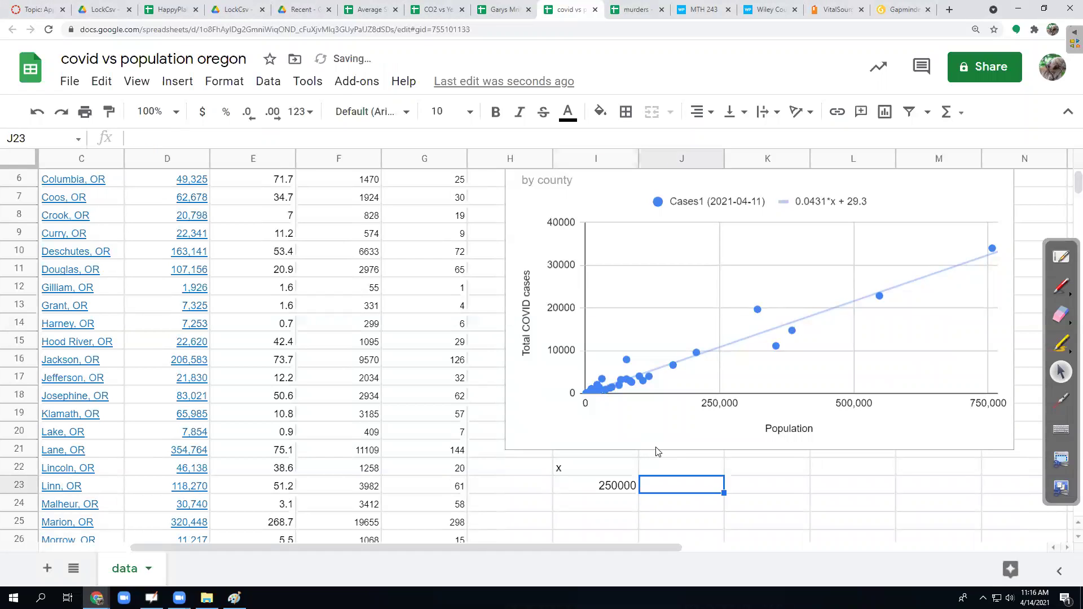
Label J22 as y and calculate the predicted cases in J23 with =0.04*I23+29.3
{"action": "key", "text": "Up"}
{"action": "type", "text": "y"}
{"action": "key", "text": "Return"}
{"action": "type", "text": "="}
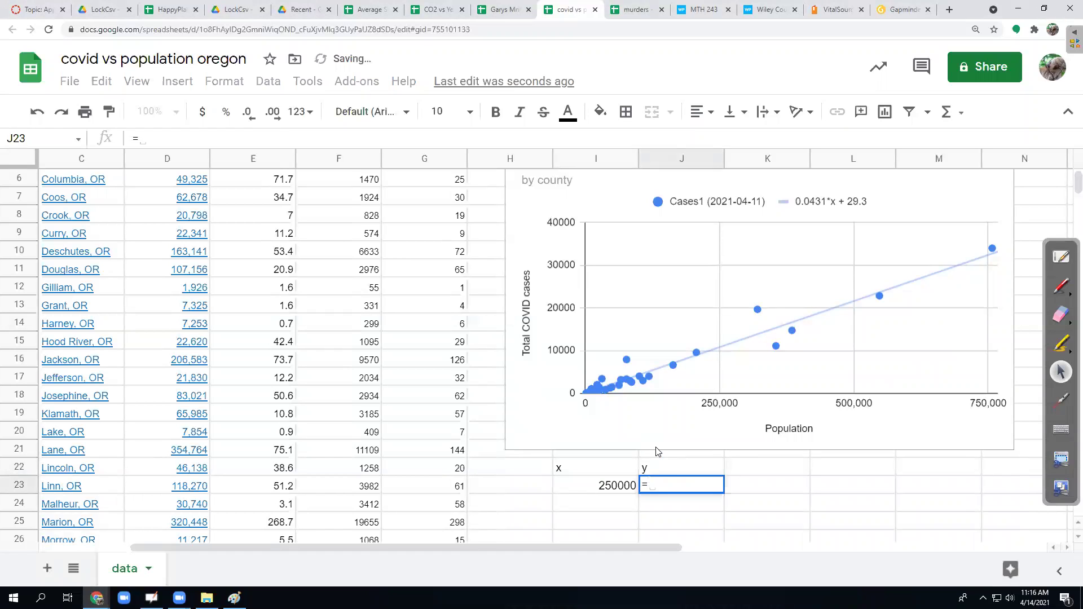
{"action": "type", "text": "0.04"}
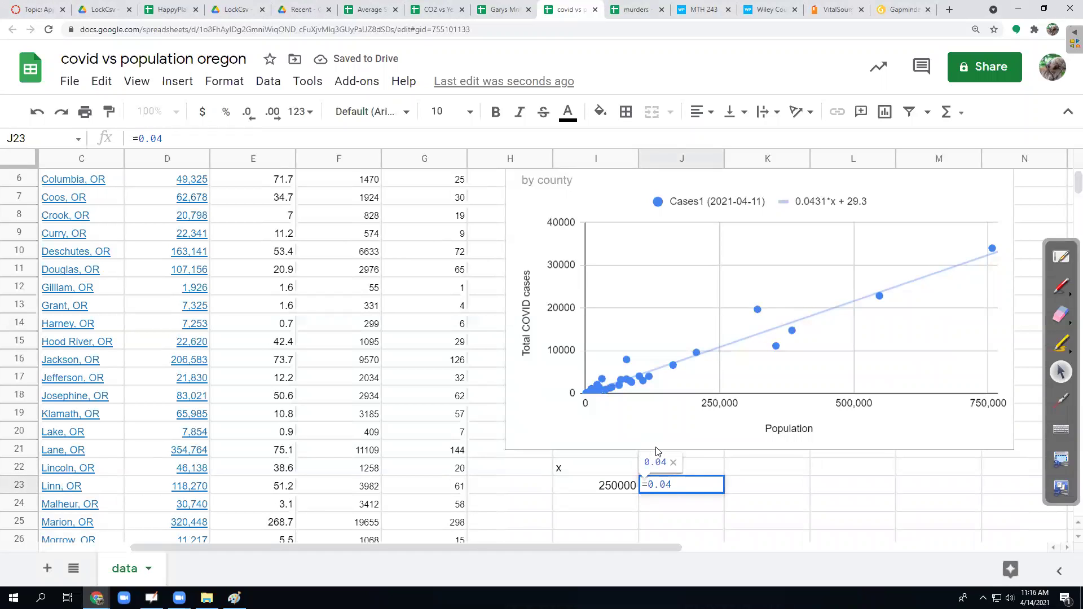
{"action": "type", "text": "*"}
{"action": "key", "text": "Left"}
{"action": "type", "text": "+29.3"}
{"action": "key", "text": "Return"}
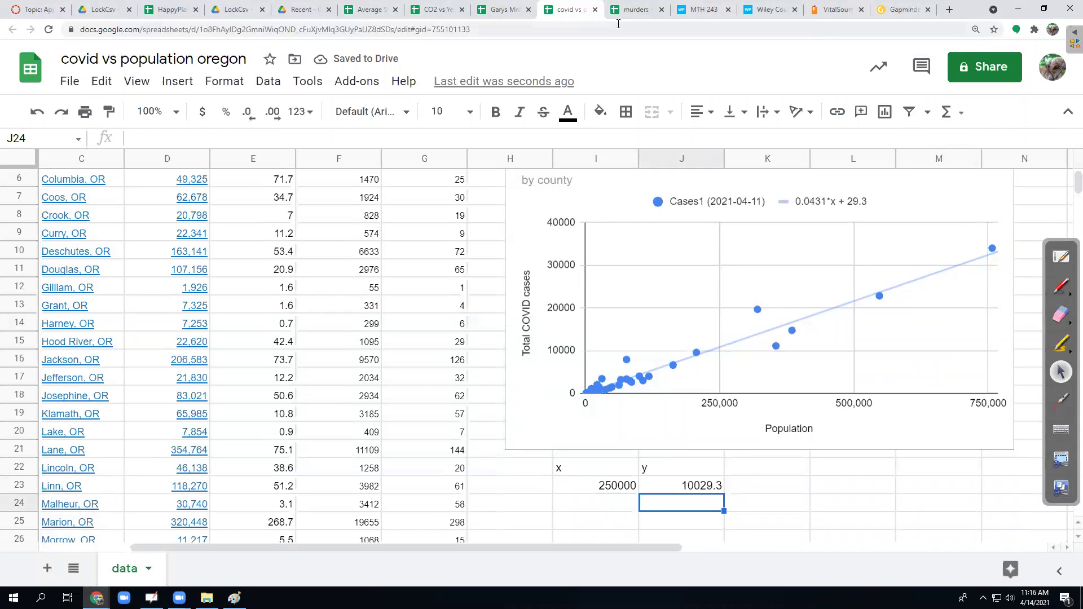
Return to the OpenBoard page and write the predicted value = 10,025 below the substitution
{"action": "left_click", "coordinate": [1066, 257]}
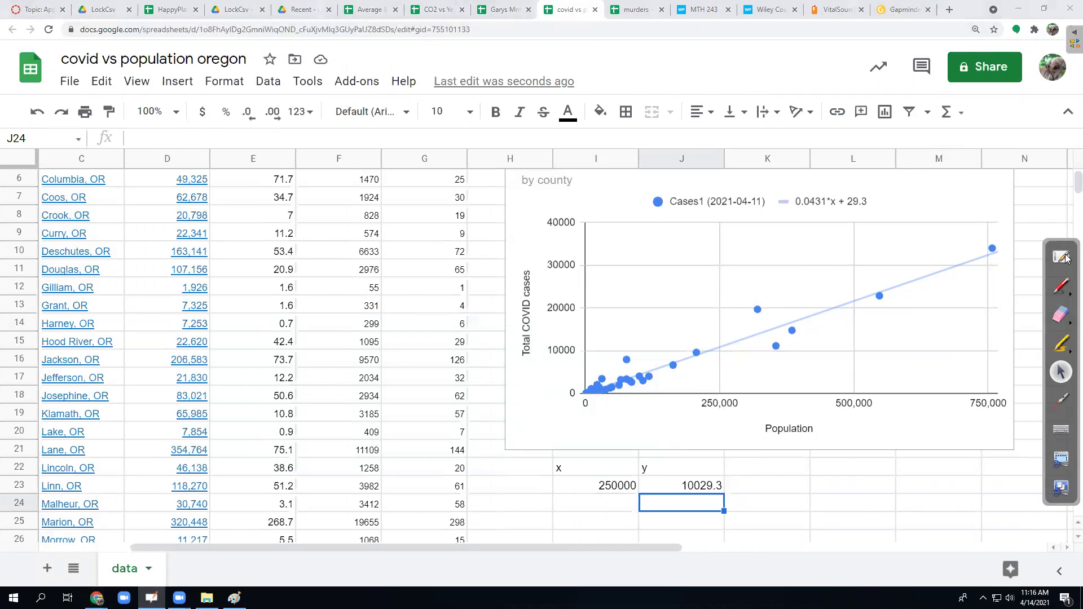
{"action": "left_click_drag", "start_coordinate": [706, 306], "coordinate": [728, 304]}
{"action": "left_click_drag", "start_coordinate": [707, 313], "coordinate": [740, 322]}
{"action": "left_click_drag", "start_coordinate": [771, 302], "coordinate": [804, 305]}
{"action": "left_click_drag", "start_coordinate": [816, 302], "coordinate": [844, 317]}
{"action": "left_click_drag", "start_coordinate": [850, 293], "coordinate": [869, 292]}
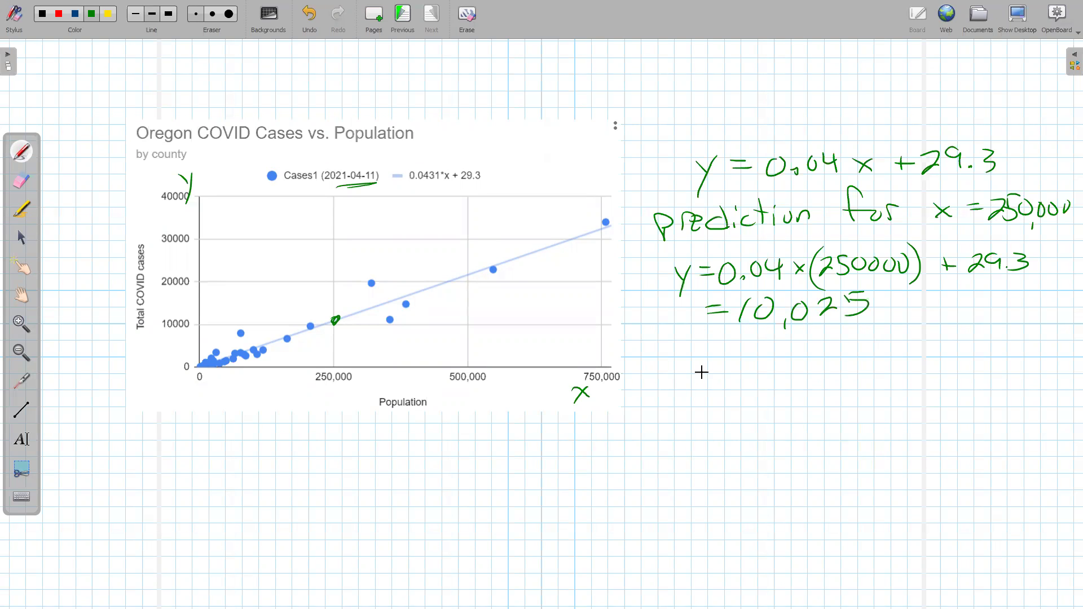
Handwrite "for a region in Oregon" beneath the = 10,025 result, redoing the misspelt part of "region" and capitalising the O
{"action": "left_click_drag", "start_coordinate": [676, 333], "coordinate": [668, 360]}
{"action": "left_click_drag", "start_coordinate": [662, 345], "coordinate": [687, 347]}
{"action": "mouse_move", "coordinate": [700, 358]}
{"action": "left_mouse_down"}
{"action": "mouse_move", "coordinate": [719, 344]}
{"action": "mouse_move", "coordinate": [837, 356]}
{"action": "mouse_move", "coordinate": [847, 377]}
{"action": "mouse_move", "coordinate": [890, 354]}
{"action": "left_mouse_up"}
{"action": "left_click_drag", "start_coordinate": [893, 342], "coordinate": [901, 341]}
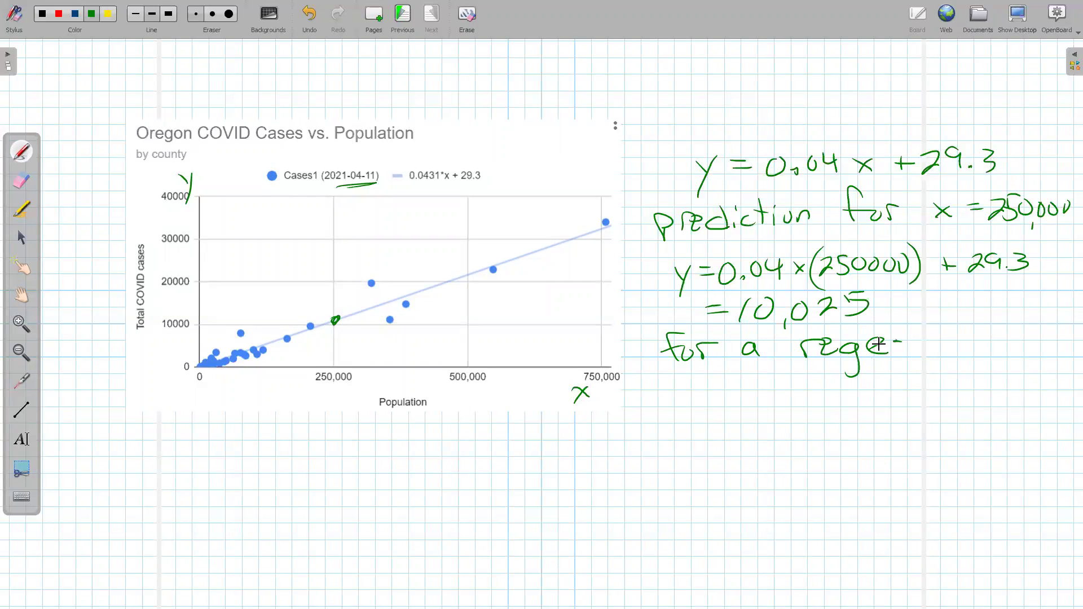
{"action": "key", "text": "ctrl+z"}
{"action": "mouse_move", "coordinate": [874, 339]}
{"action": "left_mouse_down"}
{"action": "mouse_move", "coordinate": [874, 354]}
{"action": "mouse_move", "coordinate": [894, 344]}
{"action": "left_mouse_up"}
{"action": "left_click_drag", "start_coordinate": [904, 354], "coordinate": [1023, 342]}
{"action": "mouse_move", "coordinate": [1028, 346]}
{"action": "left_mouse_down"}
{"action": "mouse_move", "coordinate": [1035, 339]}
{"action": "mouse_move", "coordinate": [1041, 353]}
{"action": "mouse_move", "coordinate": [1071, 342]}
{"action": "left_mouse_up"}
{"action": "mouse_move", "coordinate": [992, 331]}
{"action": "left_mouse_down"}
{"action": "mouse_move", "coordinate": [981, 345]}
{"action": "mouse_move", "coordinate": [1000, 352]}
{"action": "left_mouse_up"}
Continue the interpretation with the handwritten line "with a population"
{"action": "left_click_drag", "start_coordinate": [655, 388], "coordinate": [709, 399]}
{"action": "mouse_move", "coordinate": [716, 373]}
{"action": "left_mouse_down"}
{"action": "mouse_move", "coordinate": [726, 399]}
{"action": "mouse_move", "coordinate": [820, 407]}
{"action": "mouse_move", "coordinate": [834, 389]}
{"action": "left_mouse_up"}
{"action": "left_click_drag", "start_coordinate": [852, 382], "coordinate": [869, 412]}
{"action": "left_click_drag", "start_coordinate": [866, 382], "coordinate": [900, 391]}
{"action": "left_click_drag", "start_coordinate": [919, 357], "coordinate": [911, 393]}
{"action": "mouse_move", "coordinate": [936, 372]}
{"action": "left_mouse_down"}
{"action": "mouse_move", "coordinate": [941, 392]}
{"action": "mouse_move", "coordinate": [952, 389]}
{"action": "left_mouse_up"}
{"action": "left_click_drag", "start_coordinate": [942, 375], "coordinate": [993, 388]}
{"action": "left_click_drag", "start_coordinate": [996, 377], "coordinate": [1008, 384]}
Write "of 250,000 people" as the following line of the interpretation
{"action": "mouse_move", "coordinate": [667, 435]}
{"action": "left_mouse_down"}
{"action": "mouse_move", "coordinate": [660, 447]}
{"action": "mouse_move", "coordinate": [670, 440]}
{"action": "left_mouse_up"}
{"action": "left_click_drag", "start_coordinate": [687, 420], "coordinate": [674, 445]}
{"action": "left_click_drag", "start_coordinate": [678, 434], "coordinate": [747, 445]}
{"action": "mouse_move", "coordinate": [759, 422]}
{"action": "left_mouse_down"}
{"action": "mouse_move", "coordinate": [757, 433]}
{"action": "mouse_move", "coordinate": [774, 416]}
{"action": "left_mouse_up"}
{"action": "mouse_move", "coordinate": [757, 431]}
{"action": "left_mouse_down"}
{"action": "mouse_move", "coordinate": [758, 444]}
{"action": "mouse_move", "coordinate": [795, 423]}
{"action": "mouse_move", "coordinate": [809, 449]}
{"action": "mouse_move", "coordinate": [850, 422]}
{"action": "mouse_move", "coordinate": [884, 420]}
{"action": "mouse_move", "coordinate": [923, 455]}
{"action": "left_mouse_up"}
{"action": "left_click_drag", "start_coordinate": [922, 428], "coordinate": [954, 435]}
{"action": "left_click_drag", "start_coordinate": [968, 424], "coordinate": [967, 428]}
{"action": "mouse_move", "coordinate": [975, 426]}
{"action": "left_mouse_down"}
{"action": "mouse_move", "coordinate": [977, 453]}
{"action": "mouse_move", "coordinate": [982, 440]}
{"action": "left_mouse_up"}
{"action": "mouse_move", "coordinate": [994, 411]}
{"action": "left_mouse_down"}
{"action": "mouse_move", "coordinate": [993, 442]}
{"action": "mouse_move", "coordinate": [1018, 439]}
{"action": "left_mouse_up"}
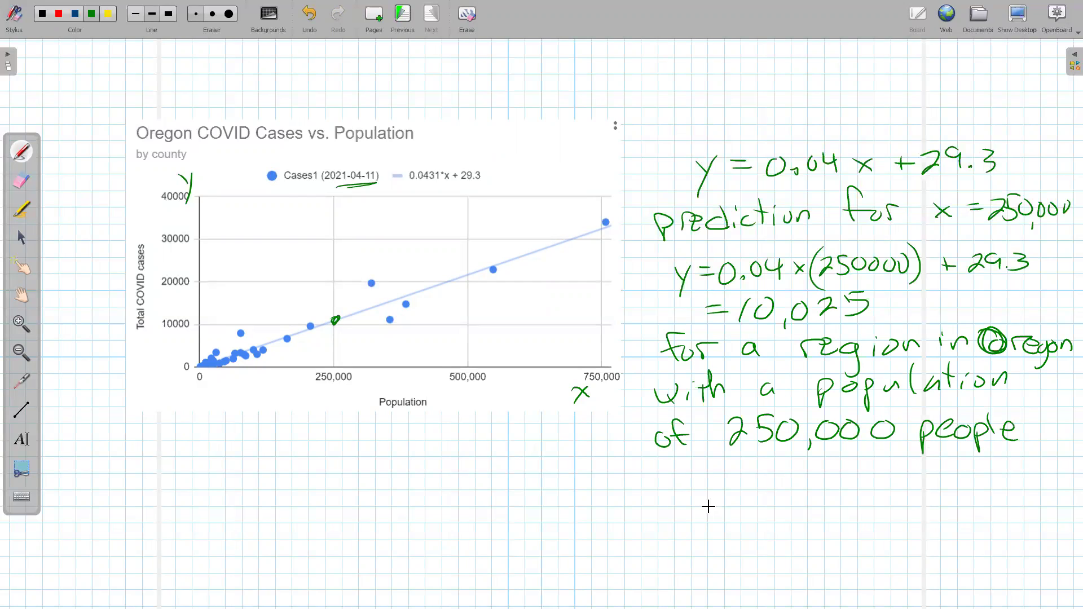
Add "we expect about" below the population line
{"action": "mouse_move", "coordinate": [649, 472]}
{"action": "left_mouse_down"}
{"action": "mouse_move", "coordinate": [677, 466]}
{"action": "mouse_move", "coordinate": [699, 483]}
{"action": "mouse_move", "coordinate": [773, 483]}
{"action": "left_mouse_up"}
{"action": "mouse_move", "coordinate": [772, 467]}
{"action": "left_mouse_down"}
{"action": "mouse_move", "coordinate": [760, 484]}
{"action": "mouse_move", "coordinate": [785, 498]}
{"action": "mouse_move", "coordinate": [799, 475]}
{"action": "mouse_move", "coordinate": [819, 466]}
{"action": "mouse_move", "coordinate": [845, 481]}
{"action": "mouse_move", "coordinate": [850, 469]}
{"action": "left_mouse_up"}
{"action": "left_click_drag", "start_coordinate": [843, 460], "coordinate": [891, 481]}
{"action": "mouse_move", "coordinate": [903, 455]}
{"action": "left_mouse_down"}
{"action": "mouse_move", "coordinate": [901, 481]}
{"action": "mouse_move", "coordinate": [931, 470]}
{"action": "mouse_move", "coordinate": [954, 477]}
{"action": "left_mouse_up"}
{"action": "left_click_drag", "start_coordinate": [966, 455], "coordinate": [968, 468]}
{"action": "left_click_drag", "start_coordinate": [961, 461], "coordinate": [972, 459]}
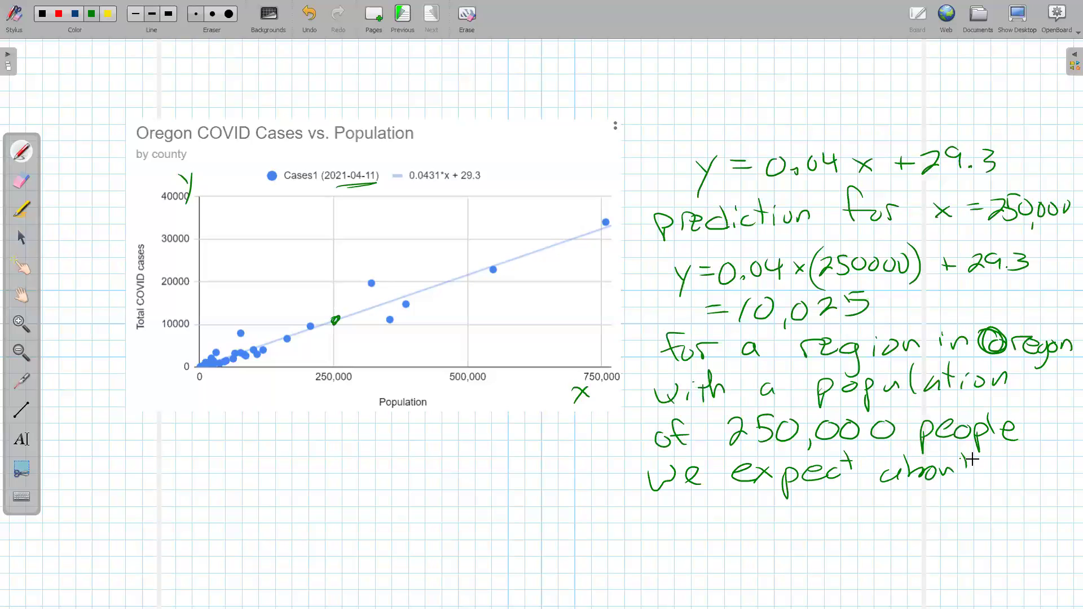
Write the predicted amount "10025 COVID cases" on a new line of the interpretation
{"action": "left_click_drag", "start_coordinate": [659, 515], "coordinate": [655, 538]}
{"action": "left_click_drag", "start_coordinate": [680, 513], "coordinate": [741, 524]}
{"action": "mouse_move", "coordinate": [751, 506]}
{"action": "left_mouse_down"}
{"action": "mouse_move", "coordinate": [816, 524]}
{"action": "mouse_move", "coordinate": [833, 505]}
{"action": "mouse_move", "coordinate": [862, 501]}
{"action": "mouse_move", "coordinate": [894, 523]}
{"action": "mouse_move", "coordinate": [946, 520]}
{"action": "left_mouse_up"}
{"action": "mouse_move", "coordinate": [966, 506]}
{"action": "left_mouse_down"}
{"action": "mouse_move", "coordinate": [970, 518]}
{"action": "mouse_move", "coordinate": [1019, 508]}
{"action": "left_mouse_up"}
Finish the interpretation sentence with "total in early April of 2021." across two lines
{"action": "mouse_move", "coordinate": [671, 554]}
{"action": "left_mouse_down"}
{"action": "mouse_move", "coordinate": [666, 574]}
{"action": "mouse_move", "coordinate": [688, 559]}
{"action": "left_mouse_up"}
{"action": "left_click_drag", "start_coordinate": [695, 560], "coordinate": [853, 562]}
{"action": "mouse_move", "coordinate": [874, 550]}
{"action": "left_mouse_down"}
{"action": "mouse_move", "coordinate": [861, 559]}
{"action": "mouse_move", "coordinate": [908, 555]}
{"action": "left_mouse_up"}
{"action": "mouse_move", "coordinate": [915, 545]}
{"action": "left_mouse_down"}
{"action": "mouse_move", "coordinate": [915, 575]}
{"action": "mouse_move", "coordinate": [960, 530]}
{"action": "mouse_move", "coordinate": [968, 562]}
{"action": "left_mouse_up"}
{"action": "mouse_move", "coordinate": [975, 544]}
{"action": "left_mouse_down"}
{"action": "mouse_move", "coordinate": [976, 571]}
{"action": "mouse_move", "coordinate": [986, 555]}
{"action": "left_mouse_up"}
{"action": "mouse_move", "coordinate": [999, 561]}
{"action": "left_mouse_down"}
{"action": "mouse_move", "coordinate": [1008, 544]}
{"action": "mouse_move", "coordinate": [1016, 553]}
{"action": "left_mouse_up"}
{"action": "left_click", "coordinate": [1017, 535]}
{"action": "left_click_drag", "start_coordinate": [1022, 530], "coordinate": [1026, 553]}
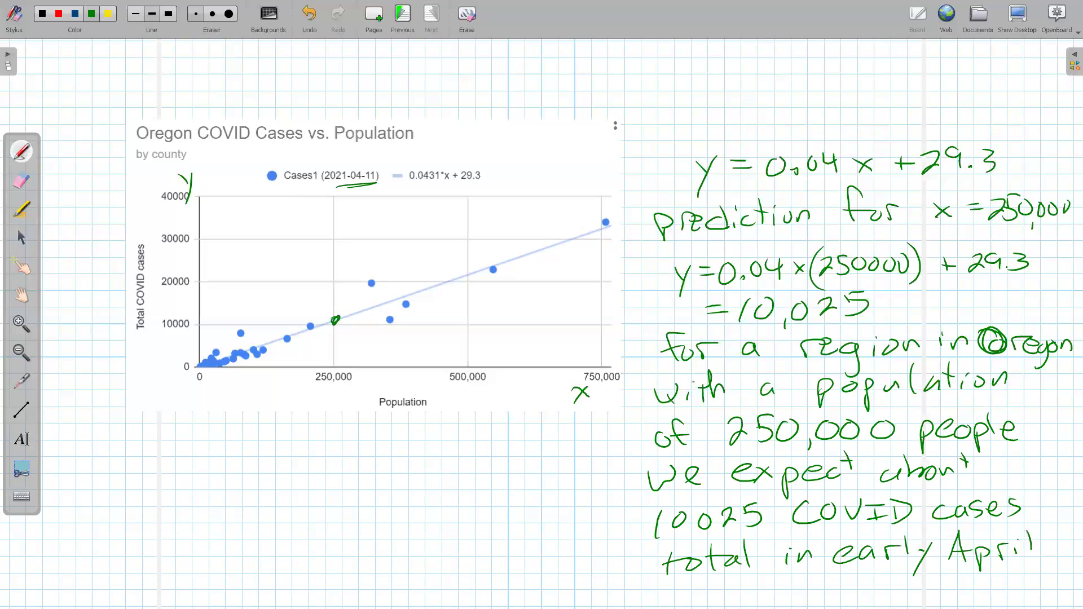
{"action": "left_click_drag", "start_coordinate": [721, 580], "coordinate": [709, 602]}
{"action": "mouse_move", "coordinate": [707, 590]}
{"action": "left_mouse_down"}
{"action": "mouse_move", "coordinate": [789, 595]}
{"action": "mouse_move", "coordinate": [800, 580]}
{"action": "mouse_move", "coordinate": [845, 593]}
{"action": "mouse_move", "coordinate": [860, 578]}
{"action": "left_mouse_up"}
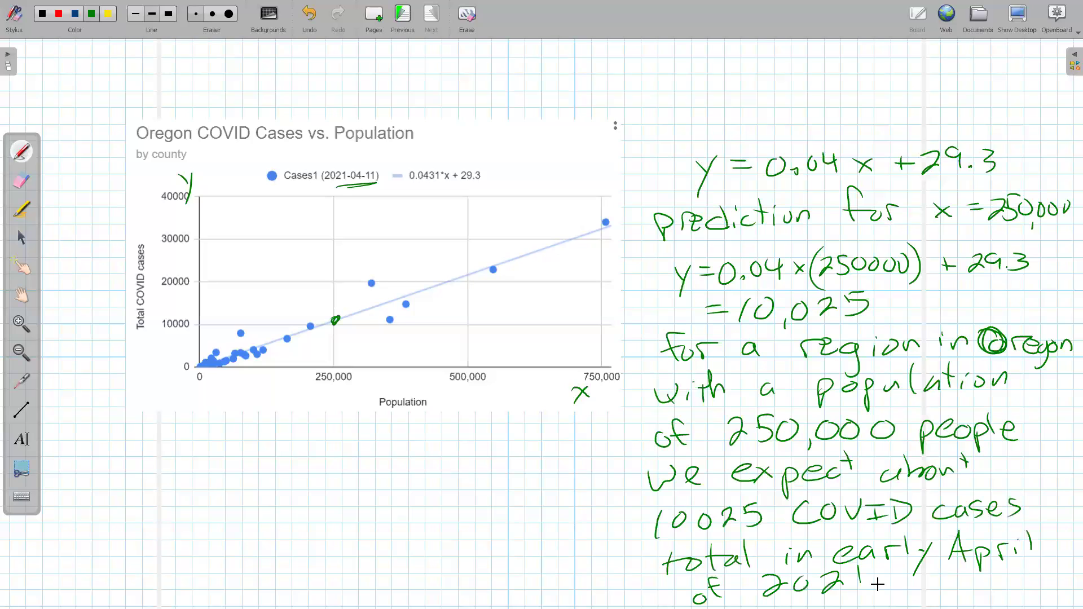
{"action": "left_click", "coordinate": [877, 585]}
Write r ≈ 0.96 above the equation and "This is an interpolation, since 250 000 people is within the data range." under the chart
{"action": "mouse_move", "coordinate": [757, 98]}
{"action": "left_mouse_down"}
{"action": "mouse_move", "coordinate": [873, 106]}
{"action": "mouse_move", "coordinate": [896, 94]}
{"action": "left_mouse_up"}
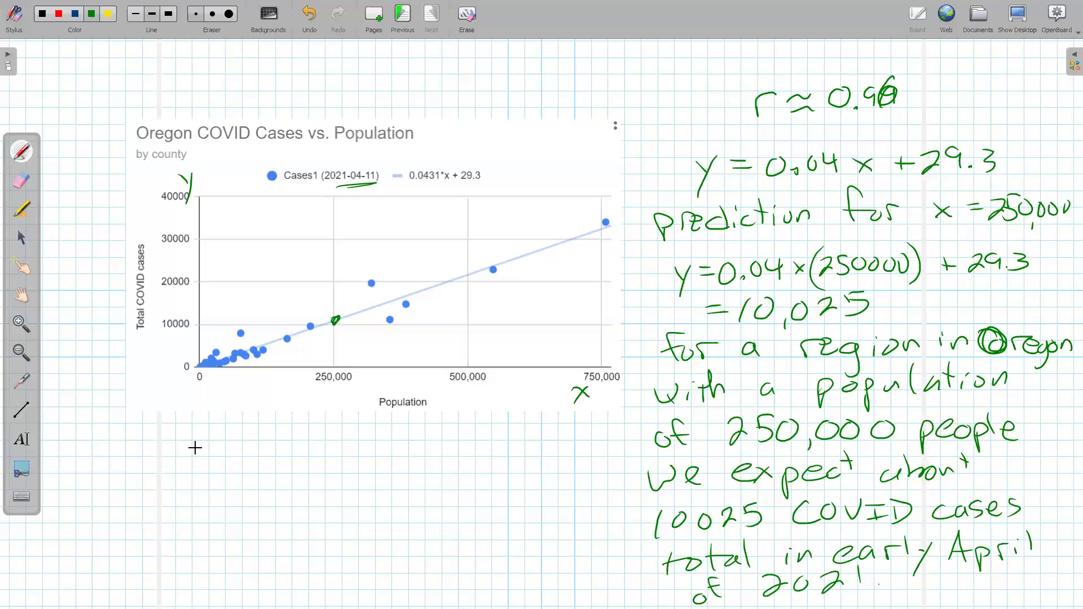
{"action": "mouse_move", "coordinate": [172, 444]}
{"action": "left_mouse_down"}
{"action": "mouse_move", "coordinate": [225, 440]}
{"action": "mouse_move", "coordinate": [274, 454]}
{"action": "mouse_move", "coordinate": [317, 435]}
{"action": "mouse_move", "coordinate": [339, 452]}
{"action": "mouse_move", "coordinate": [389, 454]}
{"action": "mouse_move", "coordinate": [495, 432]}
{"action": "mouse_move", "coordinate": [520, 447]}
{"action": "mouse_move", "coordinate": [527, 433]}
{"action": "mouse_move", "coordinate": [548, 454]}
{"action": "mouse_move", "coordinate": [591, 440]}
{"action": "left_mouse_up"}
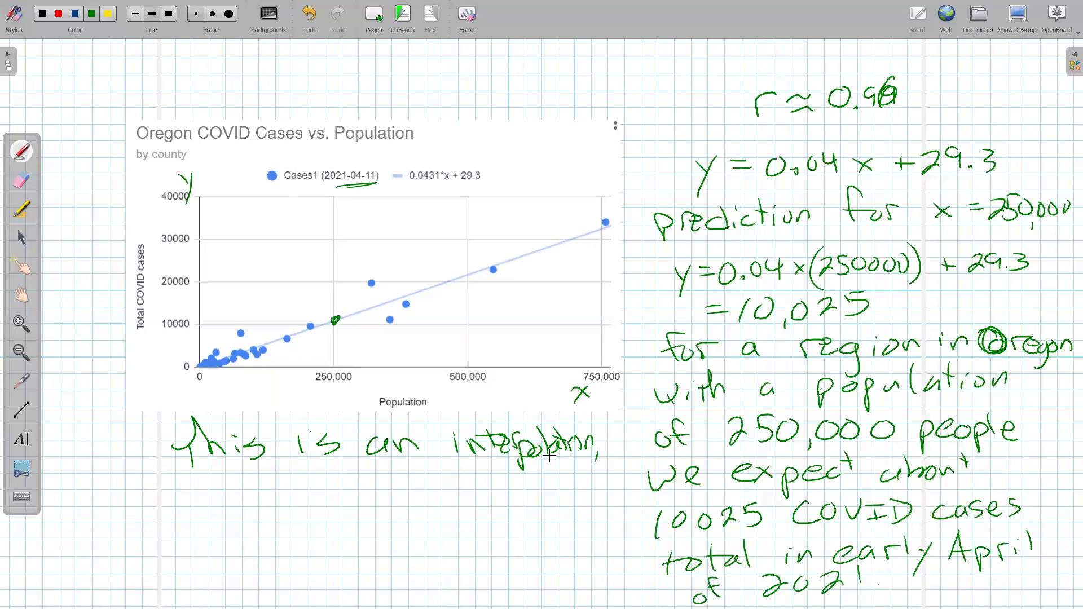
{"action": "mouse_move", "coordinate": [174, 471]}
{"action": "left_mouse_down"}
{"action": "mouse_move", "coordinate": [169, 494]}
{"action": "mouse_move", "coordinate": [259, 480]}
{"action": "mouse_move", "coordinate": [316, 486]}
{"action": "left_mouse_up"}
{"action": "mouse_move", "coordinate": [337, 465]}
{"action": "left_mouse_down"}
{"action": "mouse_move", "coordinate": [325, 474]}
{"action": "mouse_move", "coordinate": [342, 486]}
{"action": "mouse_move", "coordinate": [407, 478]}
{"action": "mouse_move", "coordinate": [562, 488]}
{"action": "left_mouse_up"}
{"action": "mouse_move", "coordinate": [163, 515]}
{"action": "left_mouse_down"}
{"action": "mouse_move", "coordinate": [207, 509]}
{"action": "mouse_move", "coordinate": [226, 526]}
{"action": "mouse_move", "coordinate": [339, 520]}
{"action": "mouse_move", "coordinate": [395, 500]}
{"action": "mouse_move", "coordinate": [424, 520]}
{"action": "mouse_move", "coordinate": [596, 516]}
{"action": "left_mouse_up"}
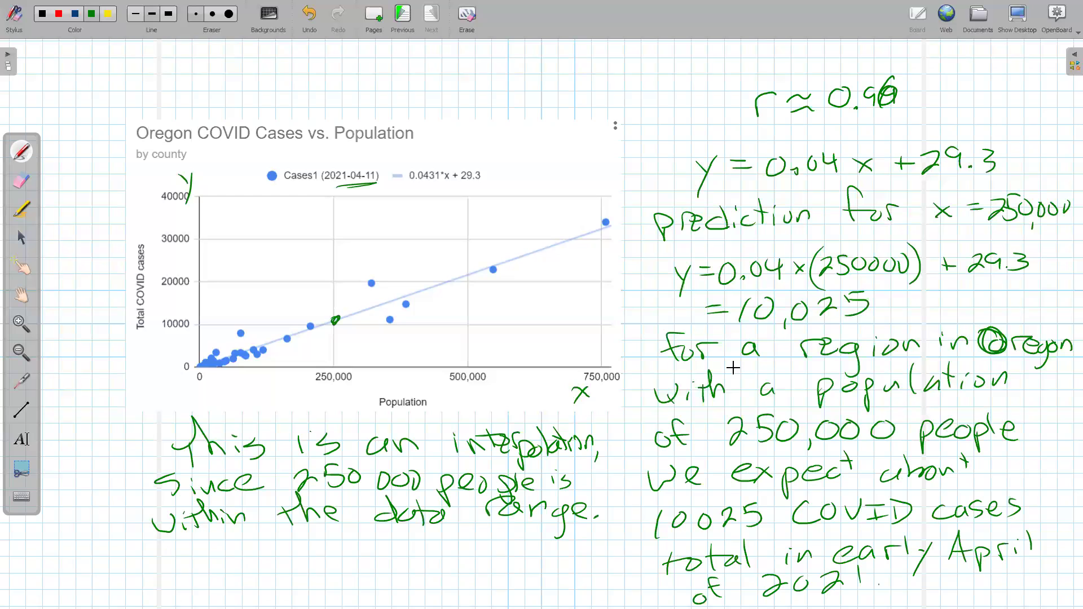
Underline the 0.96 value and write "I think this is reasonable" below the interpolation sentence
{"action": "left_click_drag", "start_coordinate": [869, 116], "coordinate": [902, 120]}
{"action": "mouse_move", "coordinate": [180, 545]}
{"action": "left_mouse_down"}
{"action": "mouse_move", "coordinate": [178, 561]}
{"action": "mouse_move", "coordinate": [196, 542]}
{"action": "left_mouse_up"}
{"action": "left_click_drag", "start_coordinate": [165, 562], "coordinate": [196, 556]}
{"action": "mouse_move", "coordinate": [215, 535]}
{"action": "left_mouse_down"}
{"action": "mouse_move", "coordinate": [225, 549]}
{"action": "mouse_move", "coordinate": [310, 556]}
{"action": "left_mouse_up"}
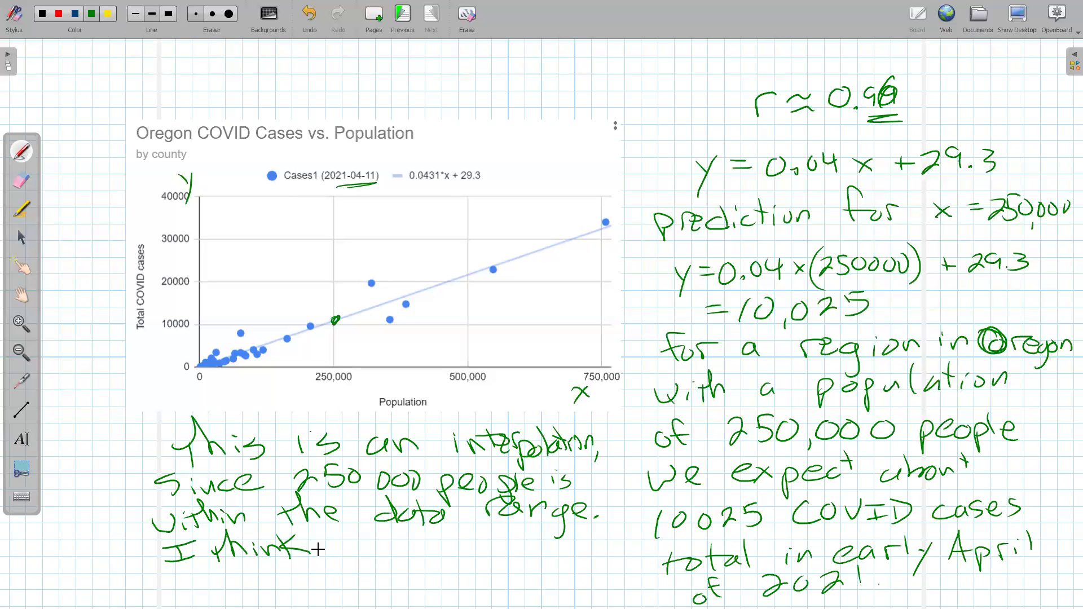
{"action": "left_click_drag", "start_coordinate": [325, 543], "coordinate": [341, 541]}
{"action": "mouse_move", "coordinate": [334, 537]}
{"action": "left_mouse_down"}
{"action": "mouse_move", "coordinate": [333, 561]}
{"action": "mouse_move", "coordinate": [364, 550]}
{"action": "left_mouse_up"}
{"action": "mouse_move", "coordinate": [369, 539]}
{"action": "left_mouse_down"}
{"action": "mouse_move", "coordinate": [381, 558]}
{"action": "mouse_move", "coordinate": [446, 556]}
{"action": "mouse_move", "coordinate": [511, 530]}
{"action": "left_mouse_up"}
{"action": "mouse_move", "coordinate": [511, 533]}
{"action": "left_mouse_down"}
{"action": "mouse_move", "coordinate": [555, 555]}
{"action": "mouse_move", "coordinate": [598, 536]}
{"action": "left_mouse_up"}
{"action": "left_click_drag", "start_coordinate": [616, 549], "coordinate": [633, 546]}
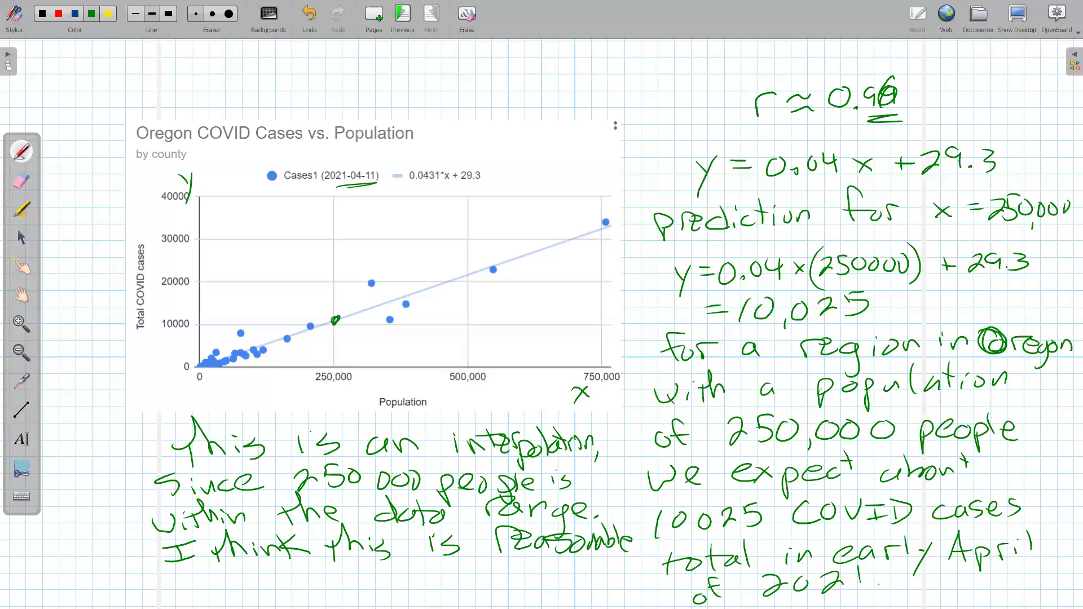
Add "since r is high and this" with a curved arrow up to "interpolation", and return to the Google Sheets spreadsheet
{"action": "mouse_move", "coordinate": [180, 579]}
{"action": "left_mouse_down"}
{"action": "mouse_move", "coordinate": [167, 597]}
{"action": "mouse_move", "coordinate": [226, 576]}
{"action": "mouse_move", "coordinate": [251, 581]}
{"action": "left_mouse_up"}
{"action": "mouse_move", "coordinate": [279, 584]}
{"action": "left_mouse_down"}
{"action": "mouse_move", "coordinate": [298, 573]}
{"action": "mouse_move", "coordinate": [318, 587]}
{"action": "left_mouse_up"}
{"action": "mouse_move", "coordinate": [316, 564]}
{"action": "left_mouse_down"}
{"action": "mouse_move", "coordinate": [326, 588]}
{"action": "mouse_move", "coordinate": [396, 582]}
{"action": "mouse_move", "coordinate": [401, 598]}
{"action": "left_mouse_up"}
{"action": "mouse_move", "coordinate": [408, 559]}
{"action": "left_mouse_down"}
{"action": "mouse_move", "coordinate": [423, 585]}
{"action": "mouse_move", "coordinate": [453, 583]}
{"action": "left_mouse_up"}
{"action": "mouse_move", "coordinate": [456, 583]}
{"action": "left_mouse_down"}
{"action": "mouse_move", "coordinate": [468, 582]}
{"action": "mouse_move", "coordinate": [475, 556]}
{"action": "mouse_move", "coordinate": [496, 576]}
{"action": "left_mouse_up"}
{"action": "mouse_move", "coordinate": [489, 570]}
{"action": "left_mouse_down"}
{"action": "mouse_move", "coordinate": [567, 582]}
{"action": "mouse_move", "coordinate": [603, 454]}
{"action": "left_mouse_up"}
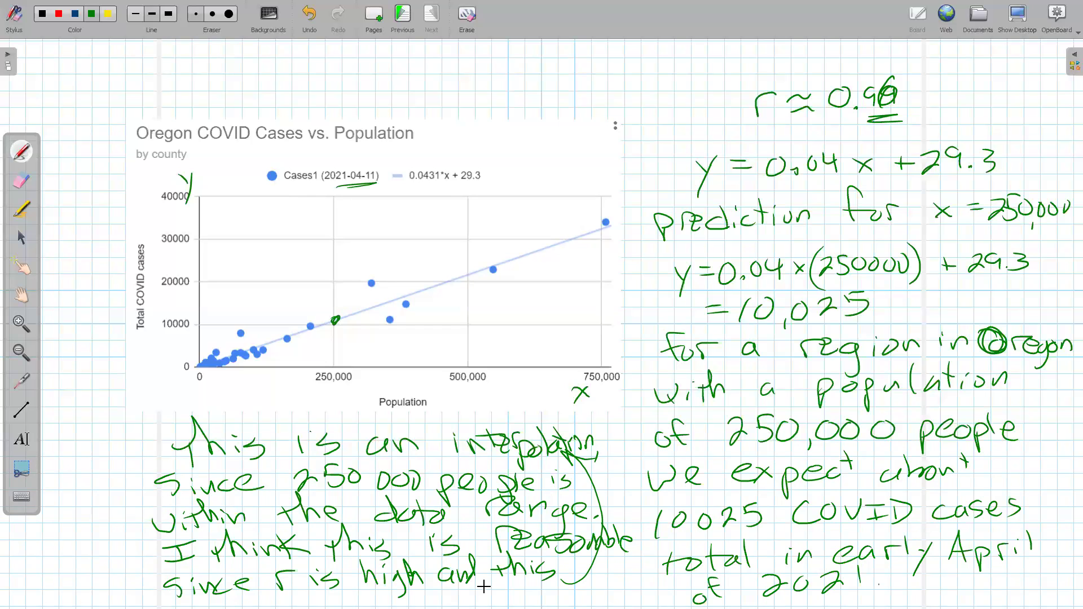
{"action": "left_click", "coordinate": [1017, 16]}
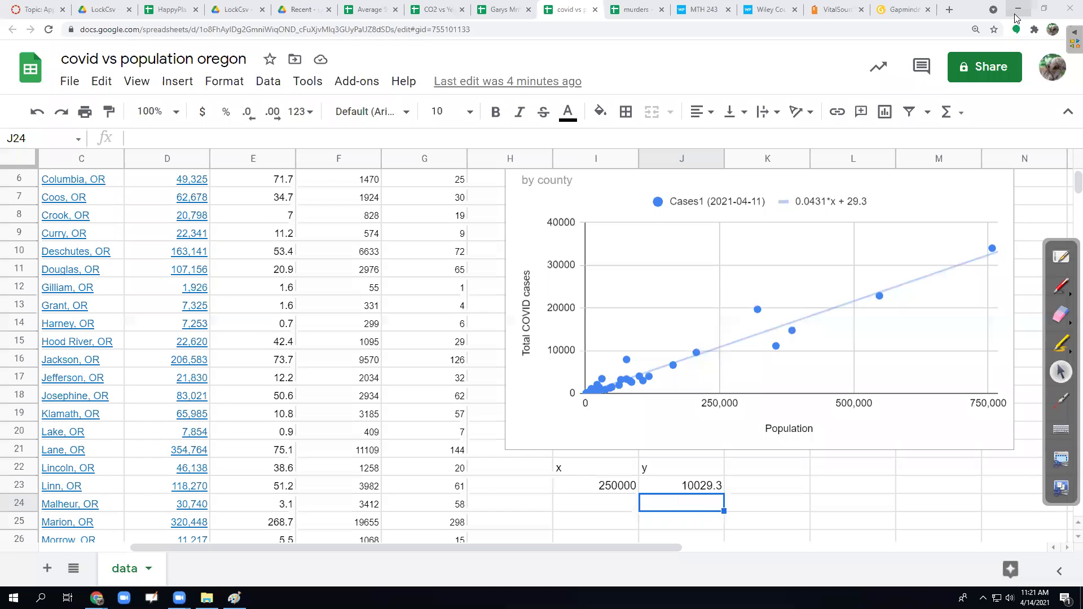